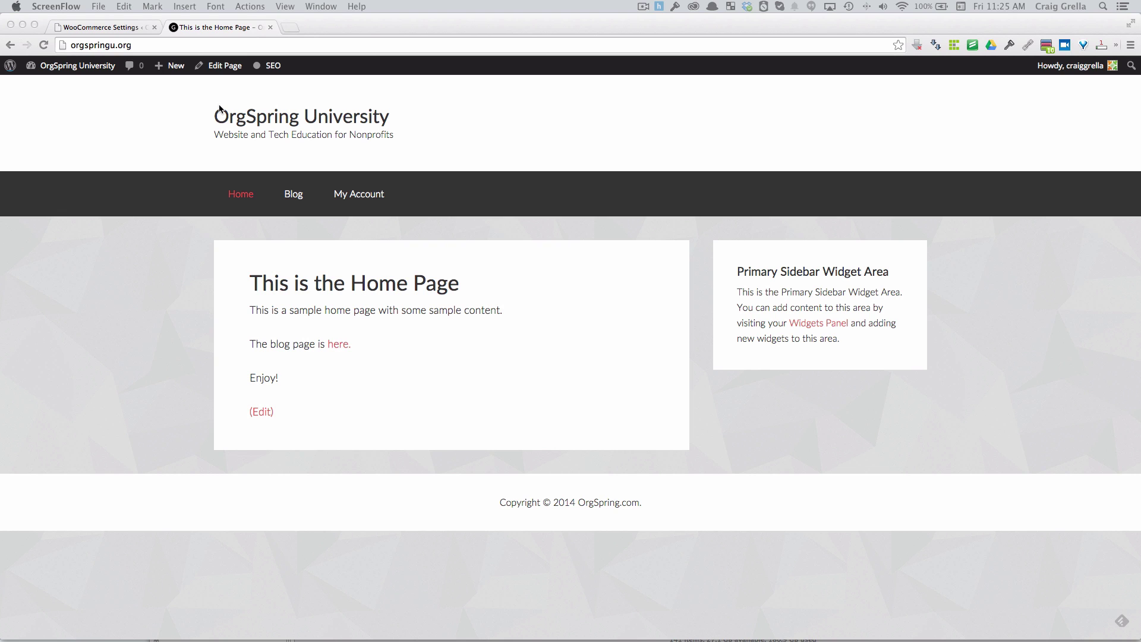
Step: Return to the WordPress dashboard from the WooCommerce settings and open the page for adding new plugins
click(127, 27)
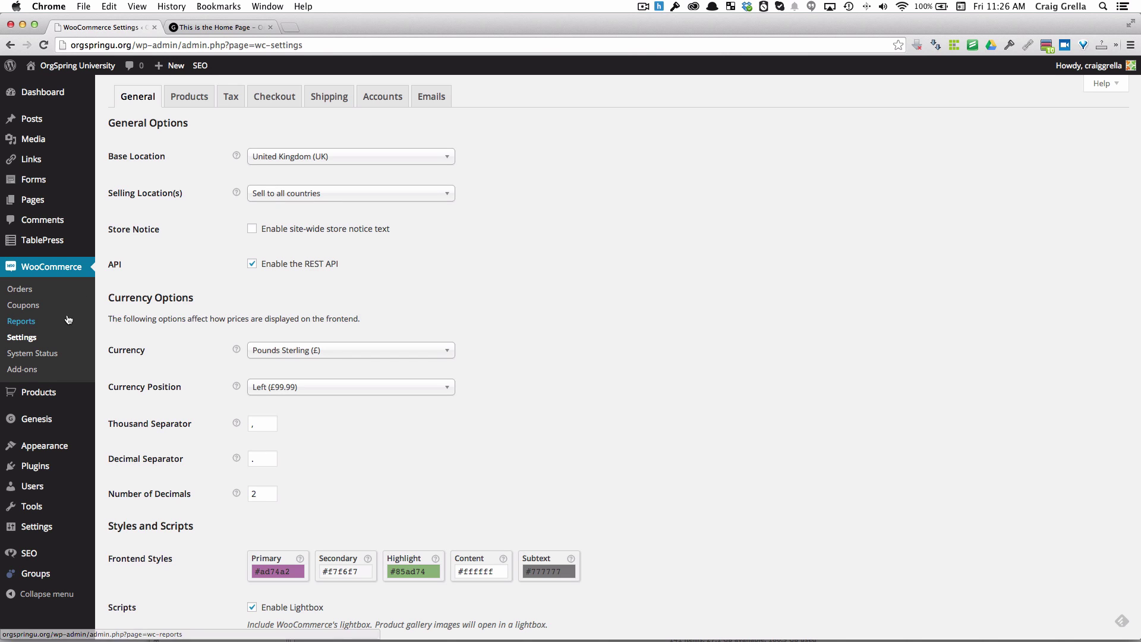
mouse_move(48, 160)
click(39, 92)
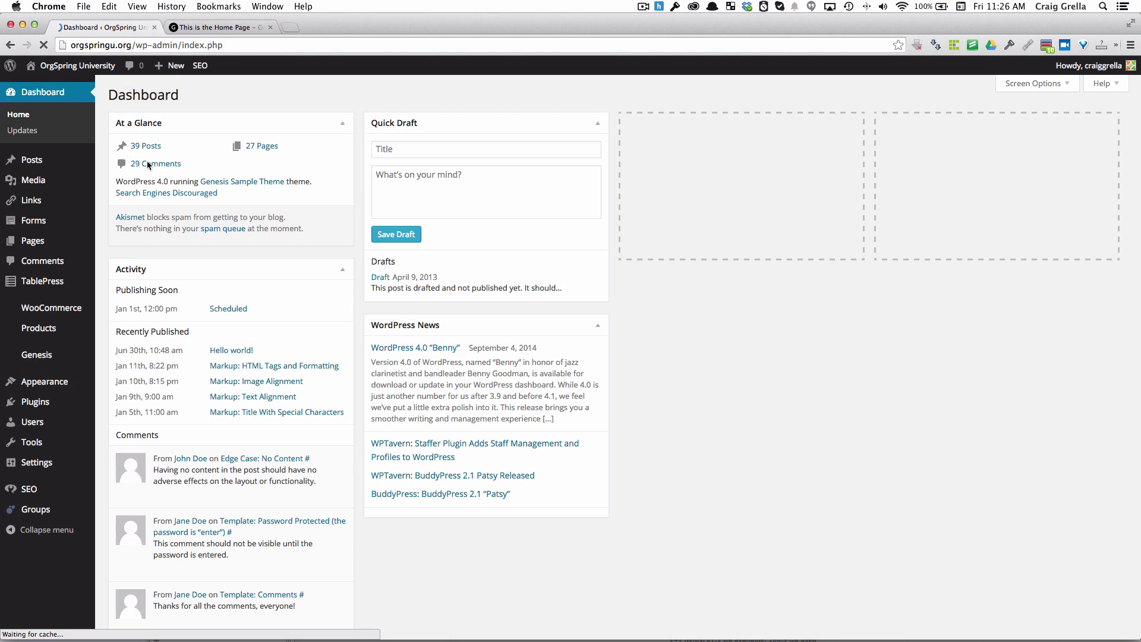
mouse_move(140, 325)
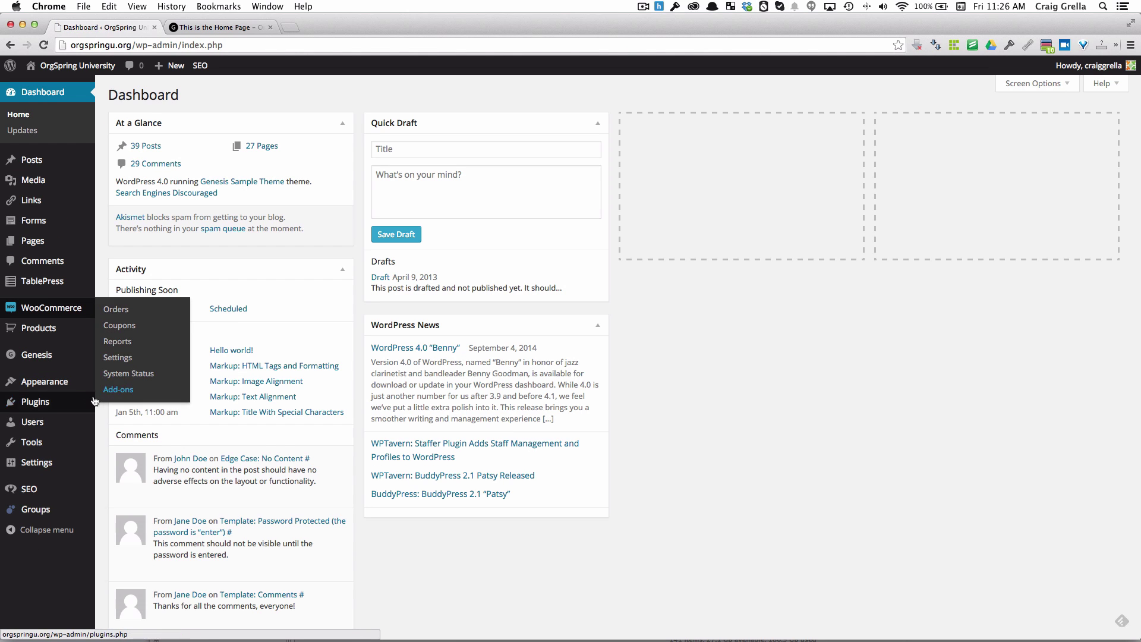
mouse_move(85, 400)
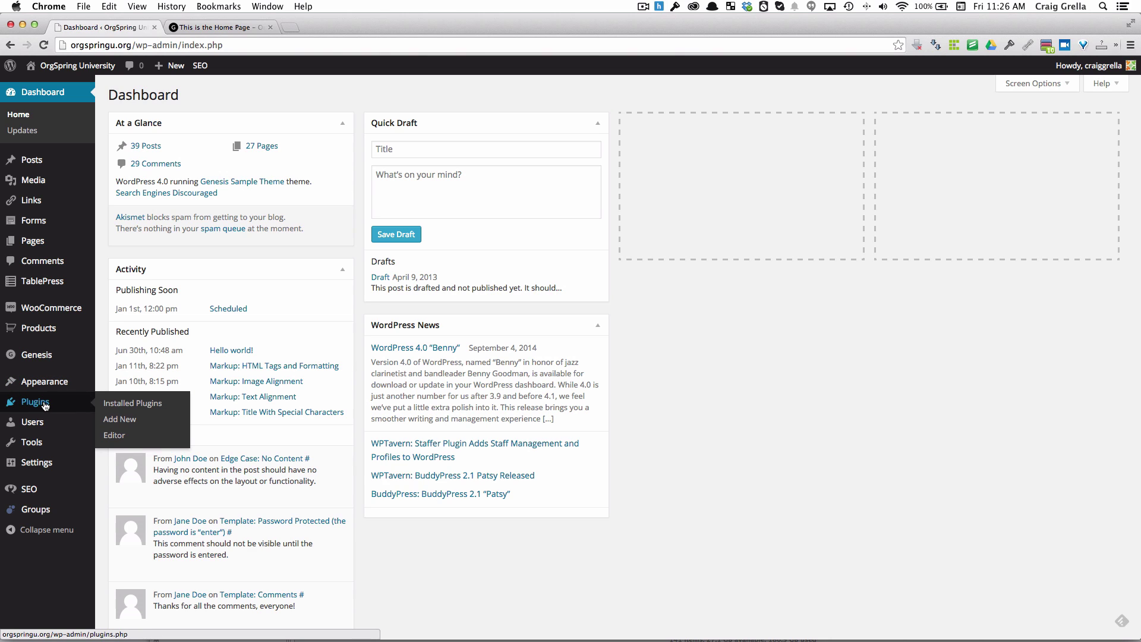
click(122, 420)
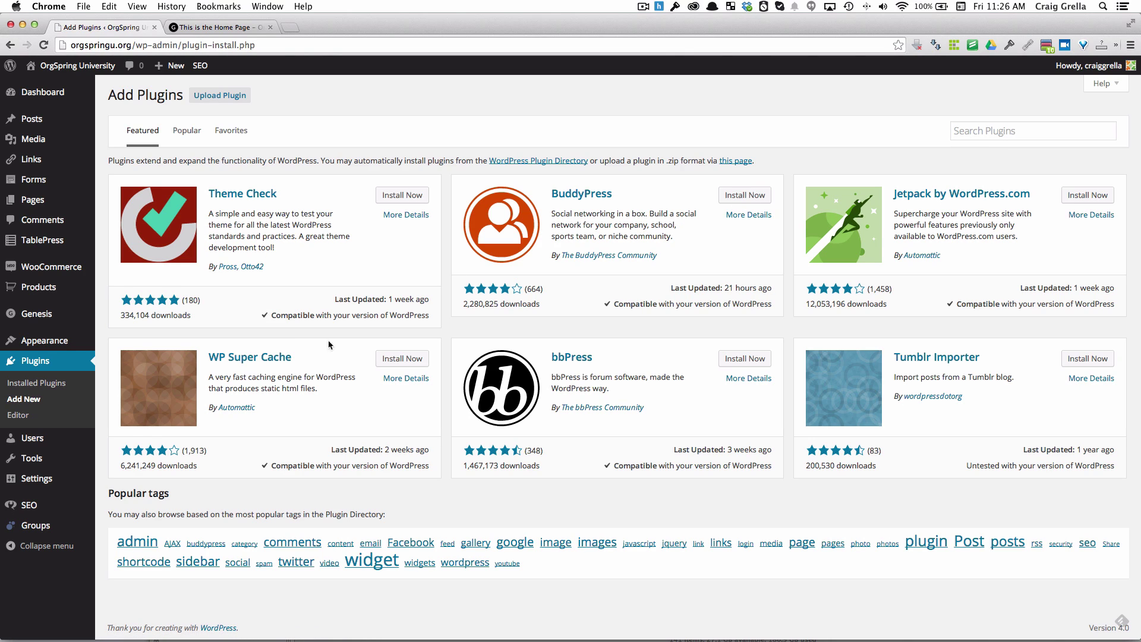
Step: Search the plugin directory for "woocommerce" and check the download count of the WooCommerce - excelling eCommerce plugin
click(965, 131)
text(woocommerce)
key(Return)
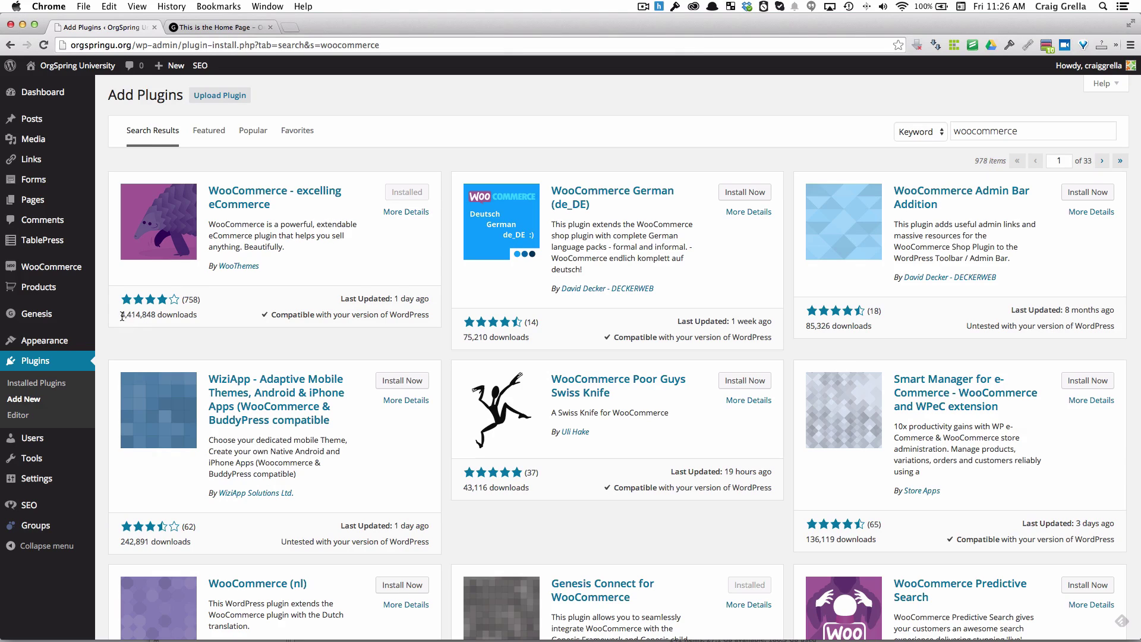
drag(122, 316, 167, 315)
mouse_move(80, 268)
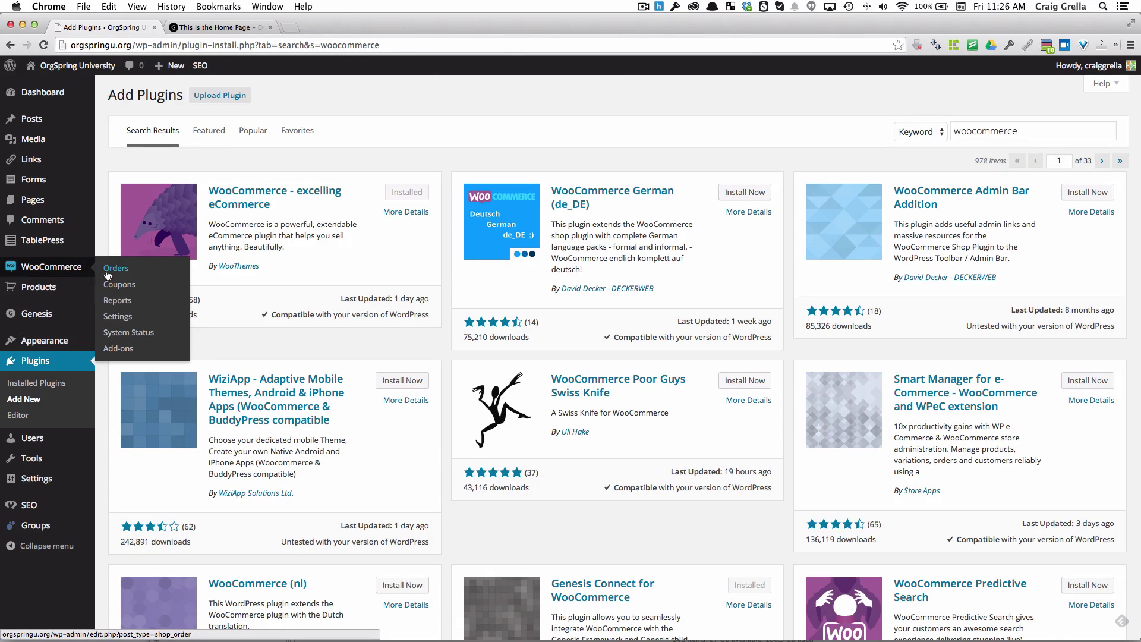
mouse_move(47, 289)
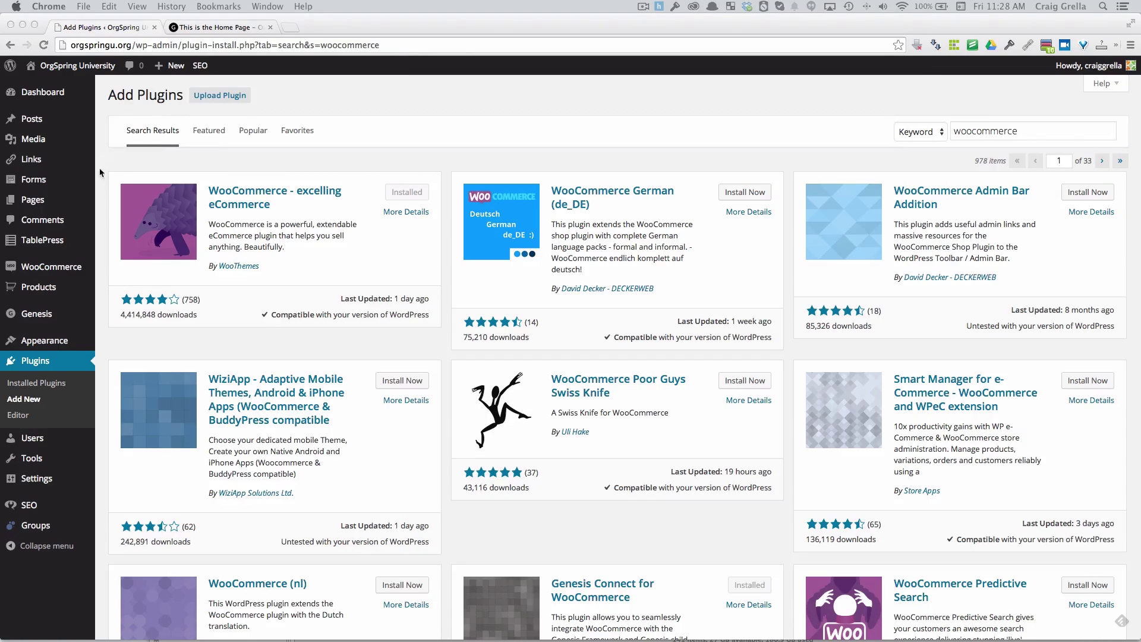
Step: In the WooCommerce general settings, set the store's base location to United States (US) — Pennsylvania
click(71, 274)
mouse_move(71, 274)
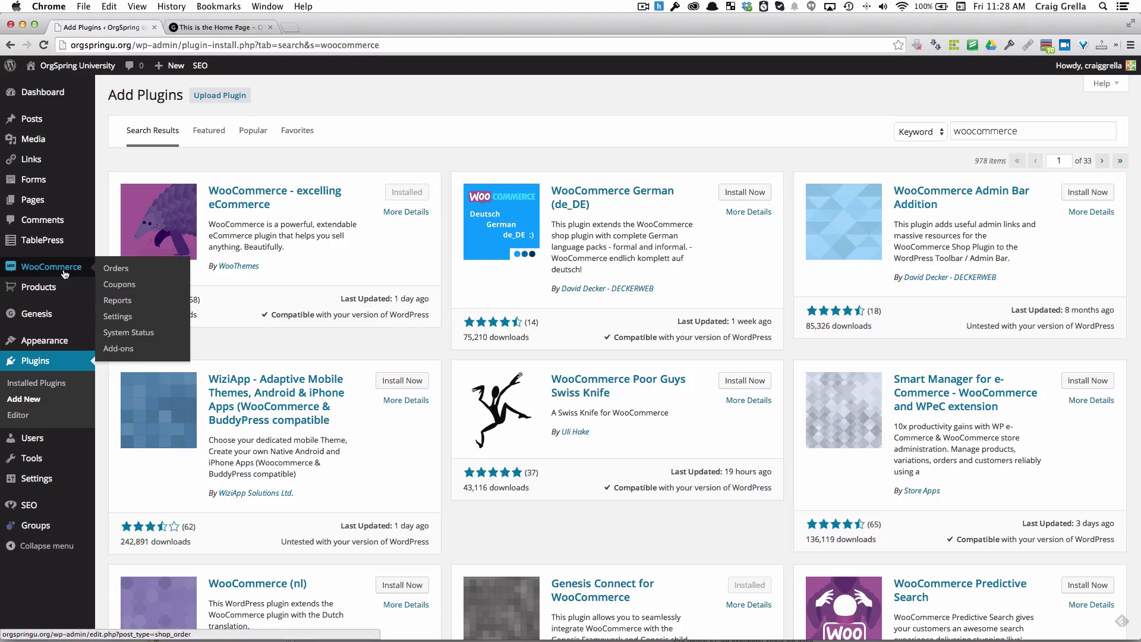
click(115, 322)
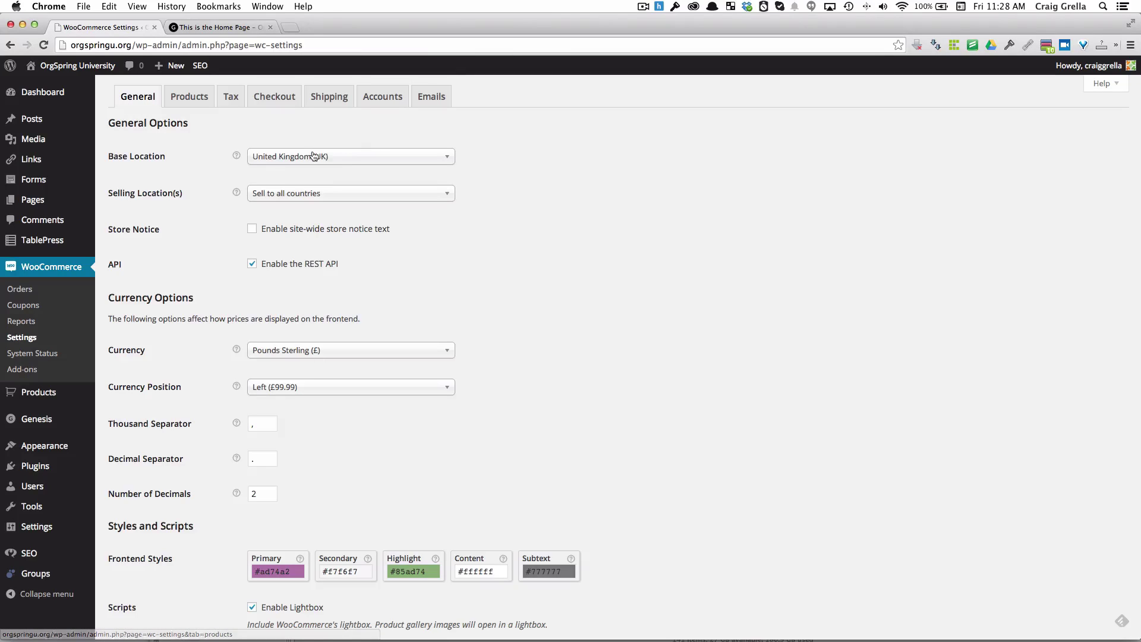
click(358, 158)
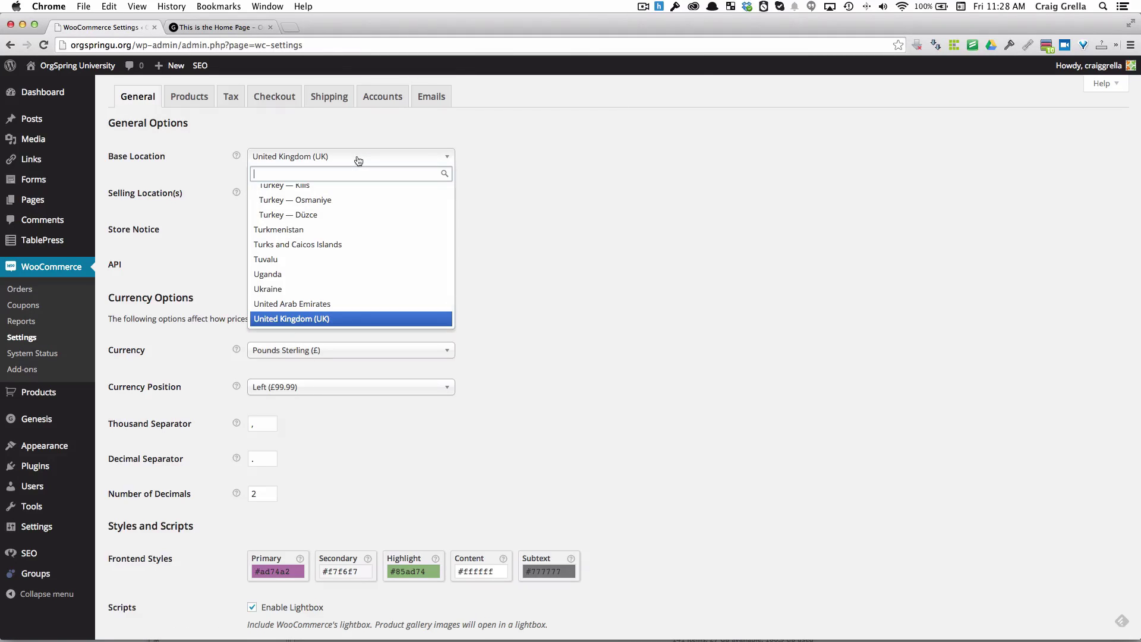
scroll(364, 237, up, 1)
scroll(351, 256, down, 1)
key(Down)
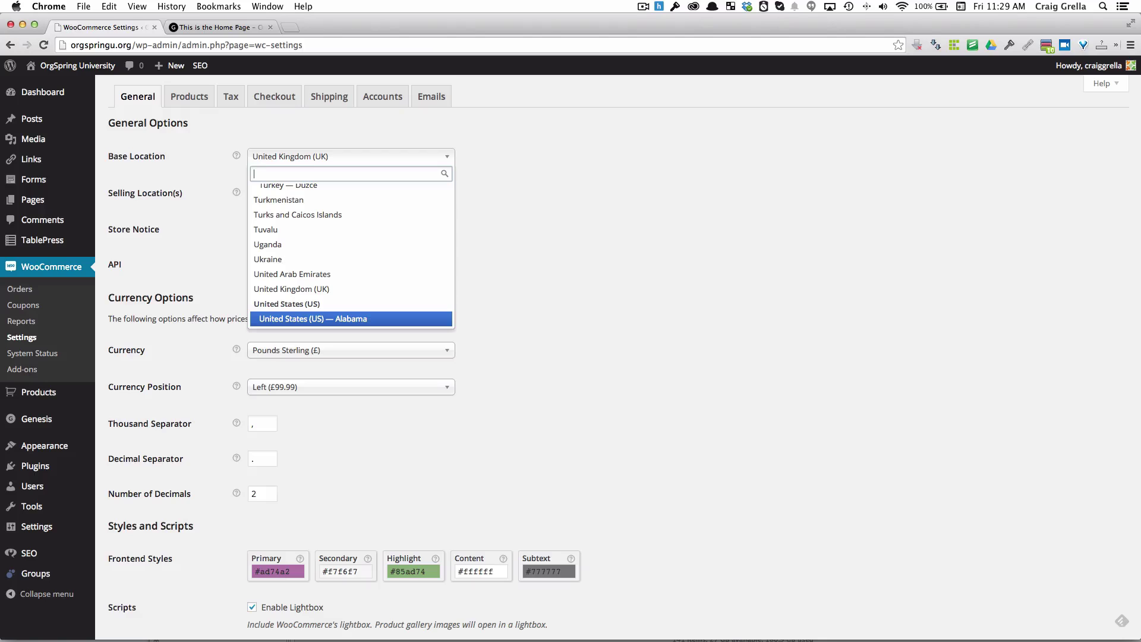
scroll(342, 286, down, 1)
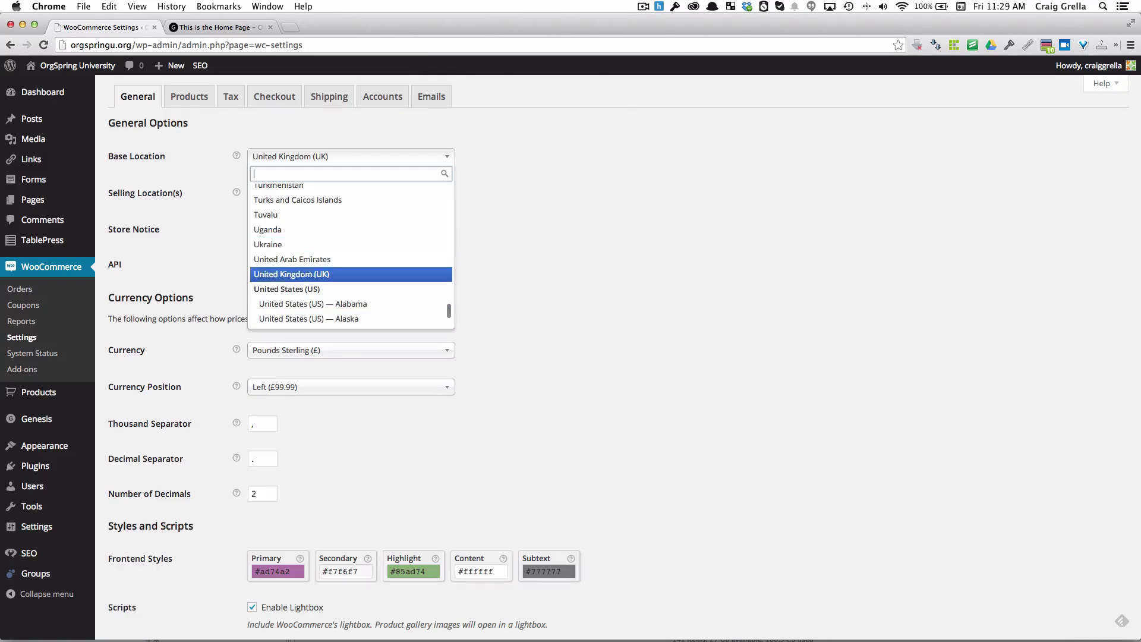
scroll(342, 290, down, 12)
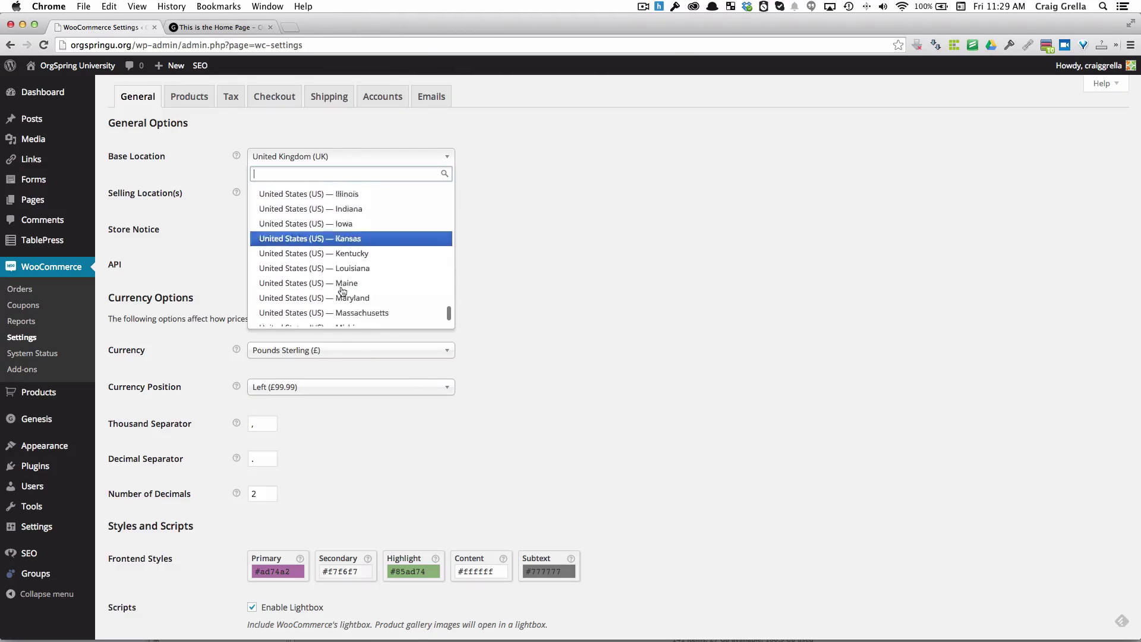
scroll(343, 291, down, 4)
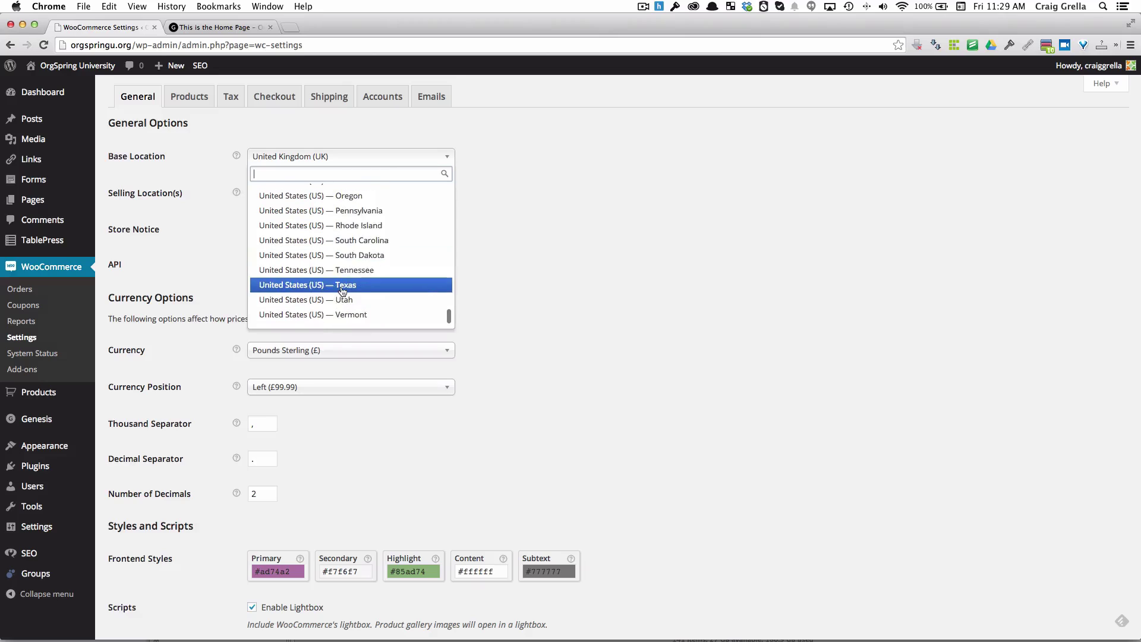
click(353, 214)
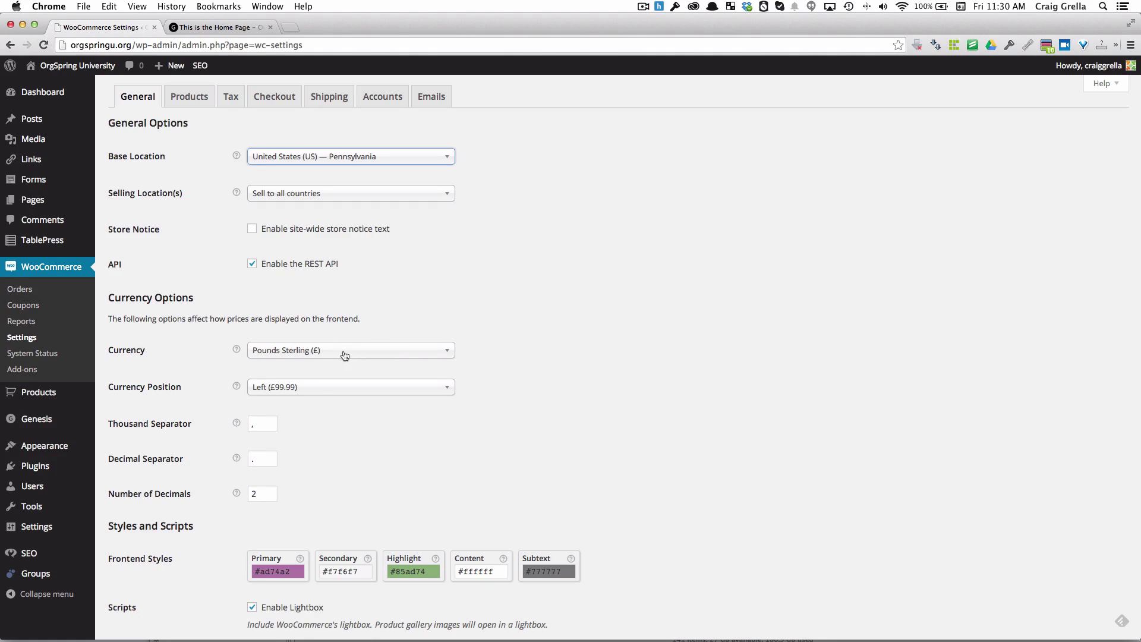
Step: Set the store currency to US Dollars ($), save the general settings, review the remaining options and save again
click(291, 355)
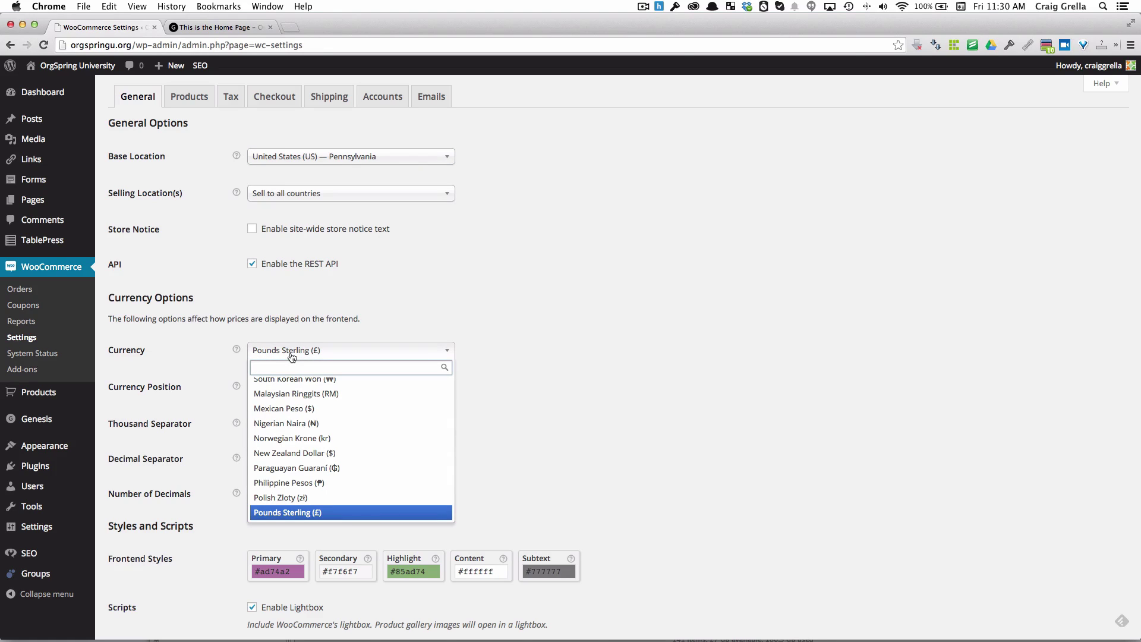
text(dollar)
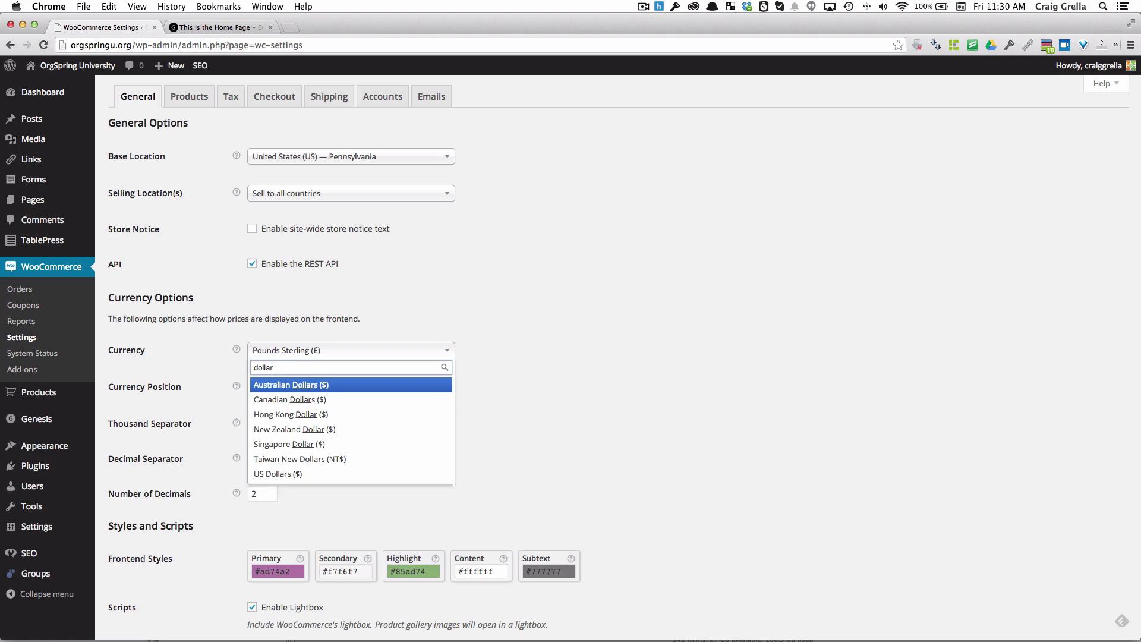
click(284, 474)
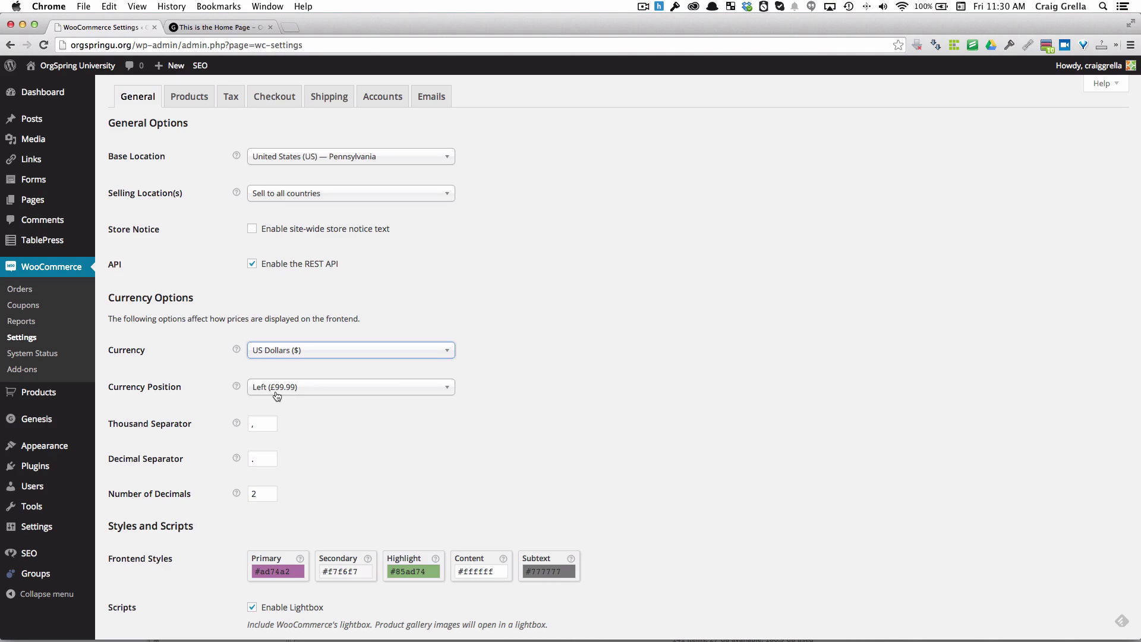
scroll(145, 460, down, 5)
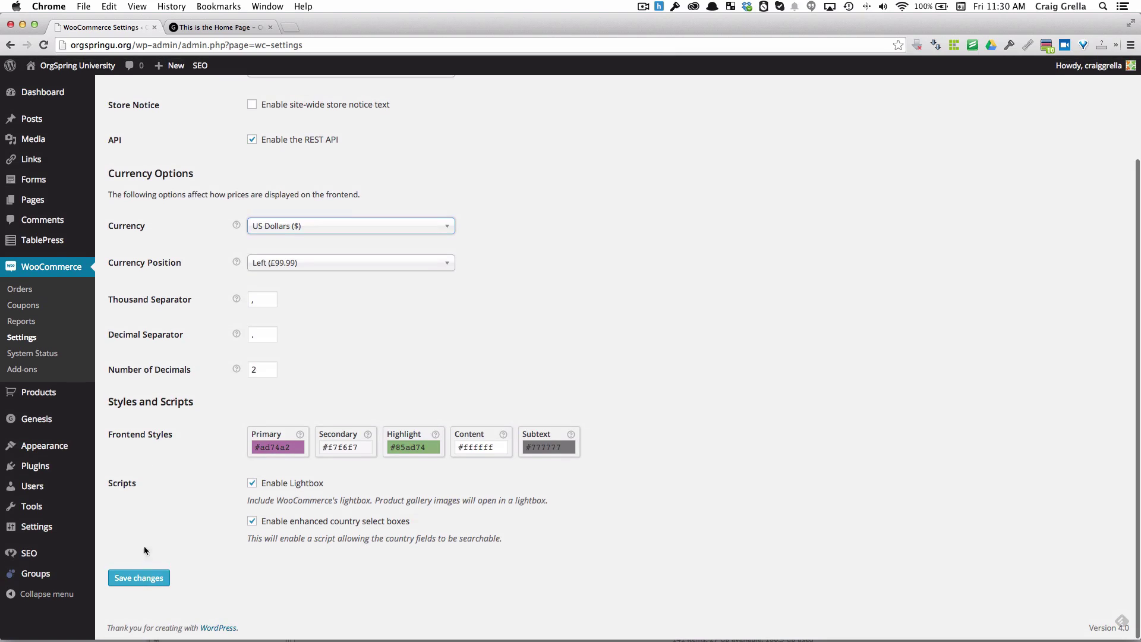
click(145, 580)
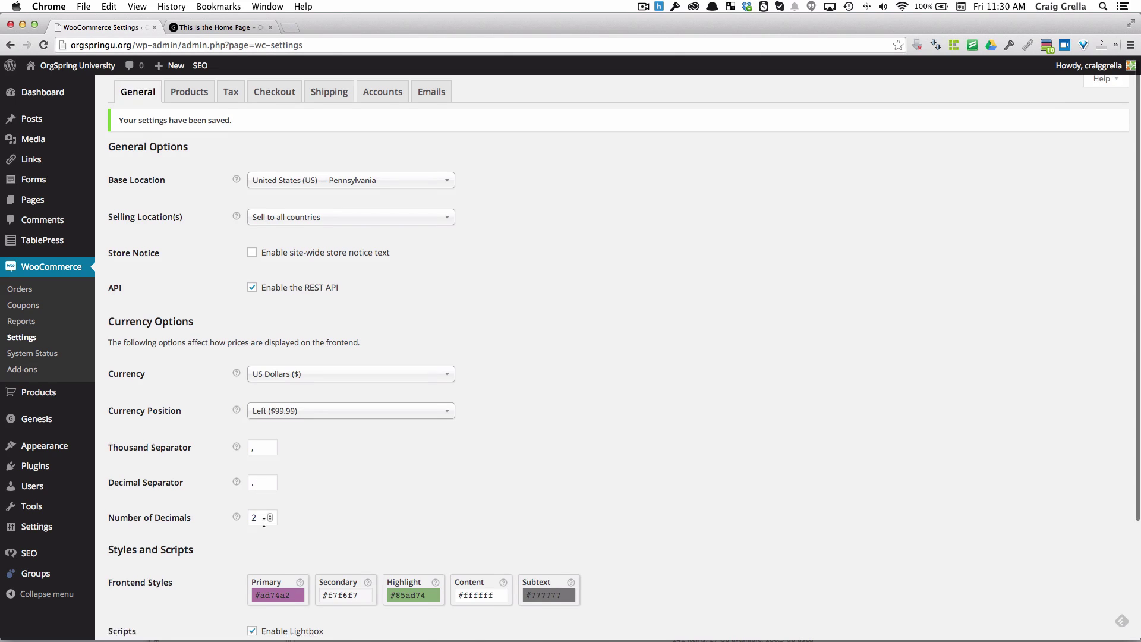
scroll(264, 521, down, 2)
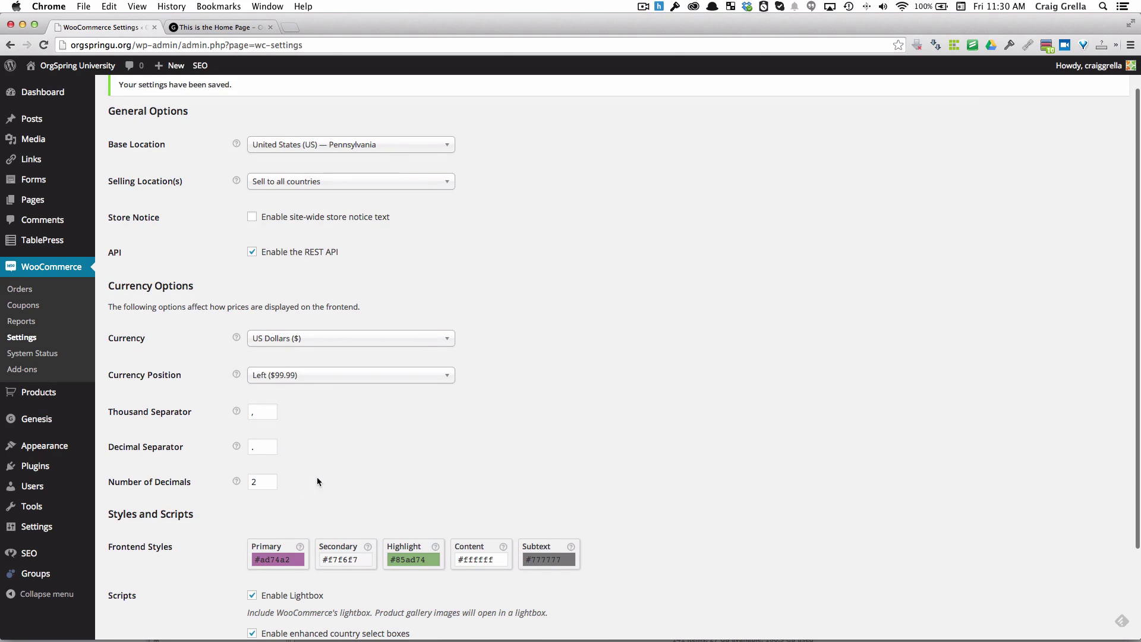
scroll(316, 479, down, 5)
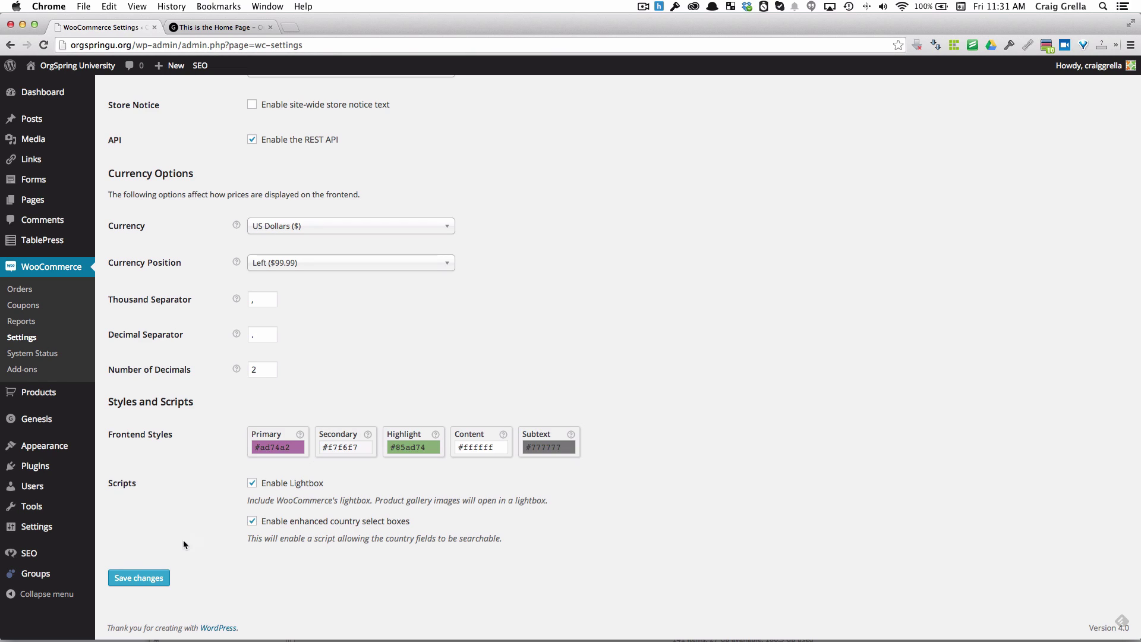
click(151, 580)
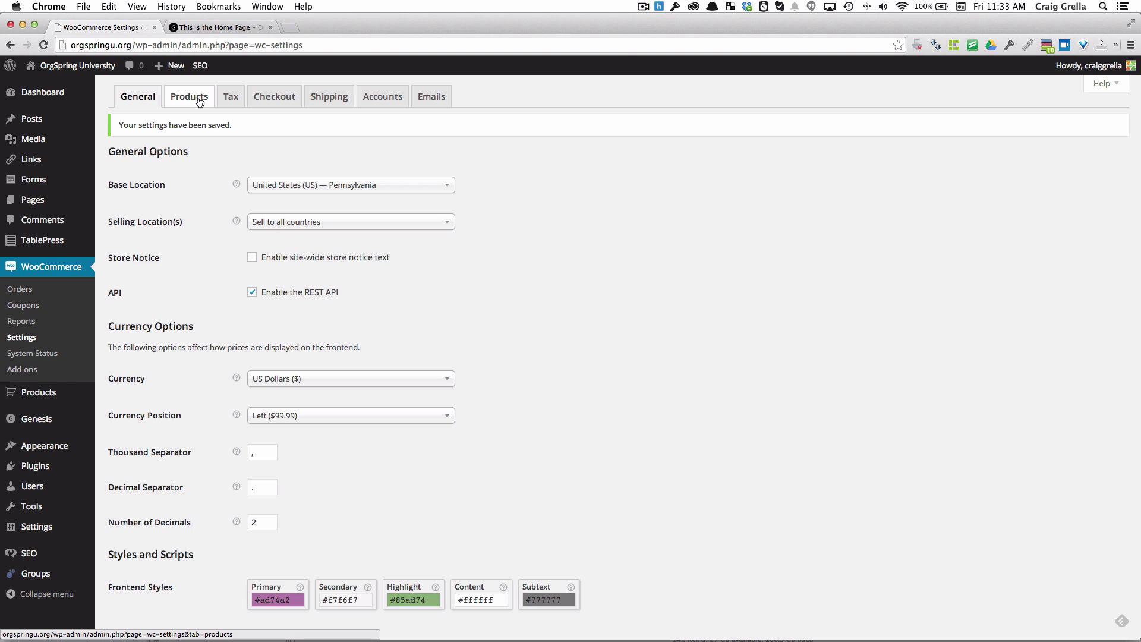
Step: Go to the WooCommerce product options and open the product permalinks settings in a new browser tab
click(200, 102)
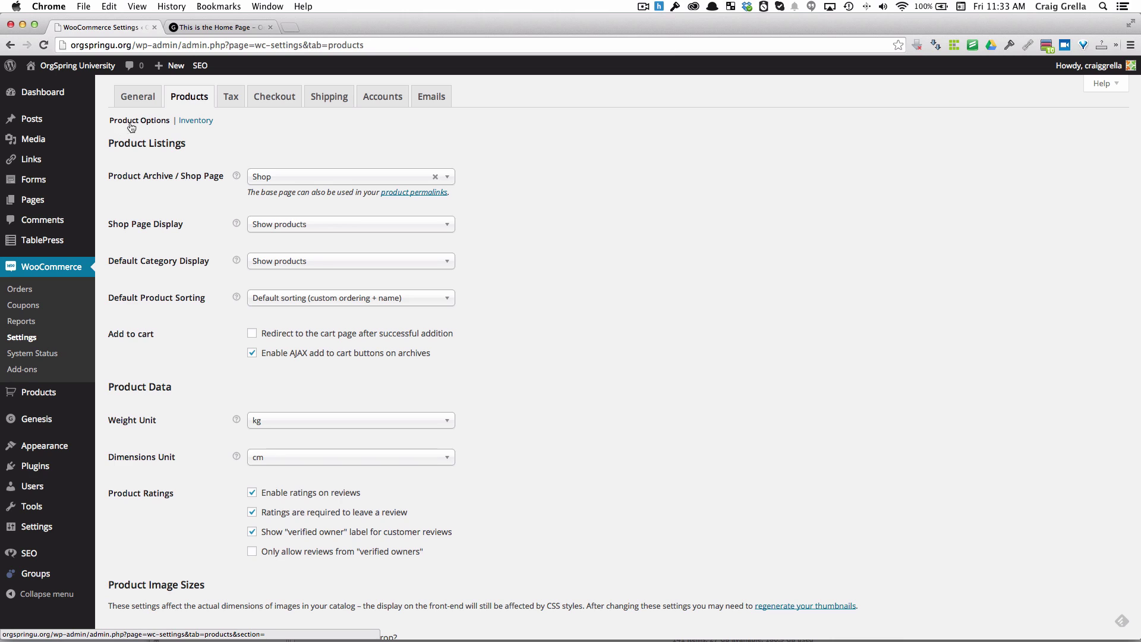
click(197, 121)
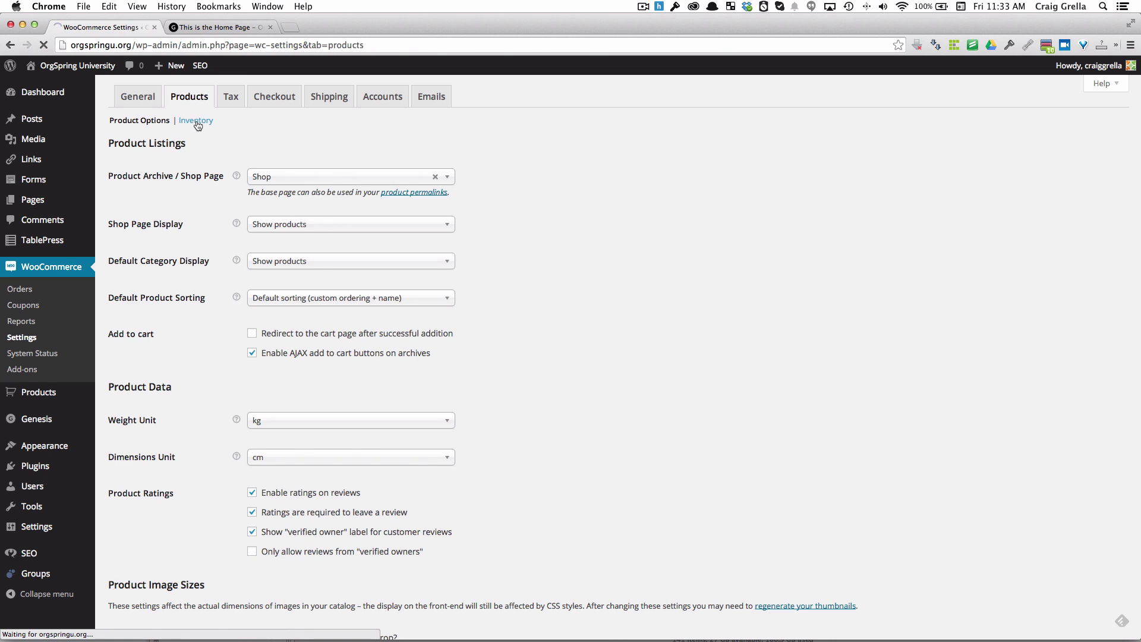
click(151, 121)
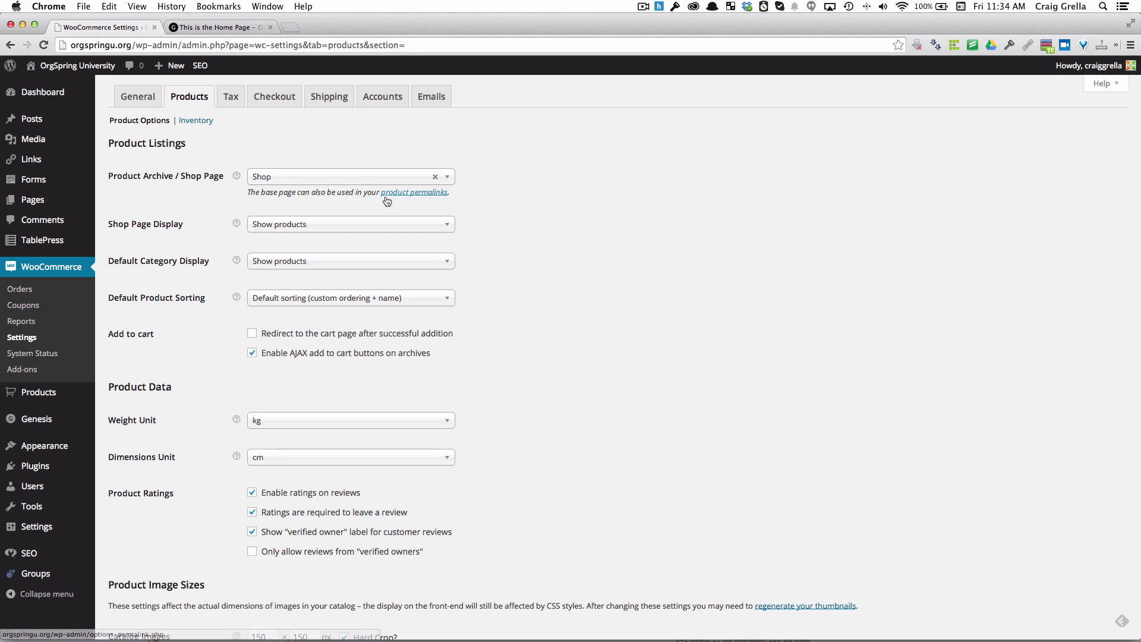
right_click(404, 191)
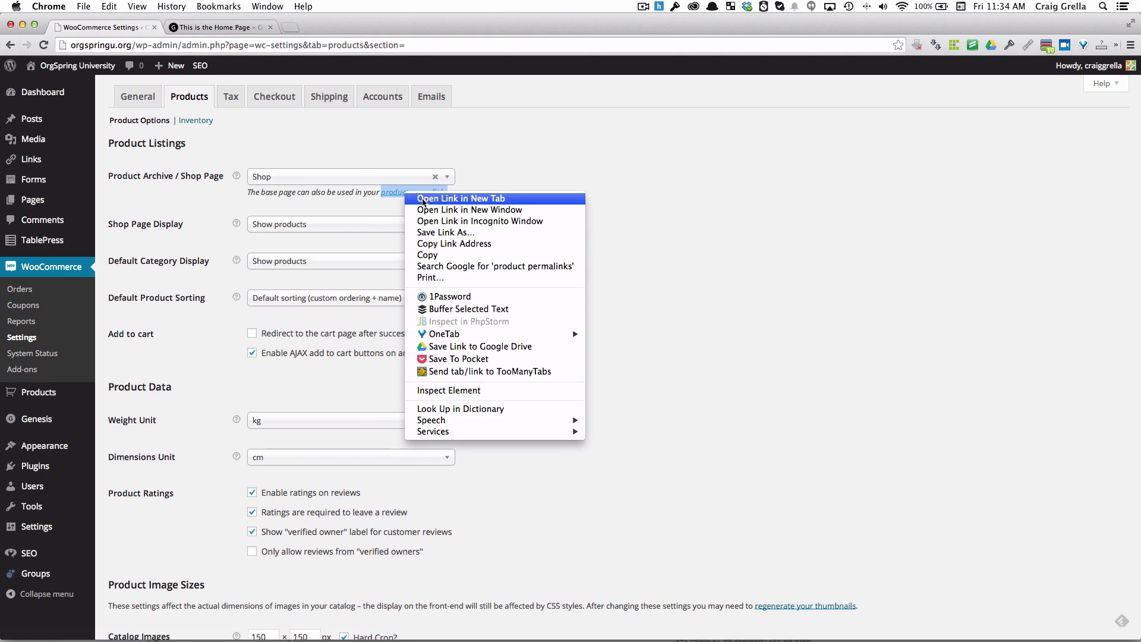
click(424, 197)
click(236, 28)
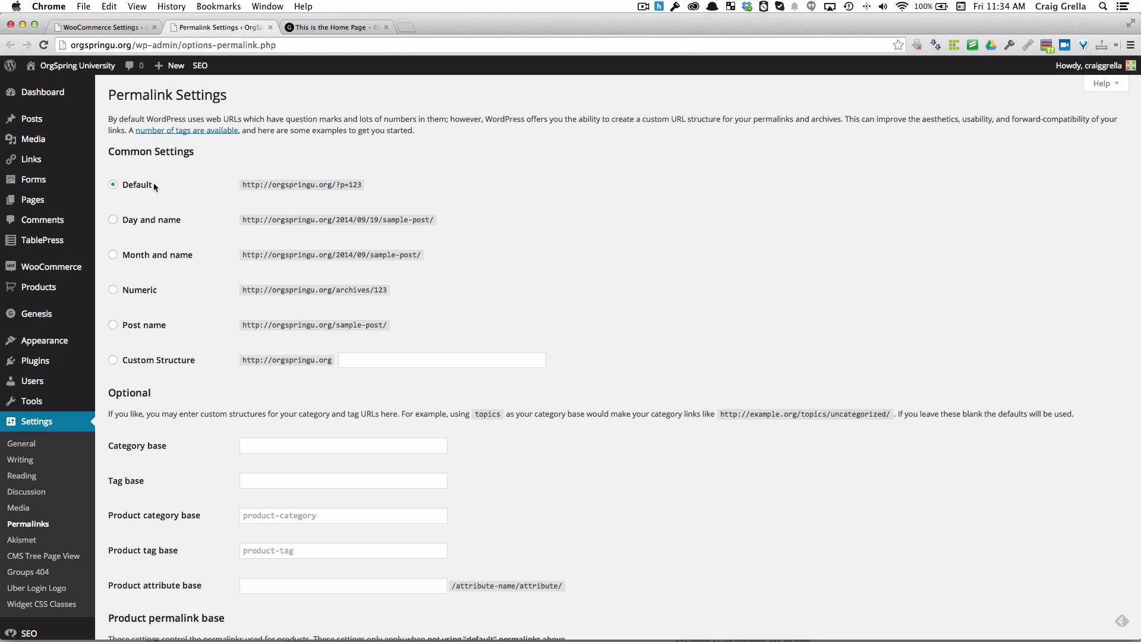
Step: Set the site permalinks to Post name and the product permalink base to Product, save the changes and close the permalink settings
drag(362, 185, 242, 189)
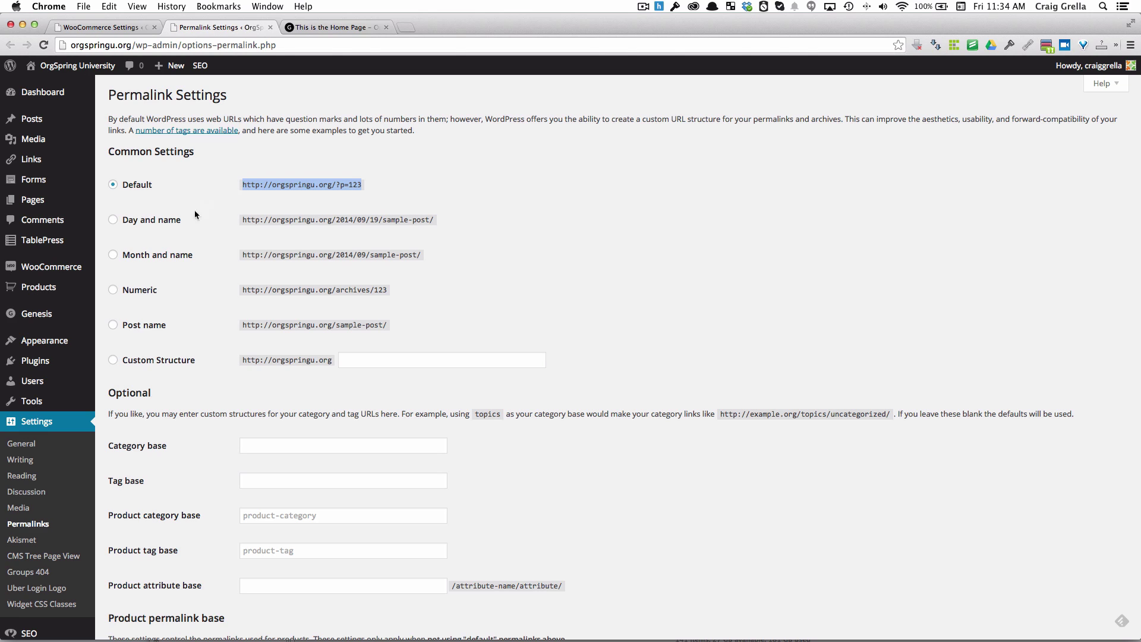
click(148, 326)
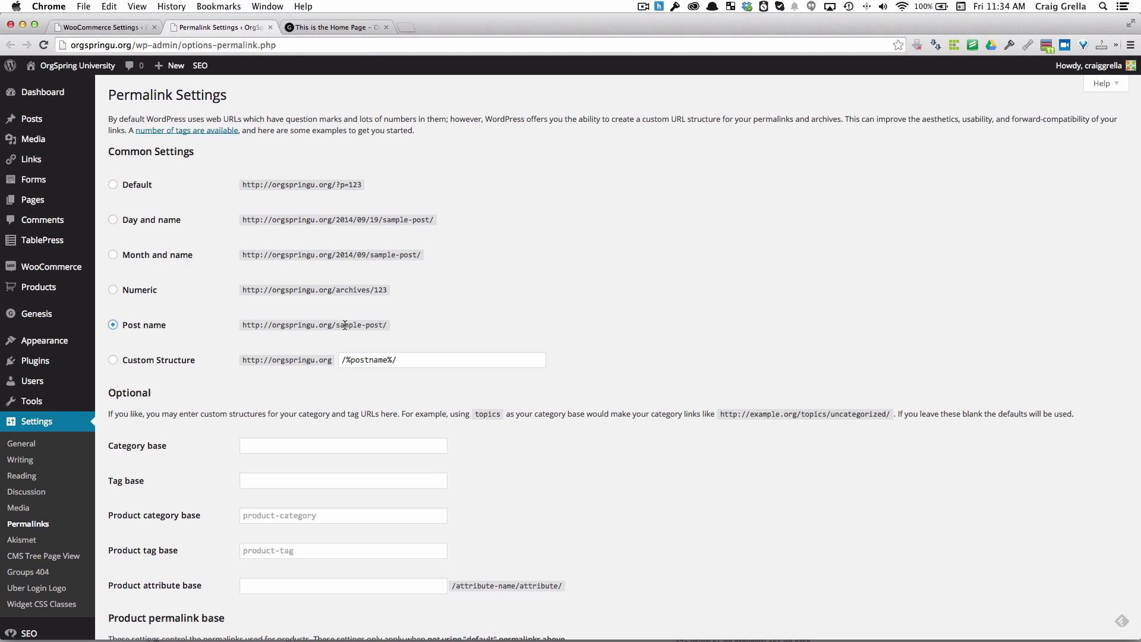
scroll(304, 325, down, 5)
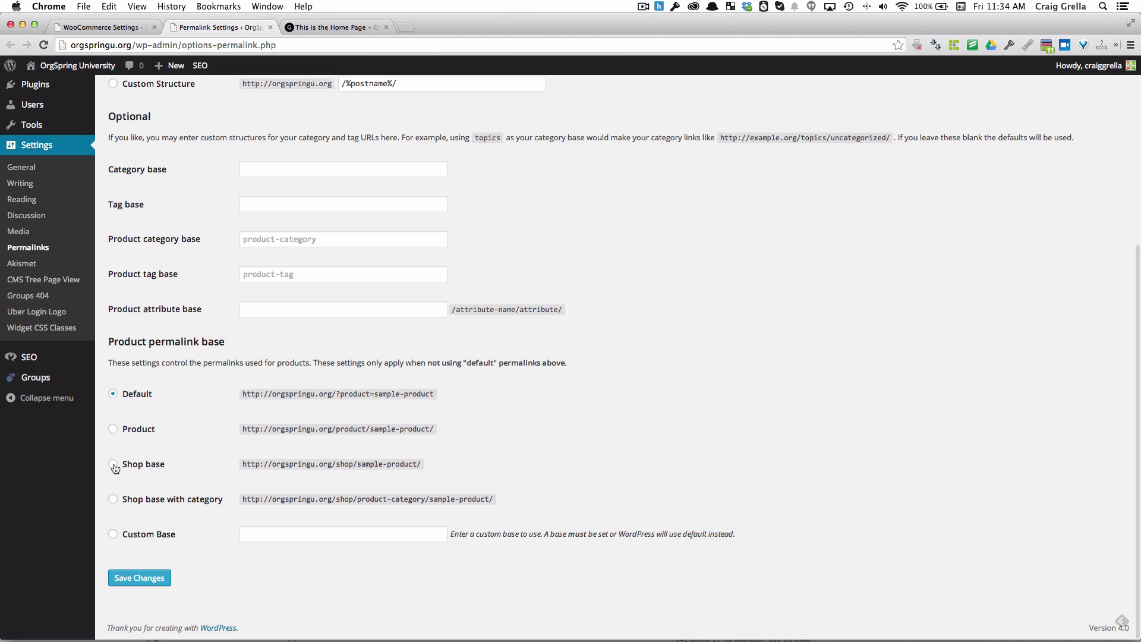
click(114, 430)
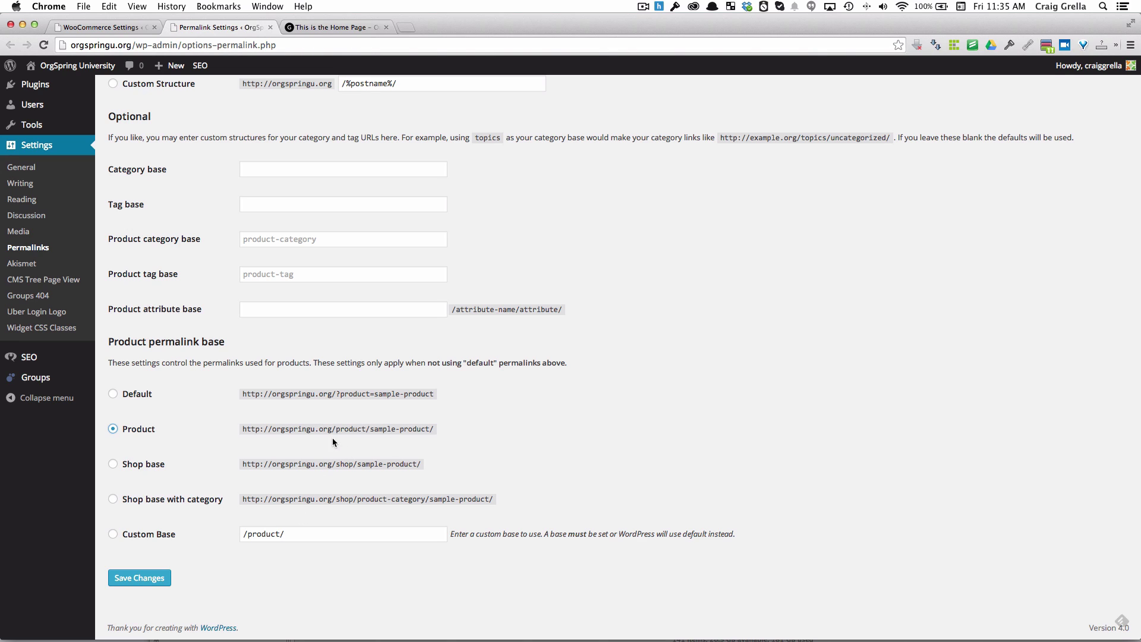
click(136, 584)
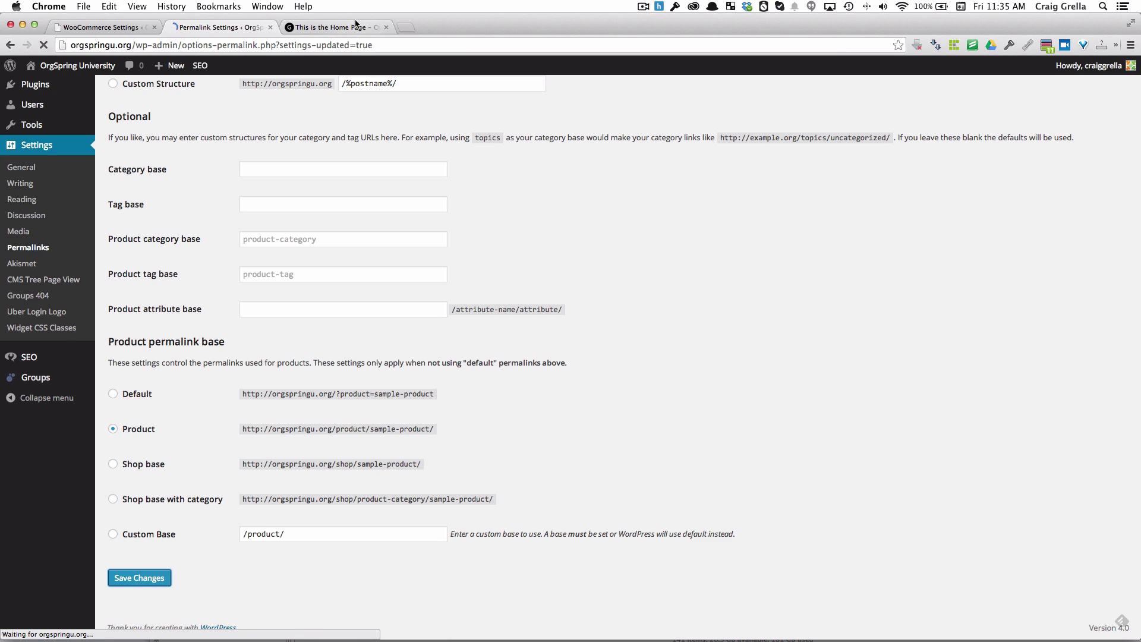
click(270, 28)
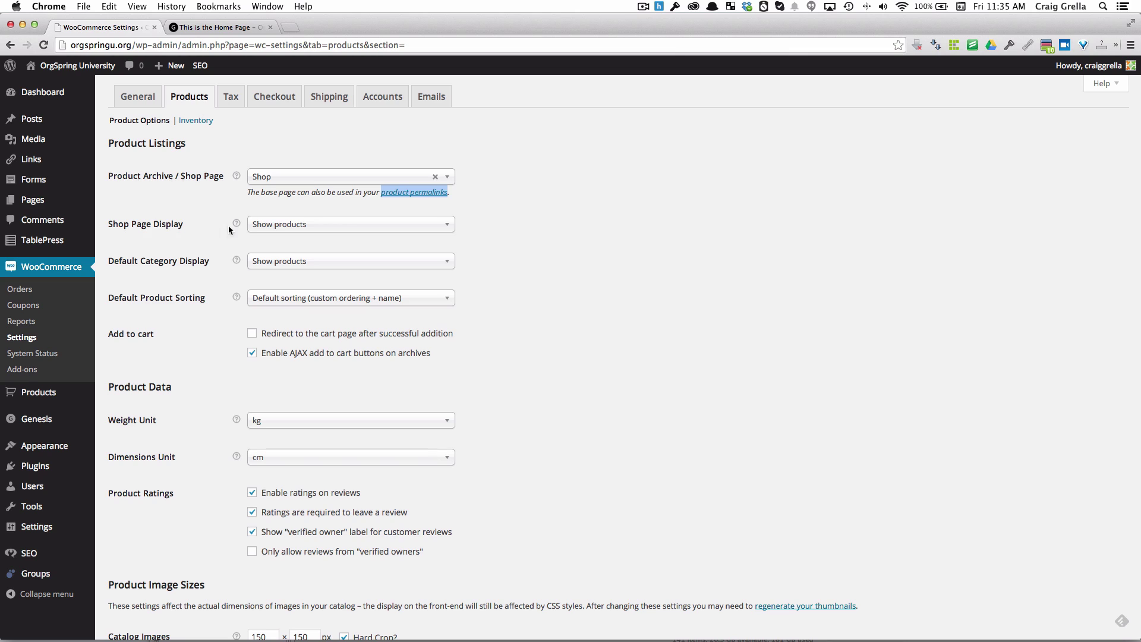
Step: Examine the available choices for Shop Page Display and Default Category Display in the product listings settings
click(446, 226)
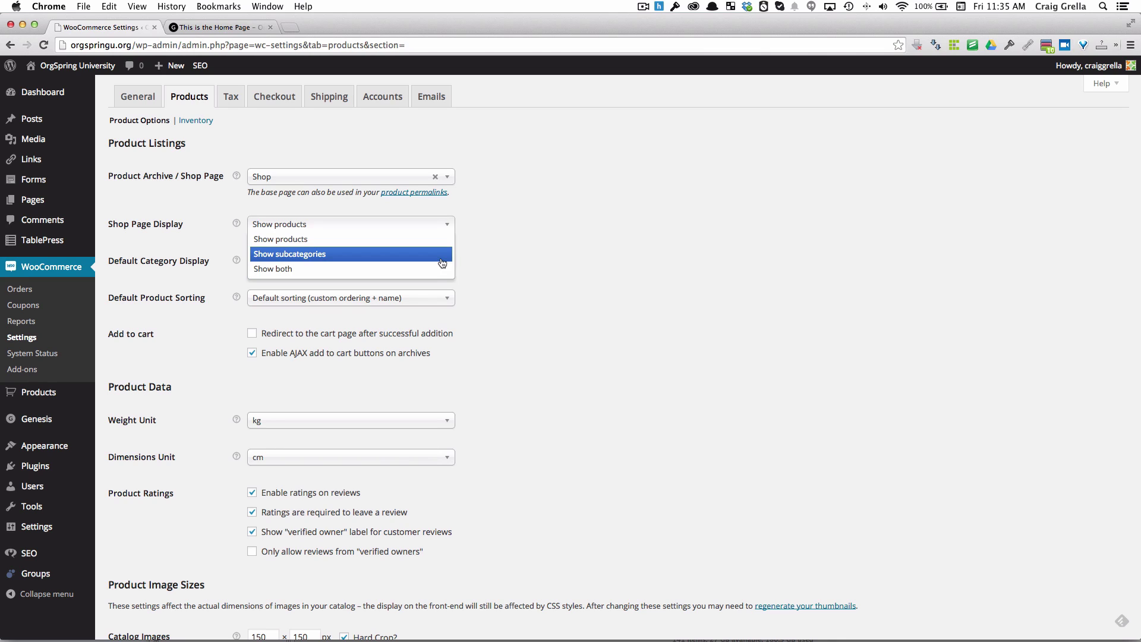
click(493, 243)
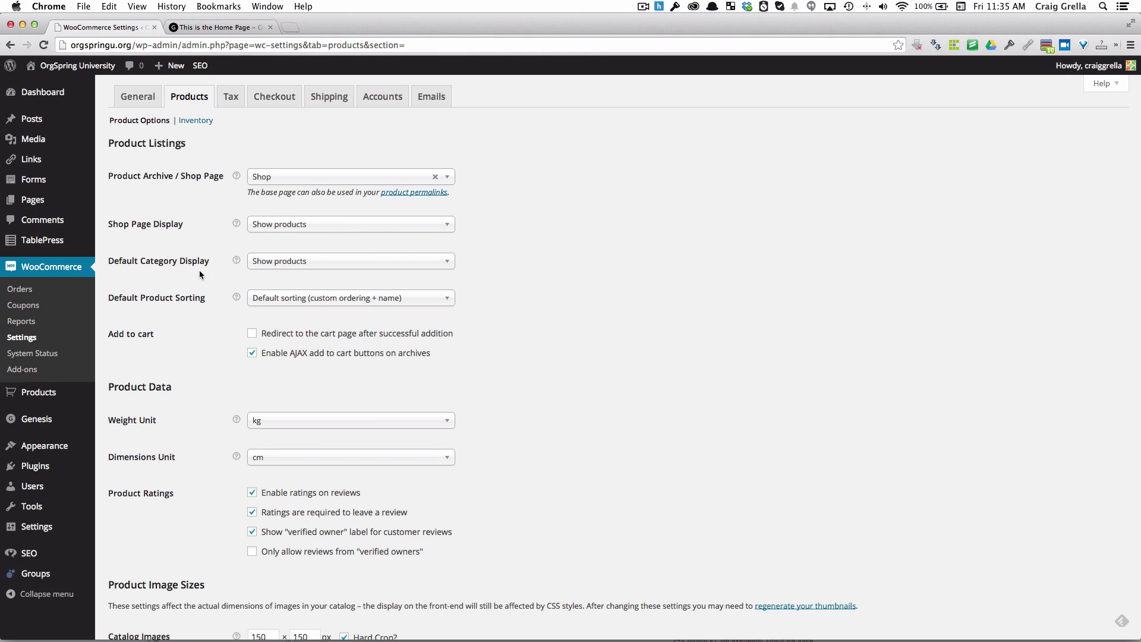
click(272, 265)
click(475, 256)
Step: Set the product Weight Unit to lbs and the Dimensions Unit to in
click(278, 423)
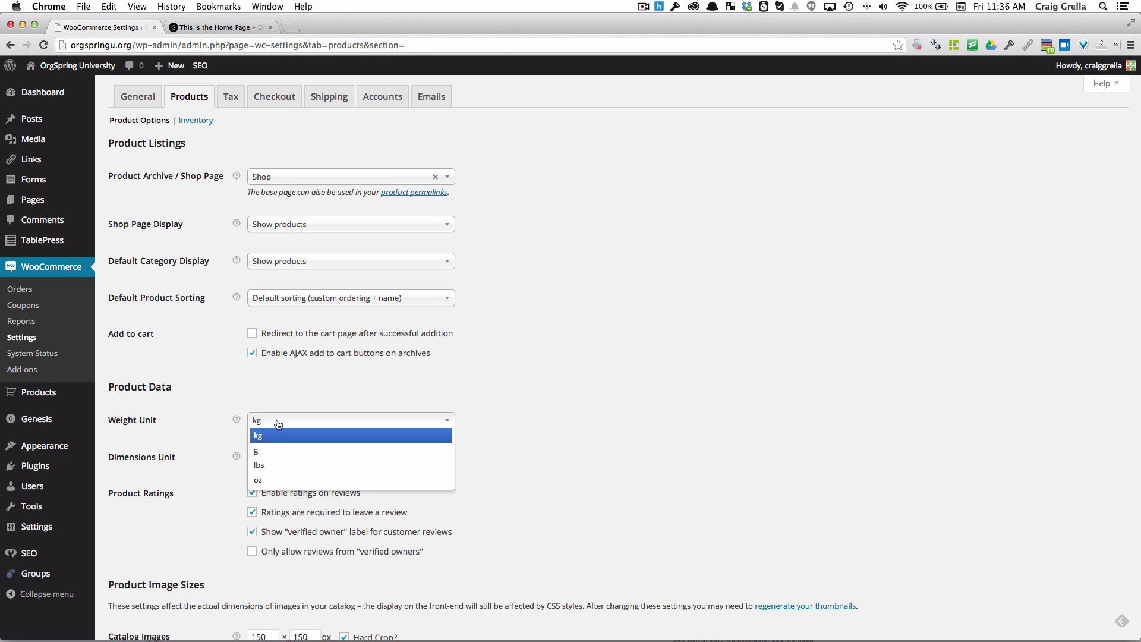
click(269, 471)
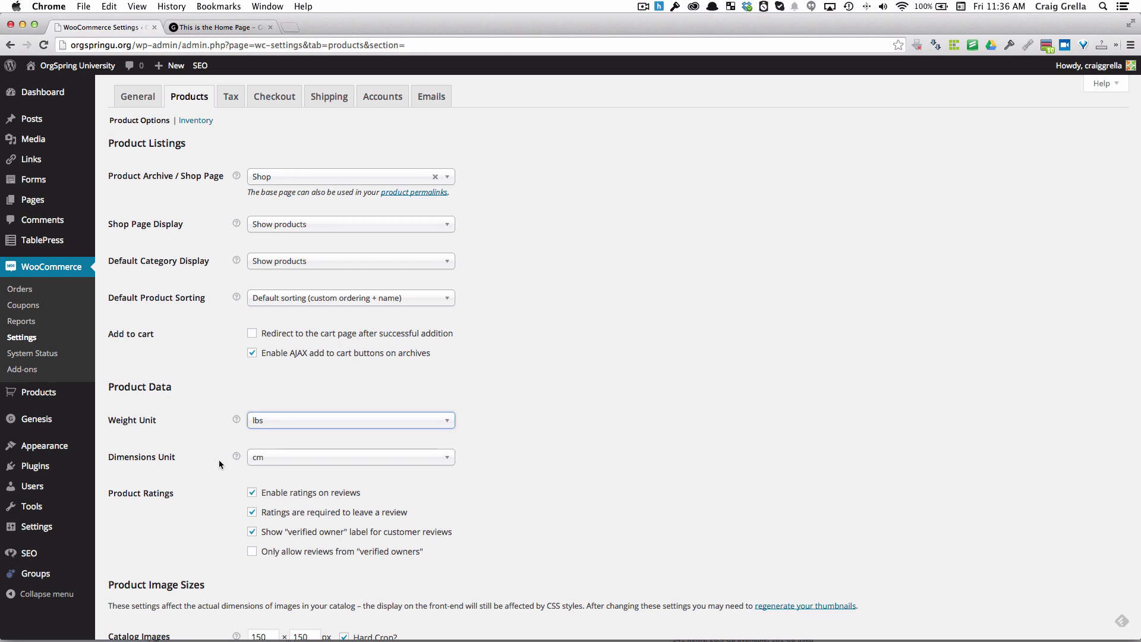
click(264, 463)
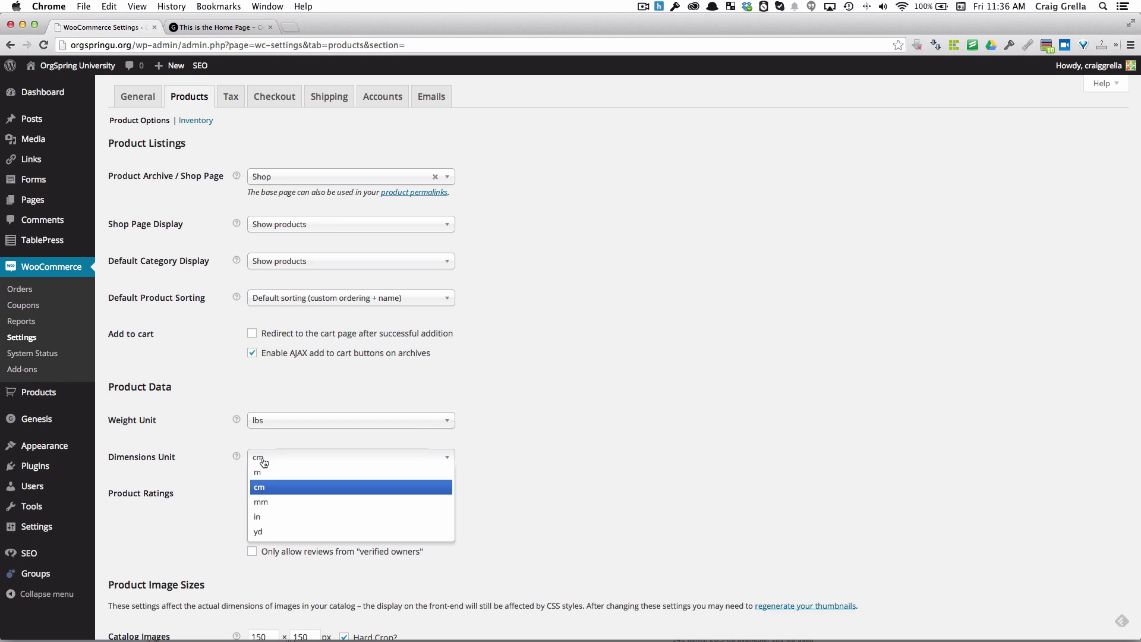
click(262, 517)
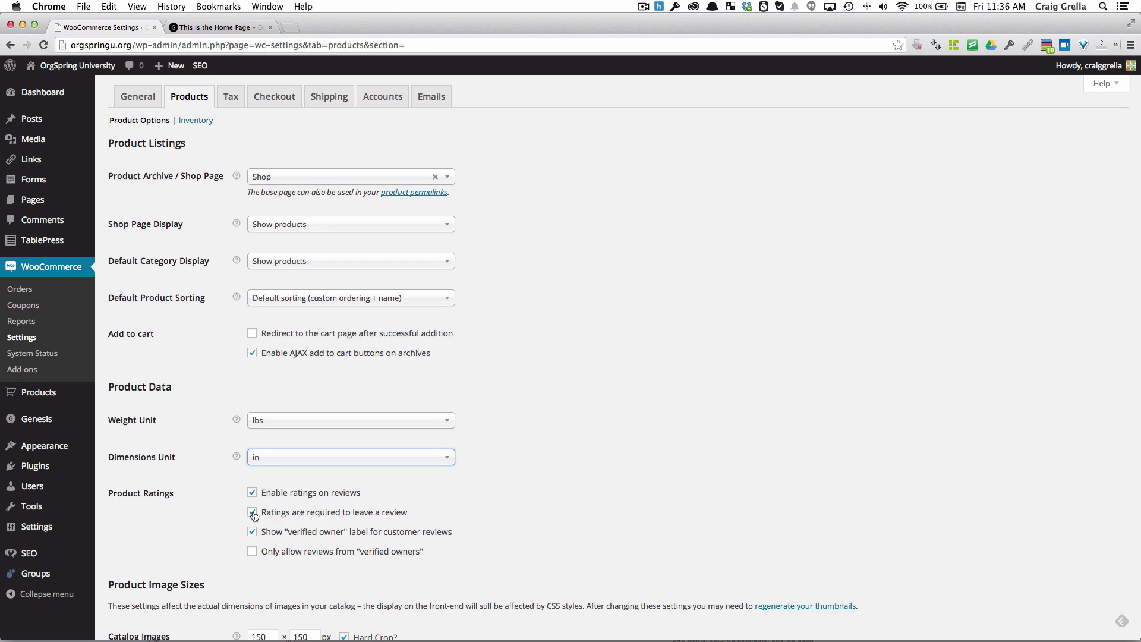
Step: Allow product reviews only from "verified owners" and look over the File Download Method choices, keeping Force Downloads
scroll(212, 502, down, 3)
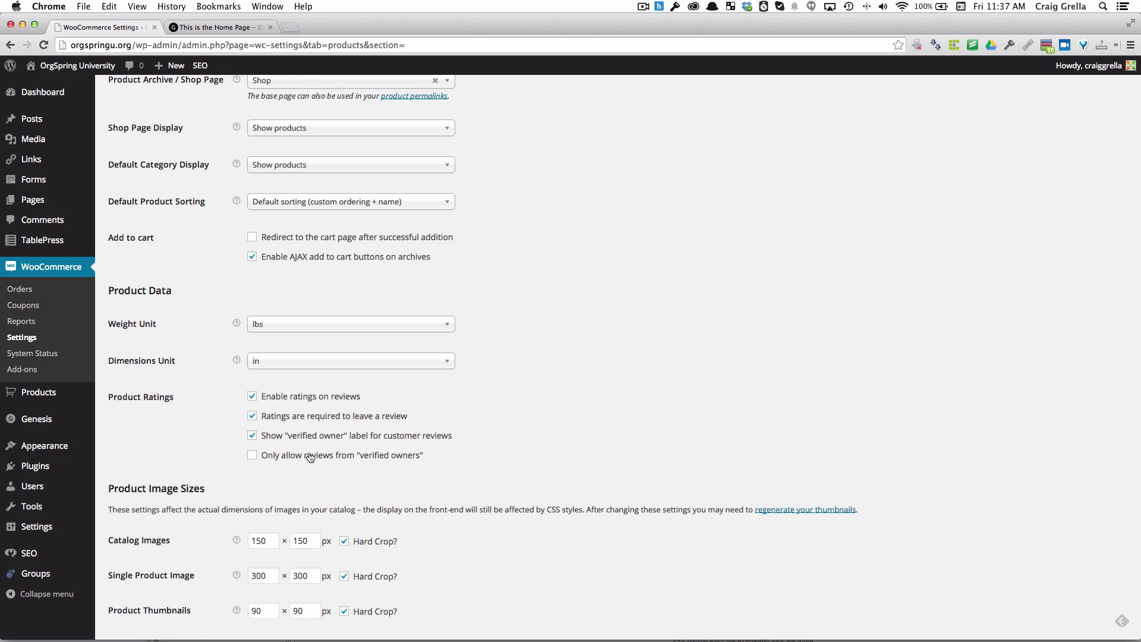
click(253, 456)
scroll(280, 465, down, 5)
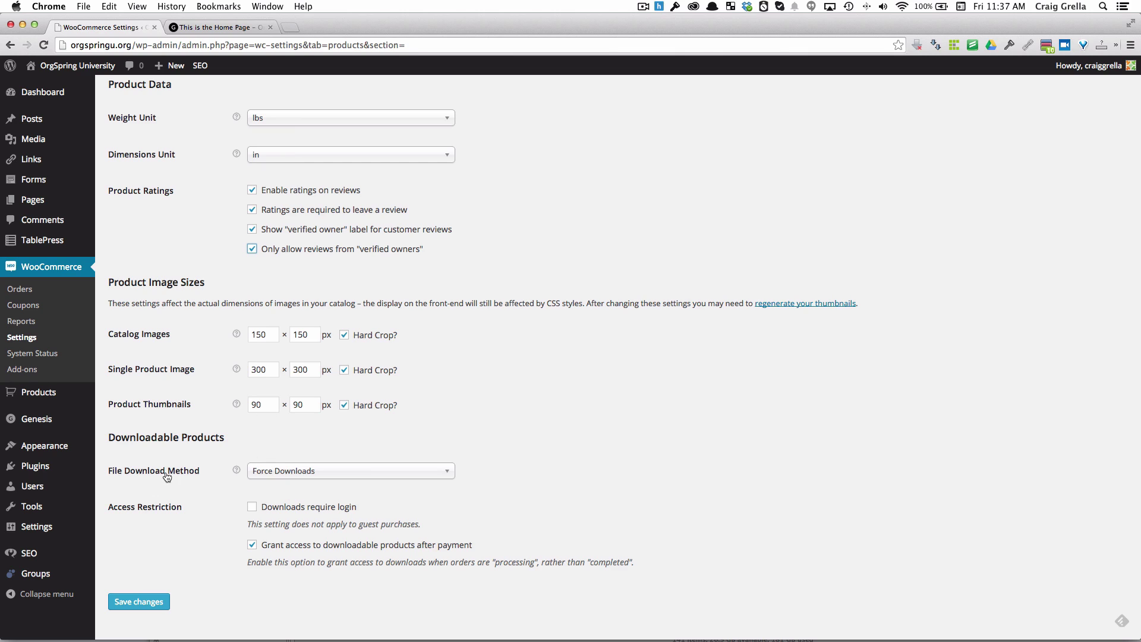
click(296, 474)
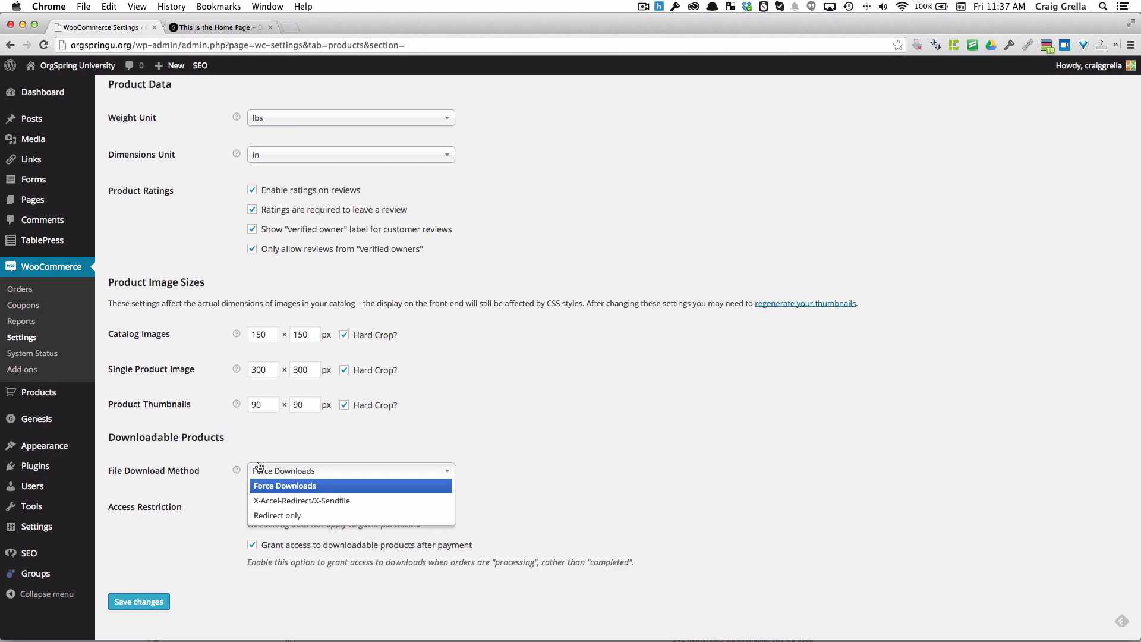
click(209, 462)
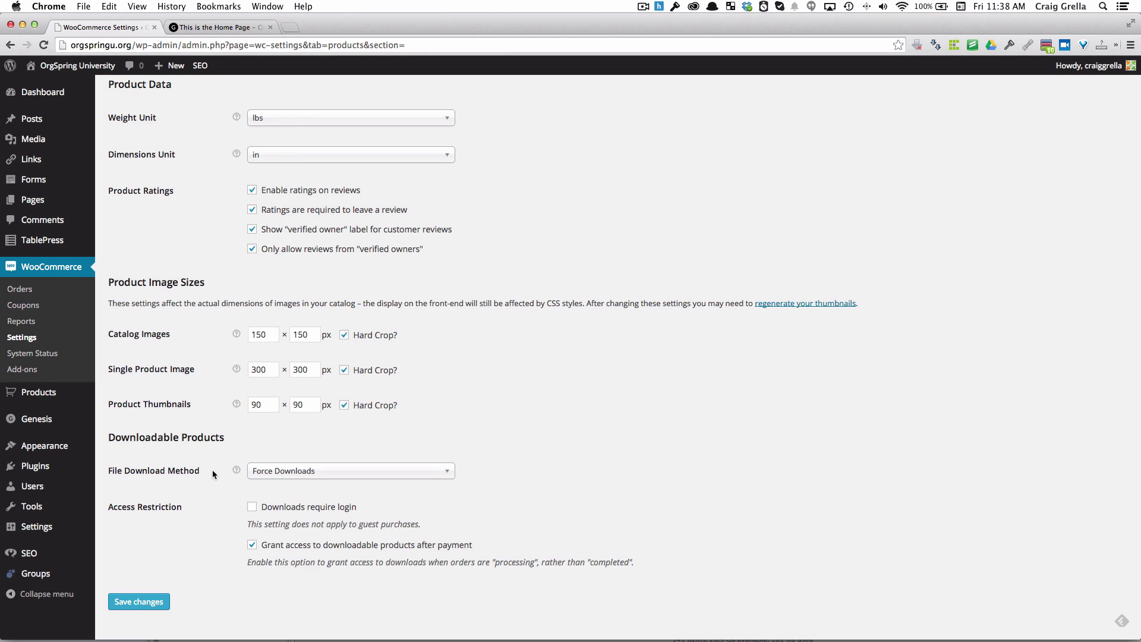
Step: Require login for downloads, switch off granting access to downloadable products after payment, and save the product options
mouse_move(238, 472)
click(252, 508)
click(253, 545)
click(139, 602)
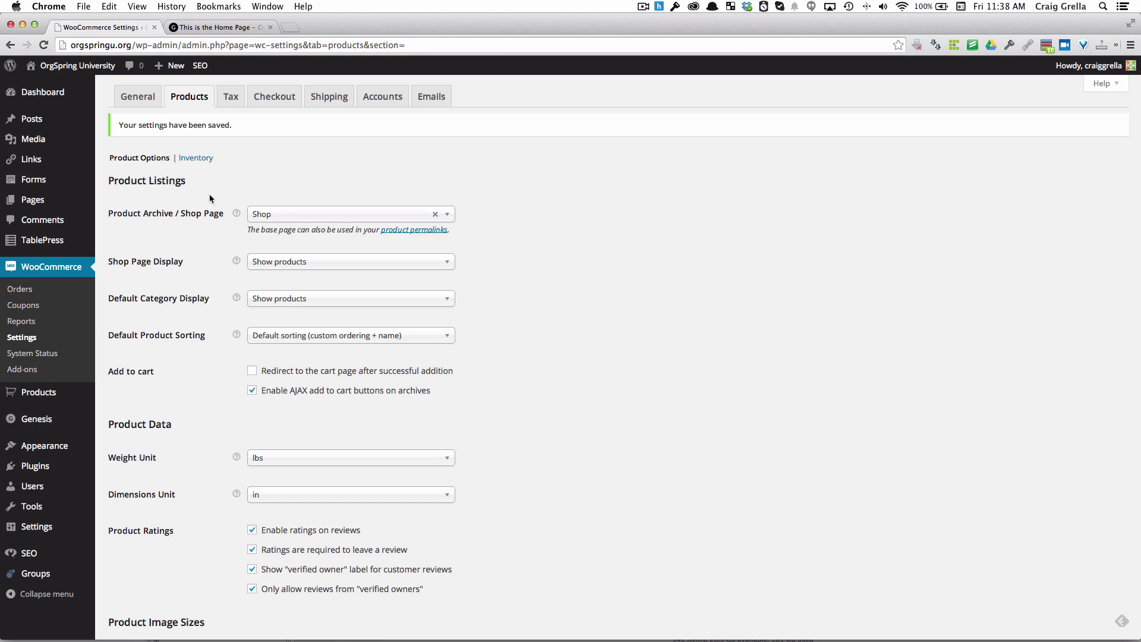
Step: Go to the inventory options and set the Low Stock Threshold to 10
click(195, 158)
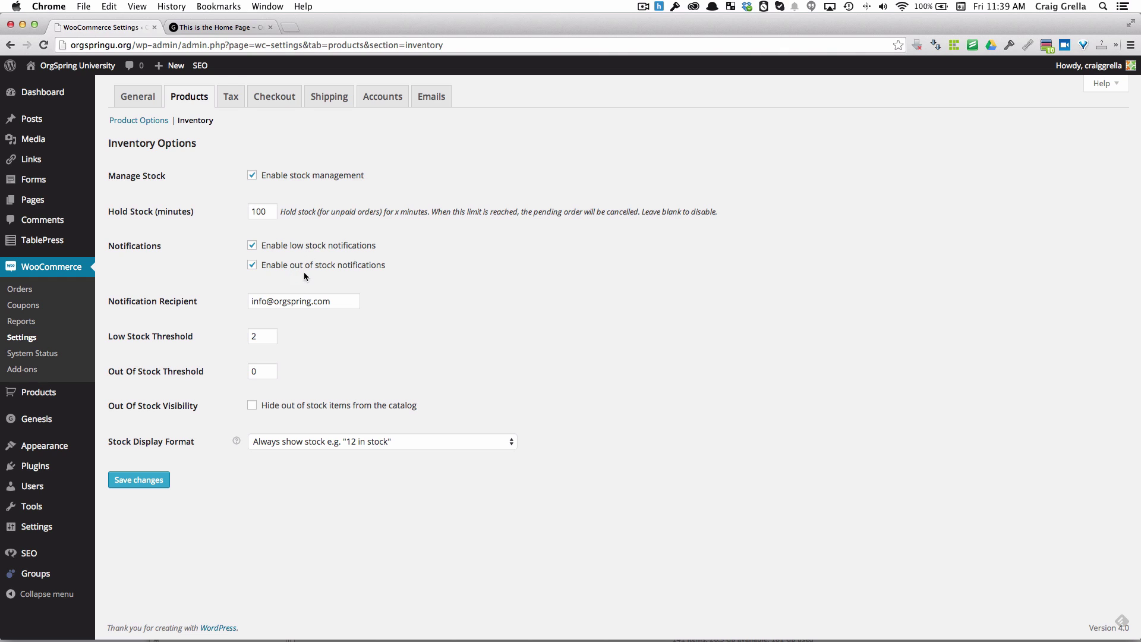
drag(333, 301, 230, 301)
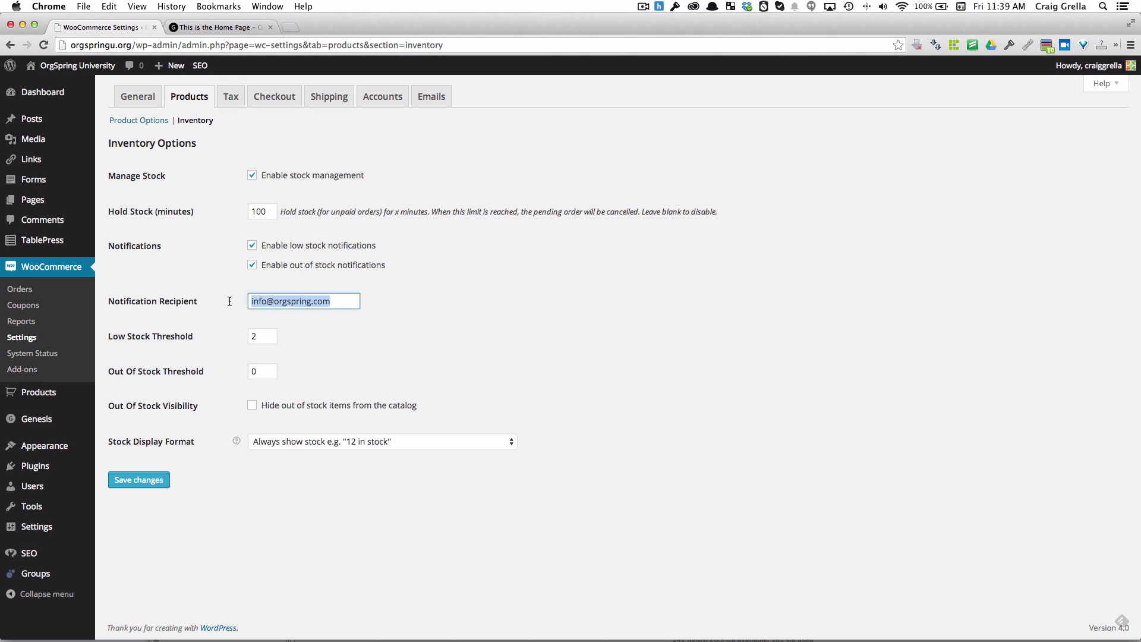
click(256, 337)
key(BackSpace)
text(10)
click(293, 342)
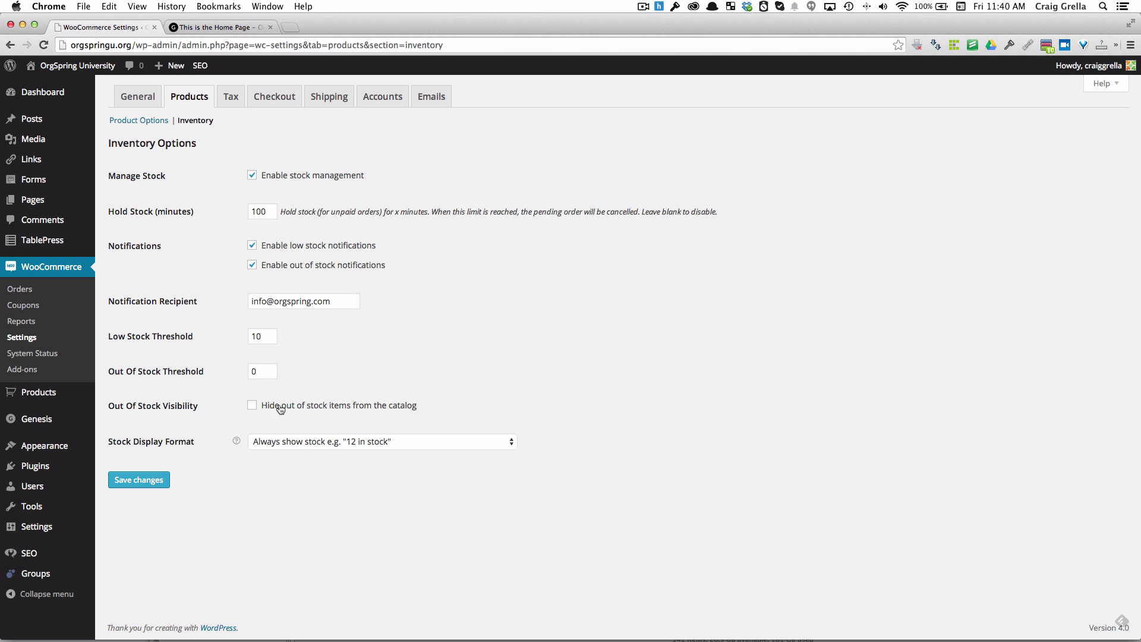
Step: Set the Stock Display Format to "Never show stock amount" and save the inventory options
click(282, 443)
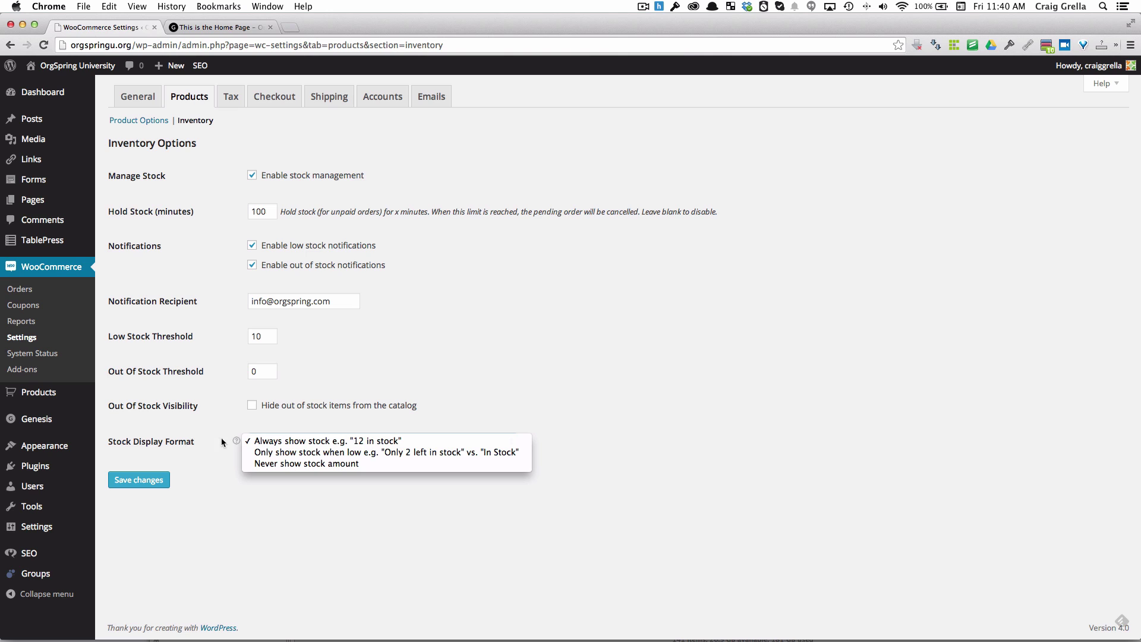
click(331, 466)
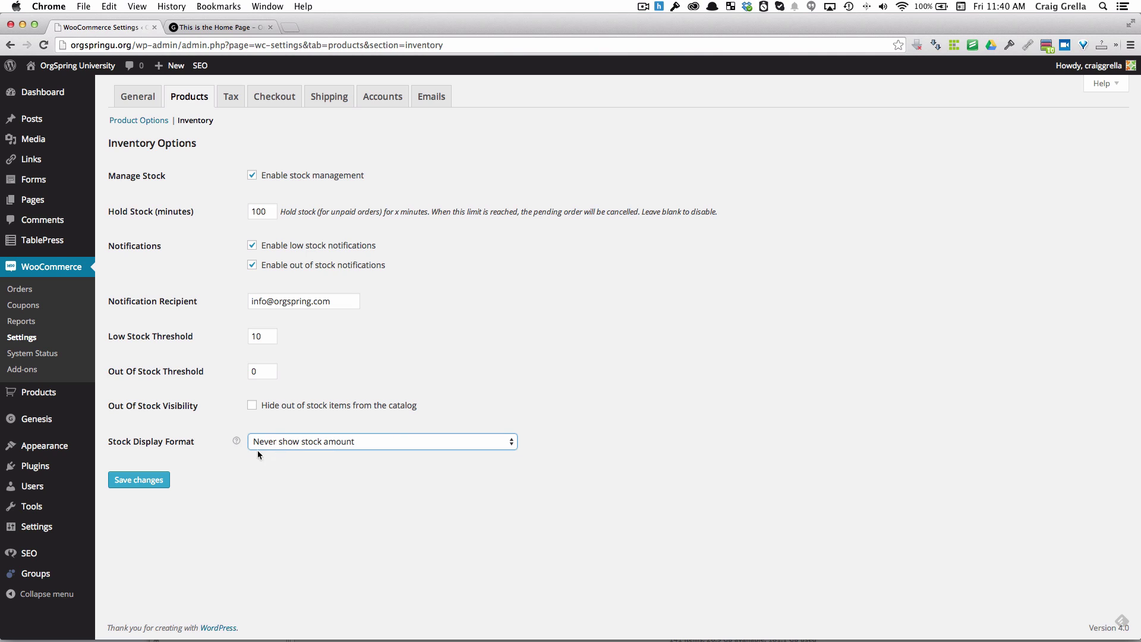
click(150, 486)
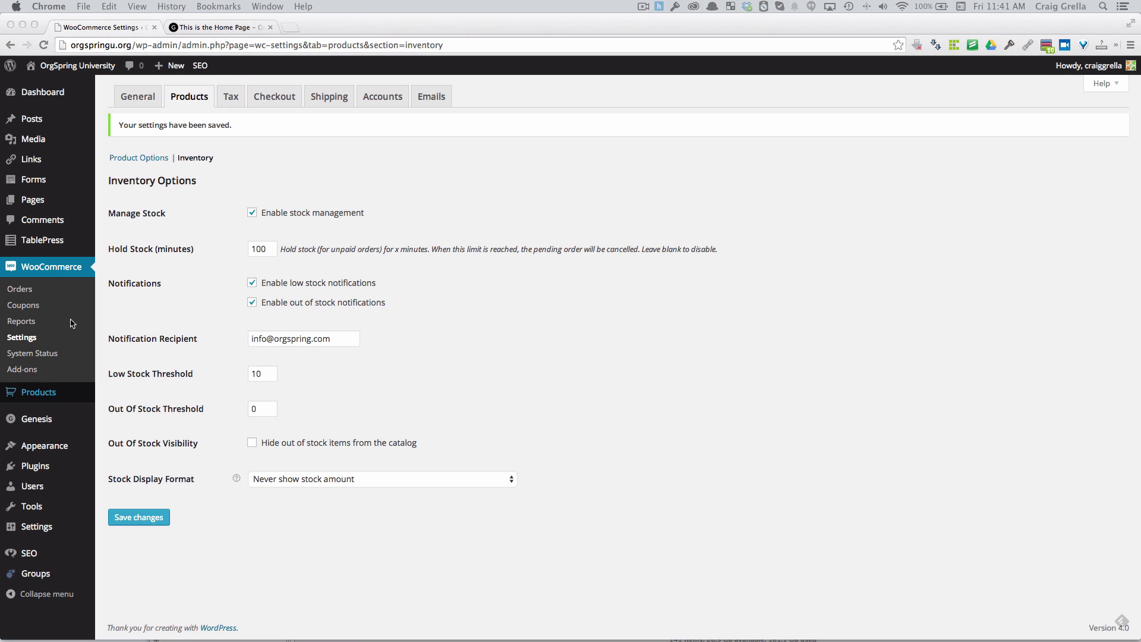
Step: Go to the tax settings and examine the tax options and the available rate sections
click(243, 106)
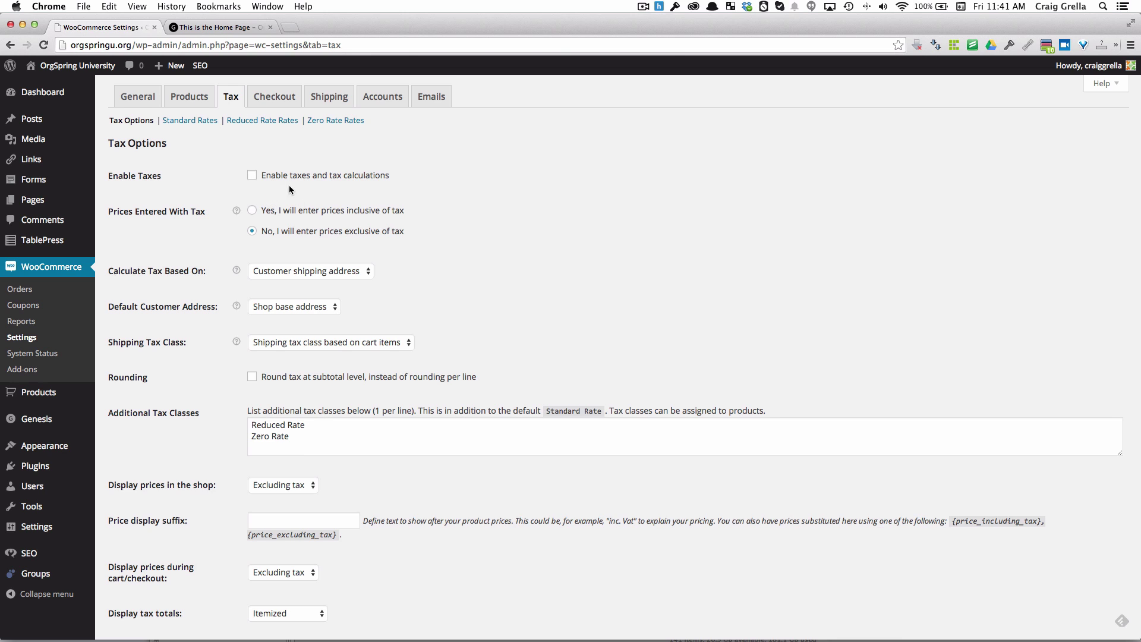
scroll(289, 188, down, 2)
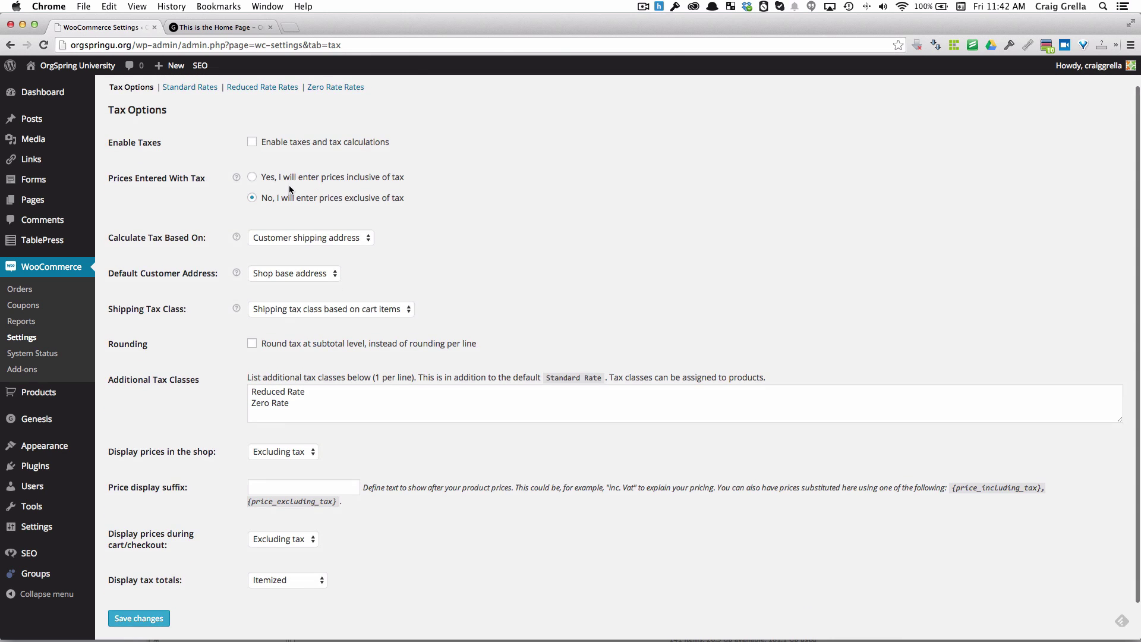
scroll(289, 188, up, 2)
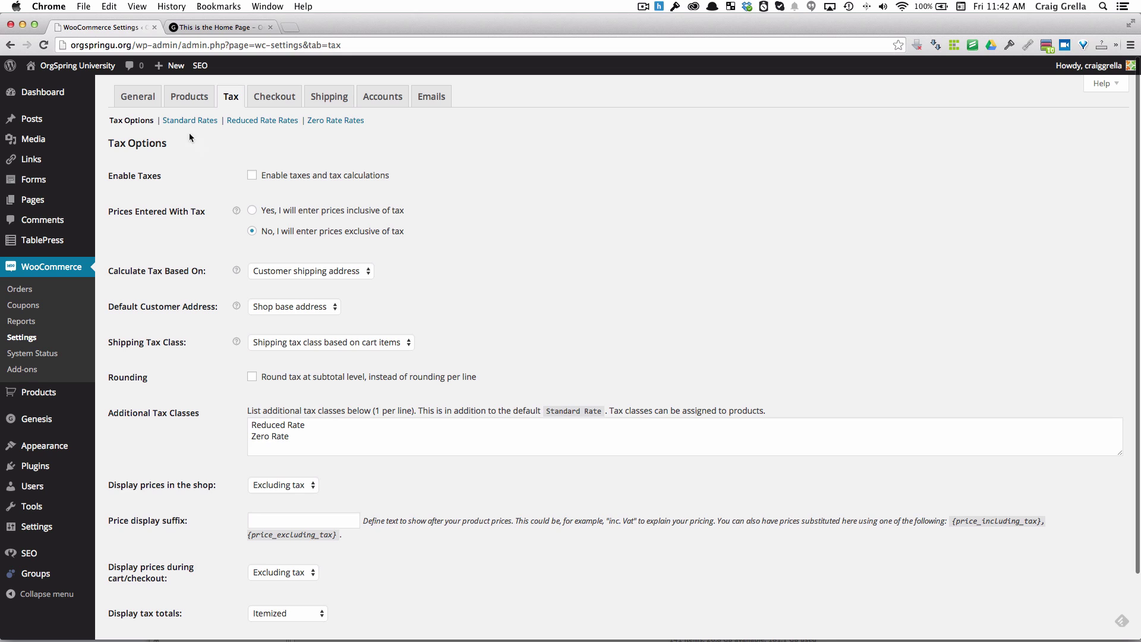
scroll(312, 152, down, 2)
scroll(314, 153, down, 1)
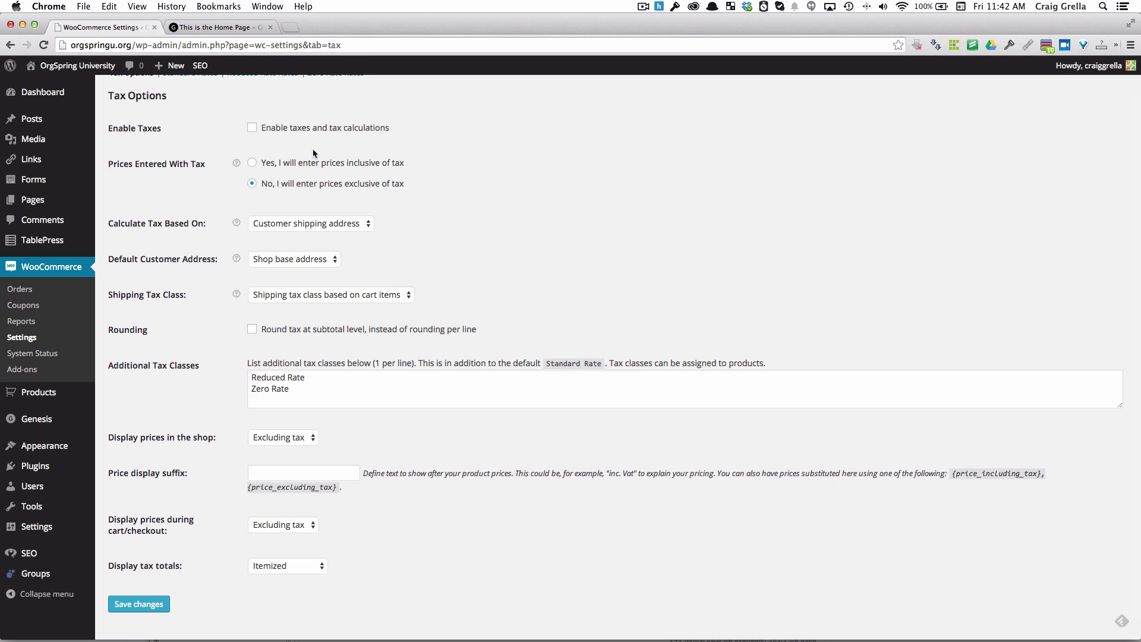
scroll(313, 150, up, 2)
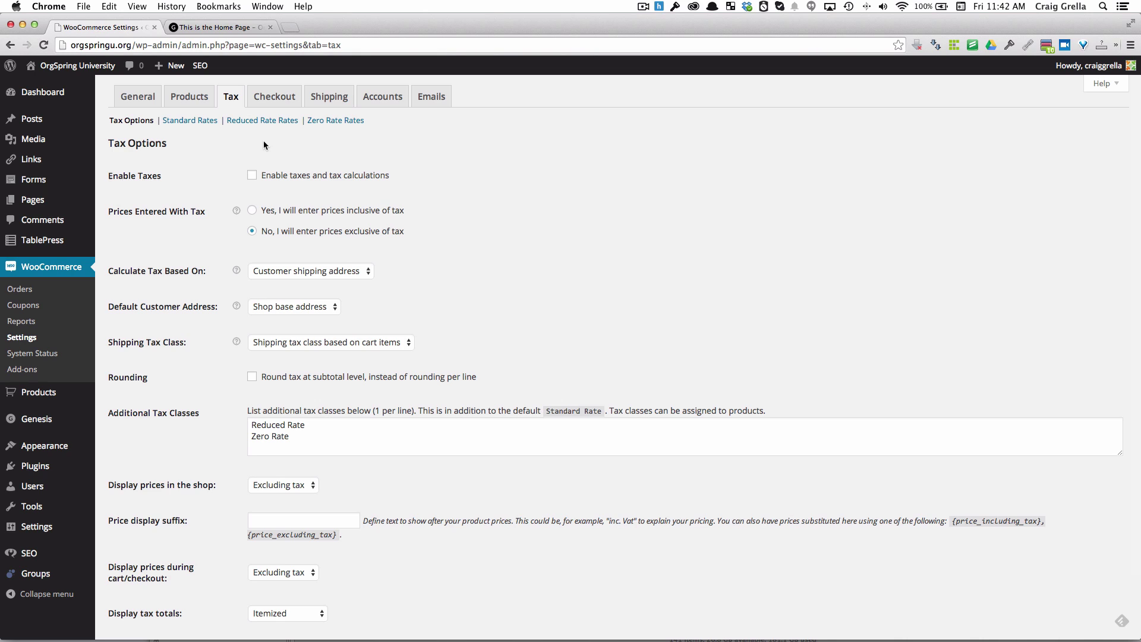
Step: Go to the checkout settings, disable guest checkout and save the changes
click(280, 103)
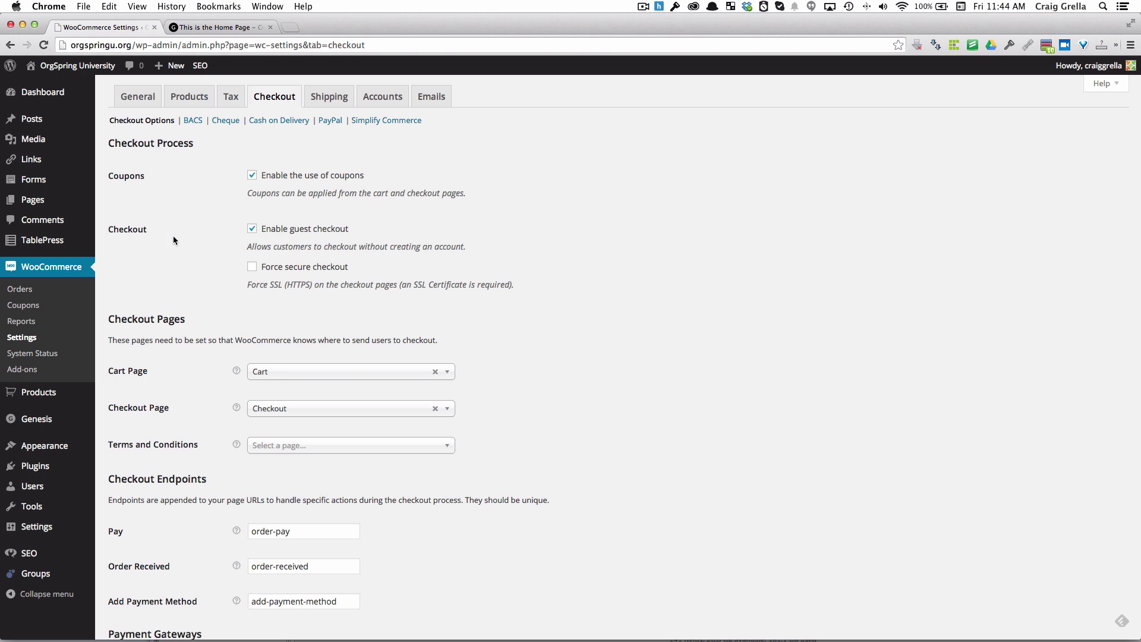
click(253, 230)
scroll(220, 289, down, 1)
scroll(221, 289, down, 2)
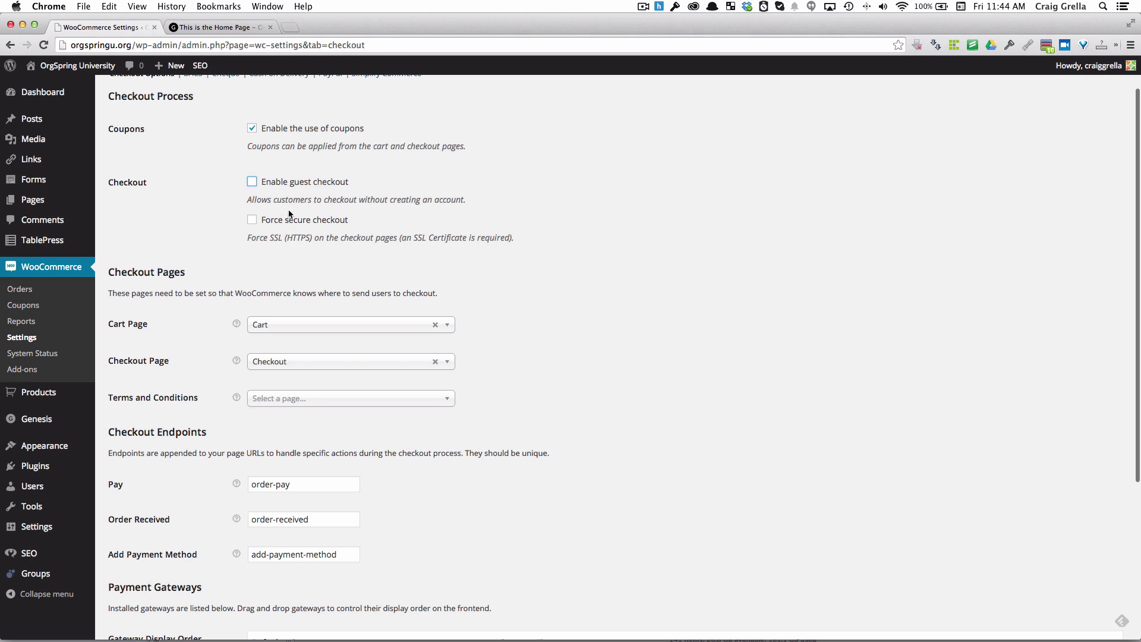
drag(282, 236, 271, 236)
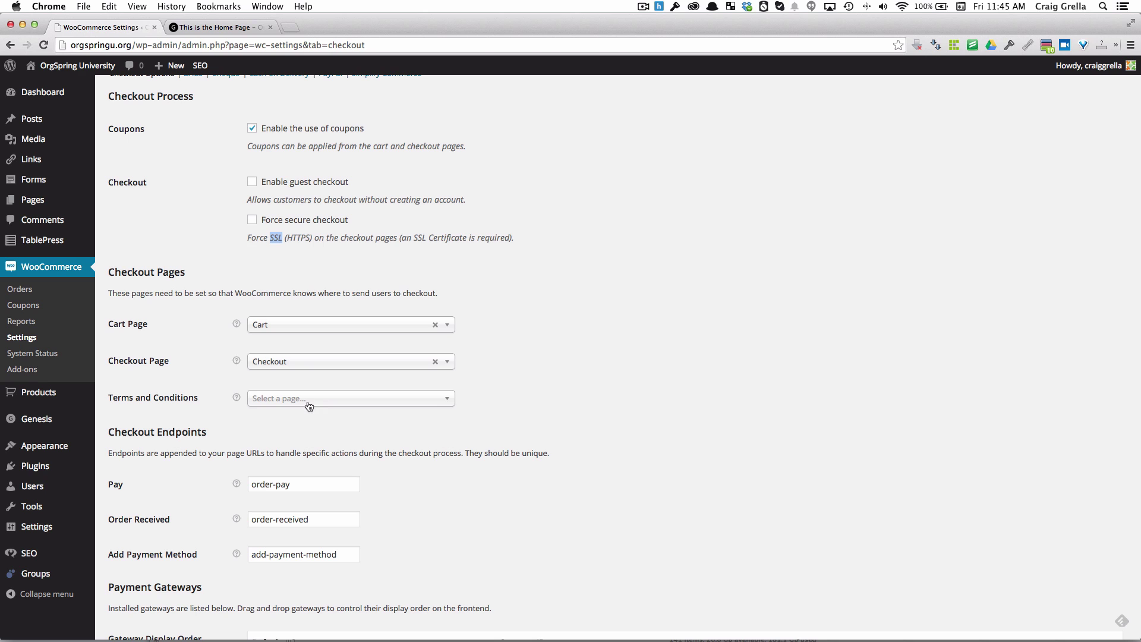
scroll(309, 406, down, 5)
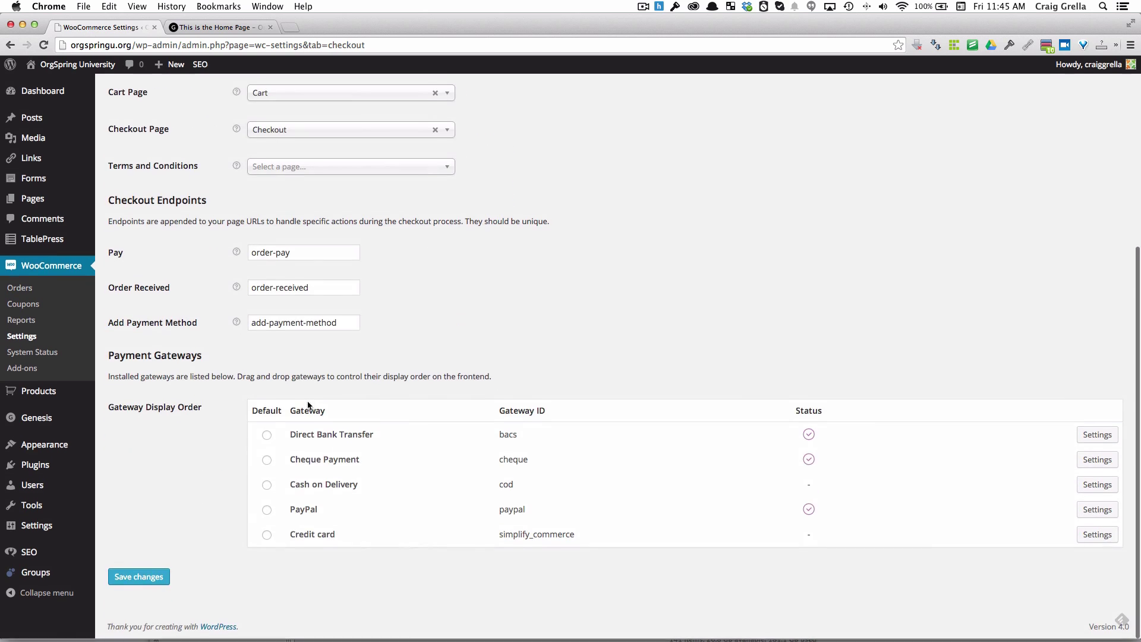
click(135, 580)
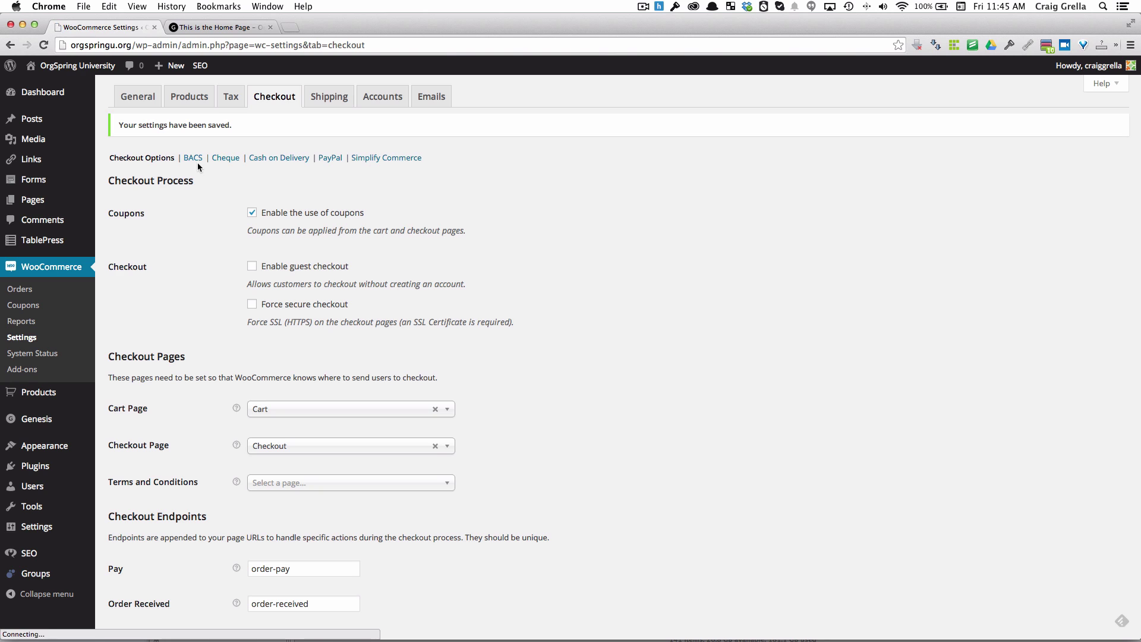
Step: Check the Terms and Conditions page setting, open the site's Pages list in a new browser tab and look through it
scroll(300, 425, down, 2)
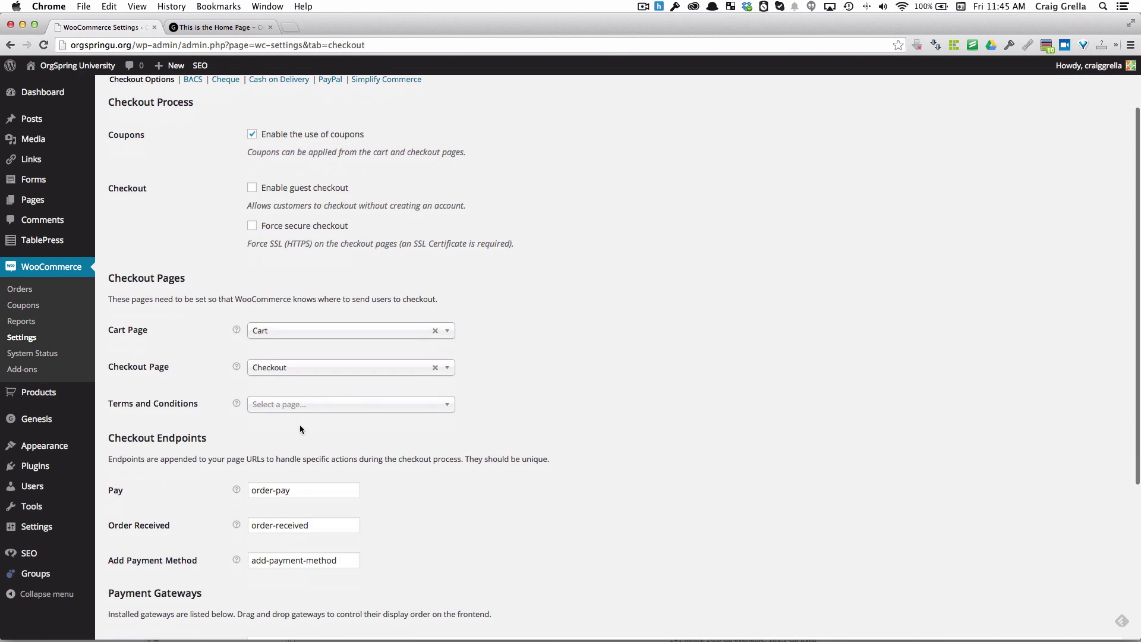
scroll(299, 425, up, 1)
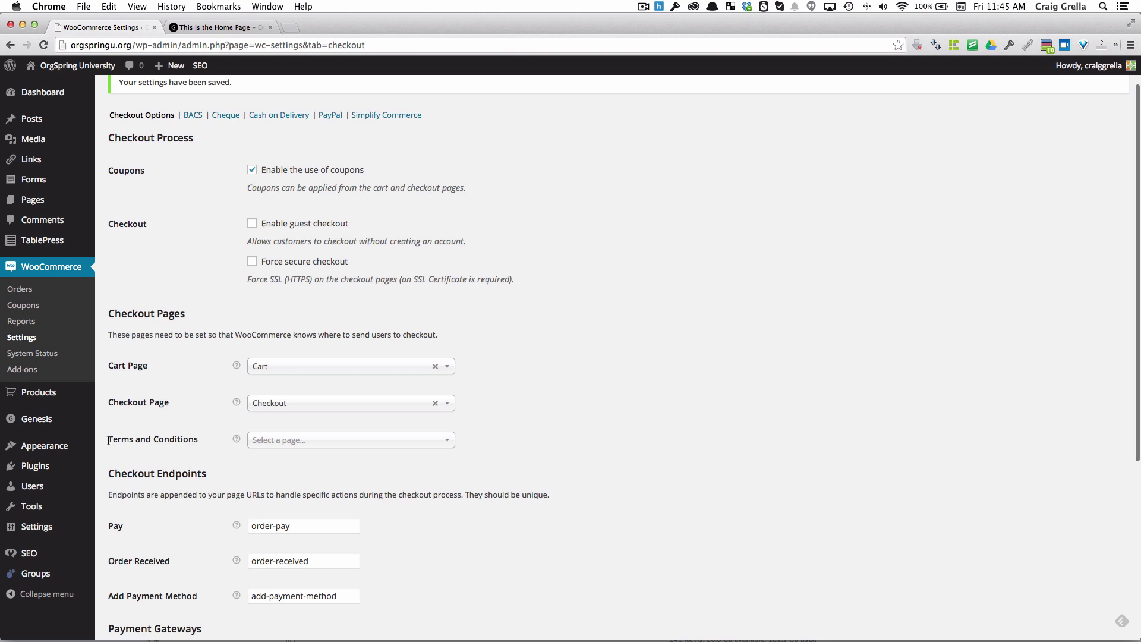
mouse_move(48, 246)
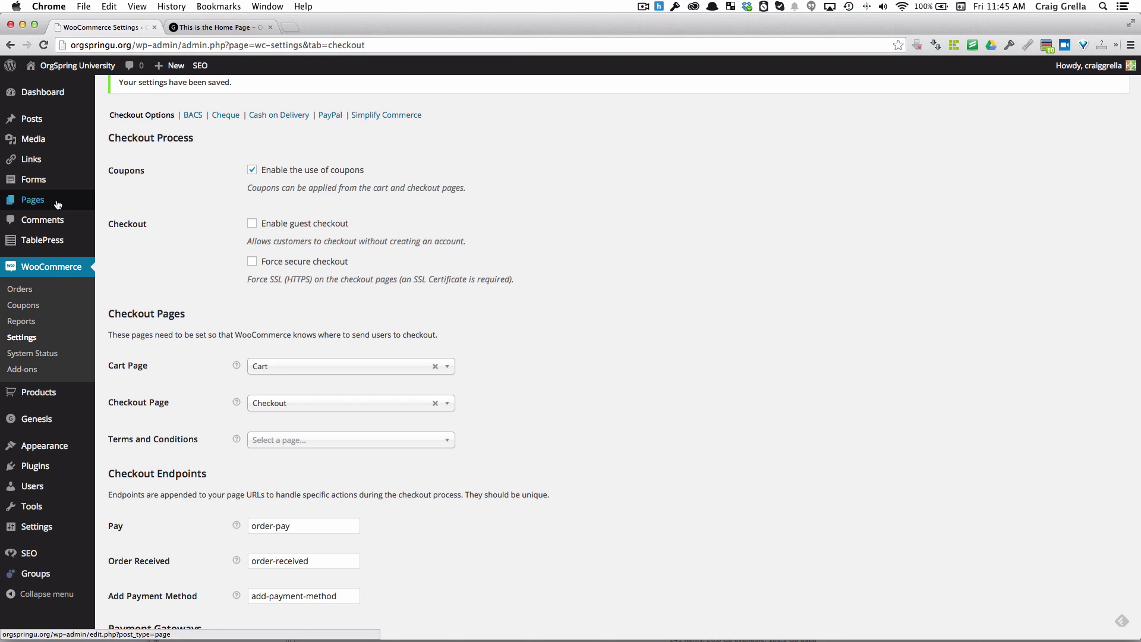
super+click(37, 206)
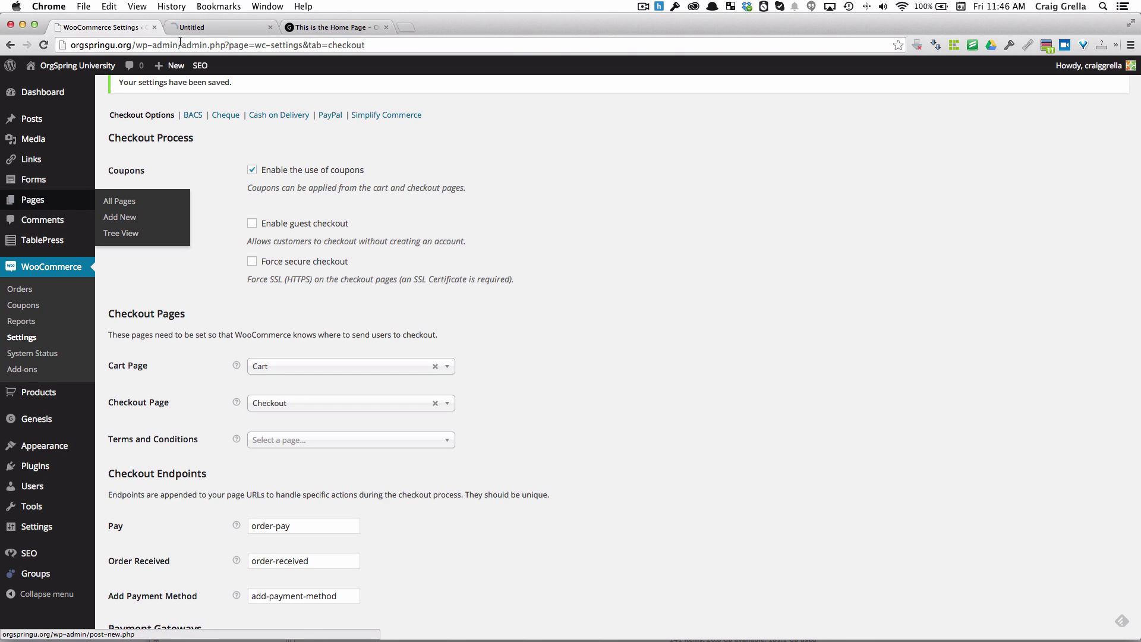
click(196, 30)
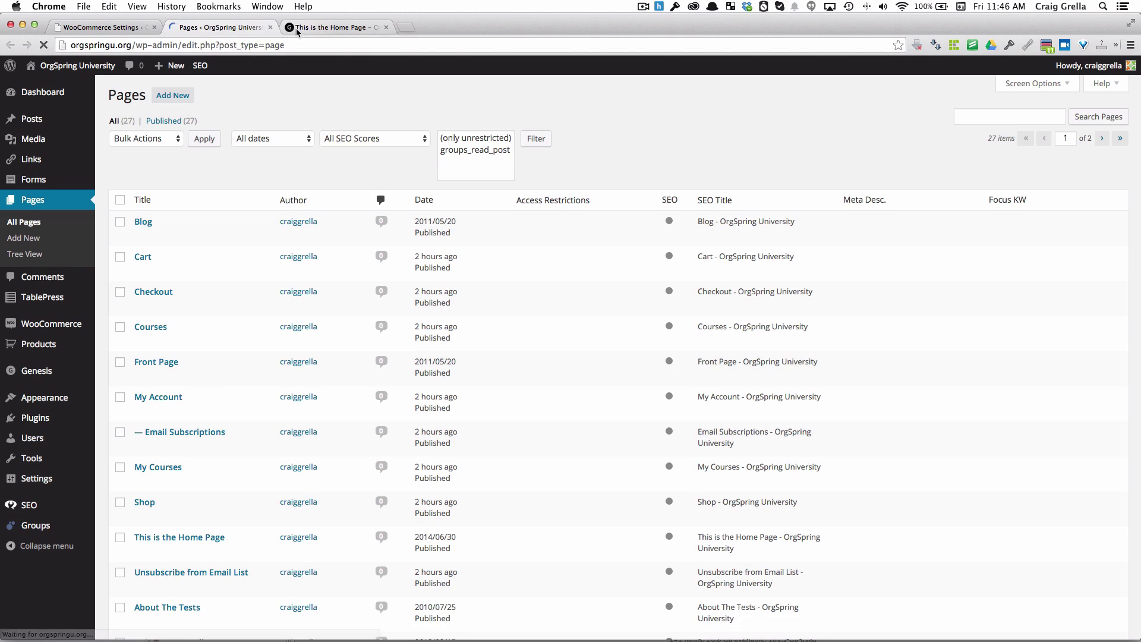
scroll(179, 291, down, 5)
scroll(159, 307, up, 4)
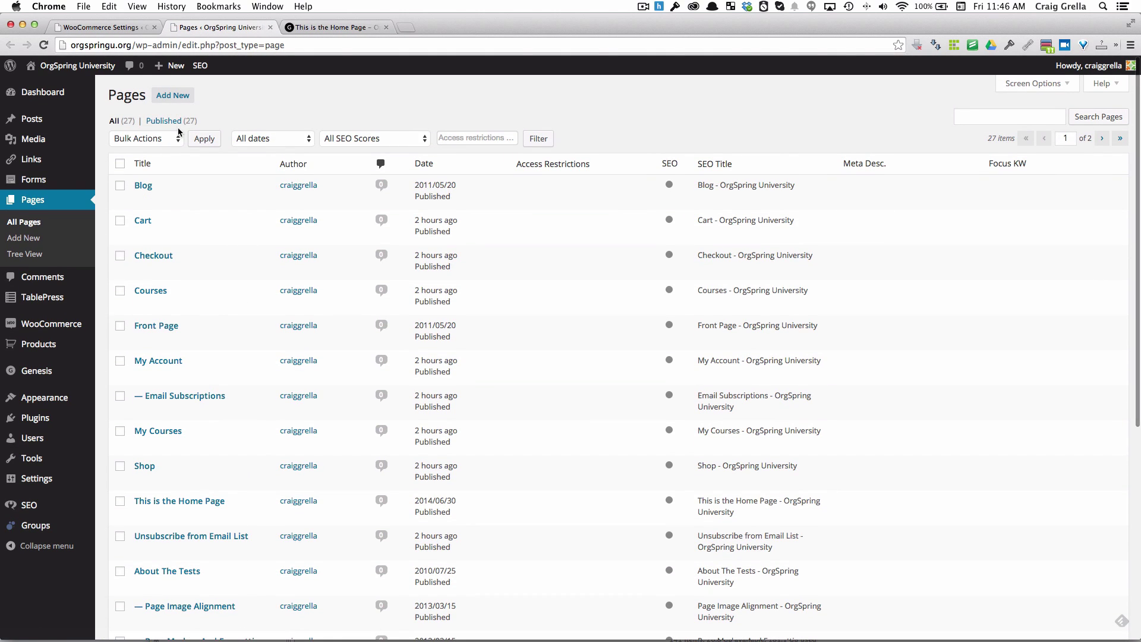
Step: Create a new page titled "Terms and Conditions"
click(180, 96)
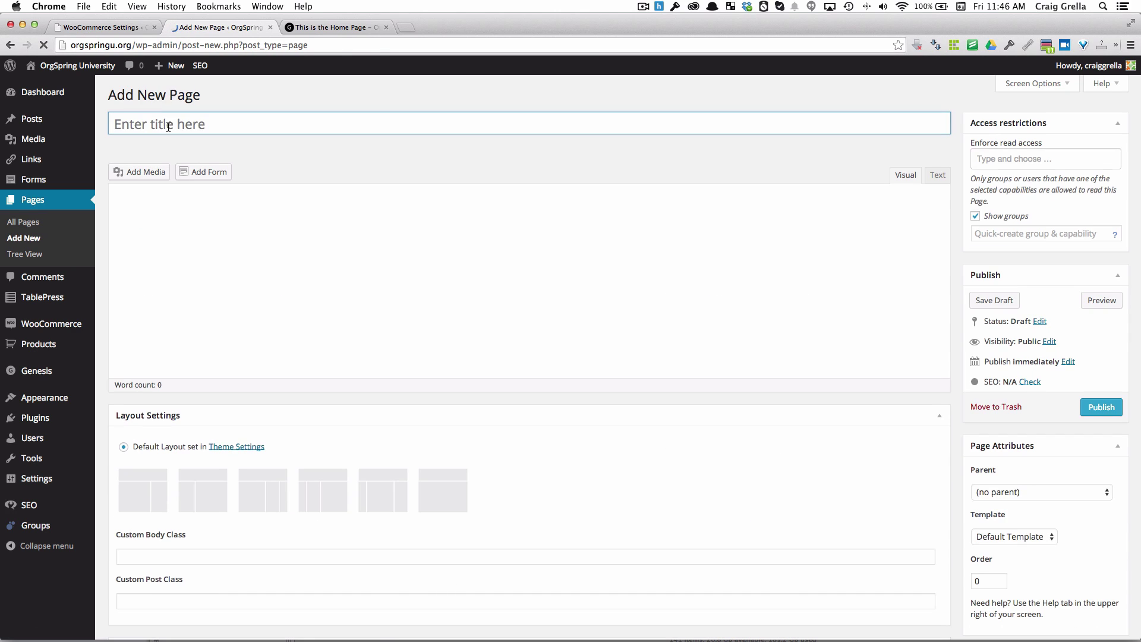
text(Teras)
key(BackSpace)
key(BackSpace)
text(ms and Conditios)
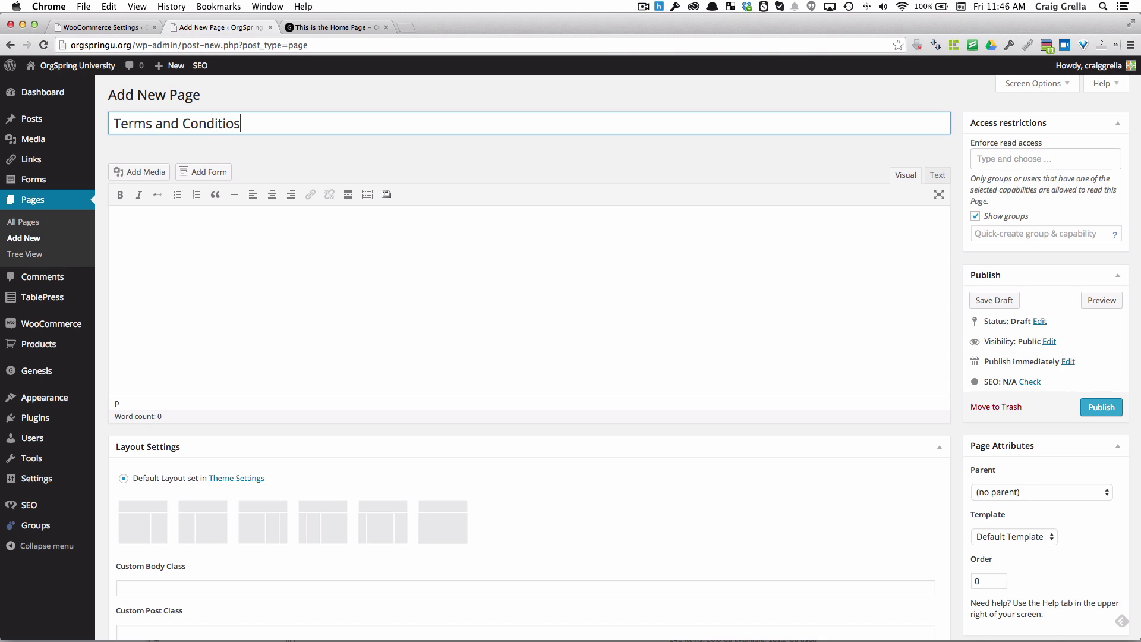
key(BackSpace)
text(ns)
Step: Write body text beginning "This is a sample terms and conditions page." about information collected on people, add "Return policies." and publish the page
click(219, 251)
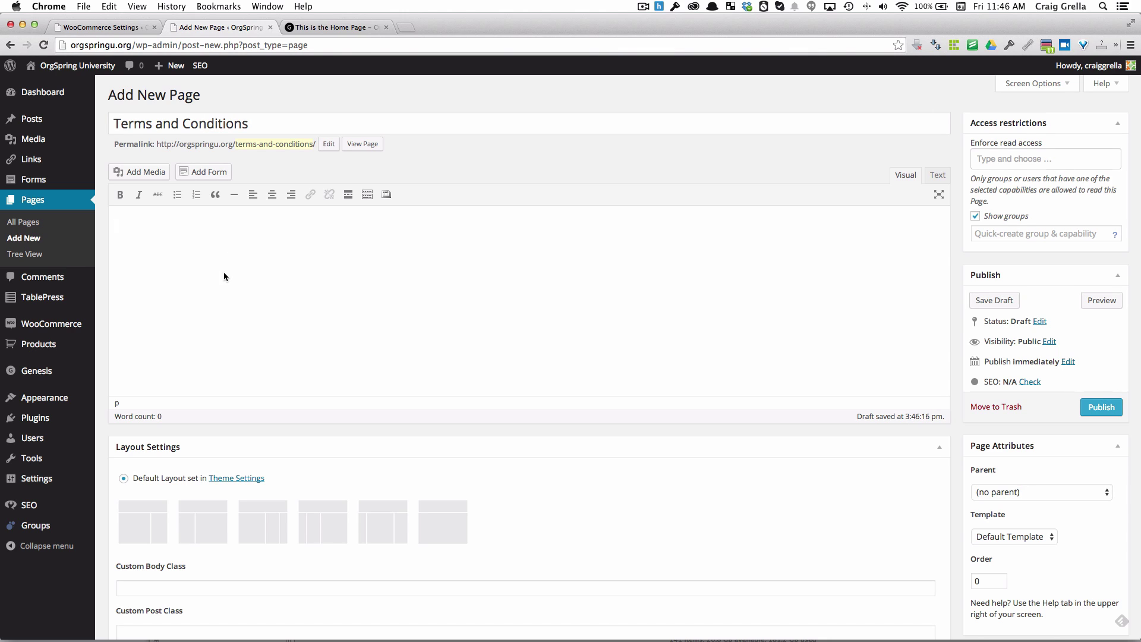
text(This is a sample terms and conditions page. Here is where you'll put information like what information you collect on people.)
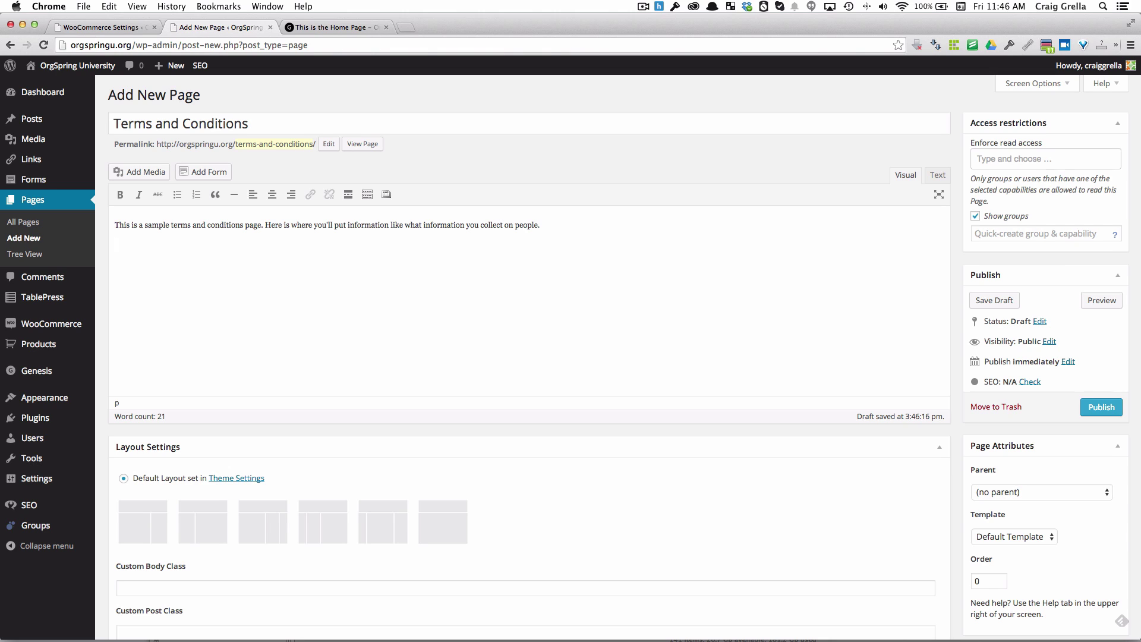
text(Return policies)
scroll(267, 303, down, 1)
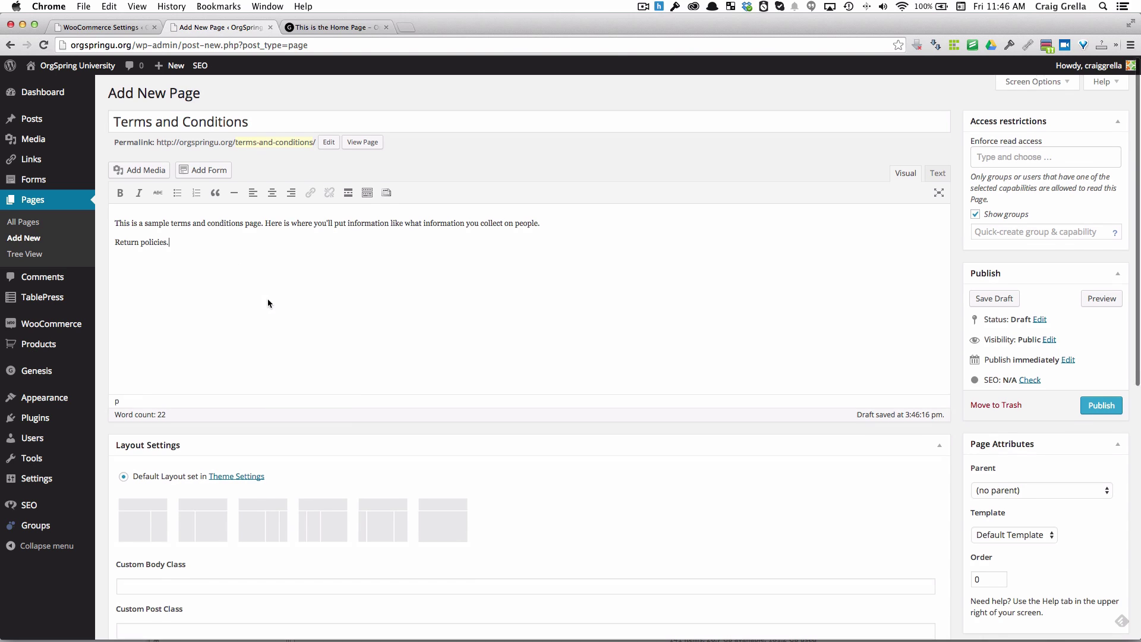
scroll(268, 303, down, 1)
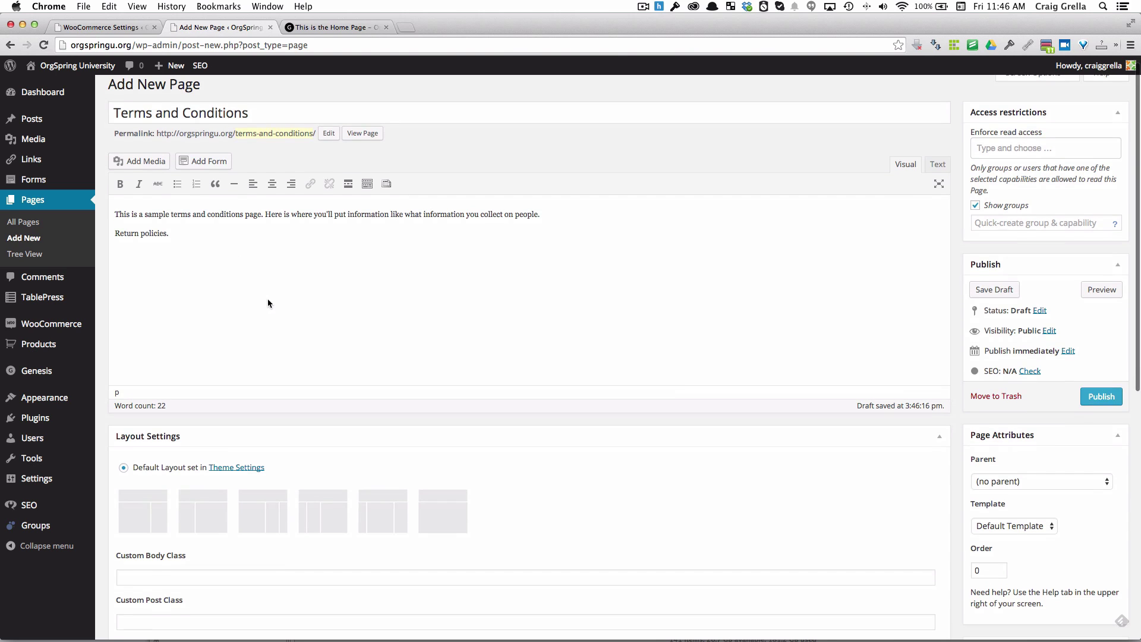
click(1102, 397)
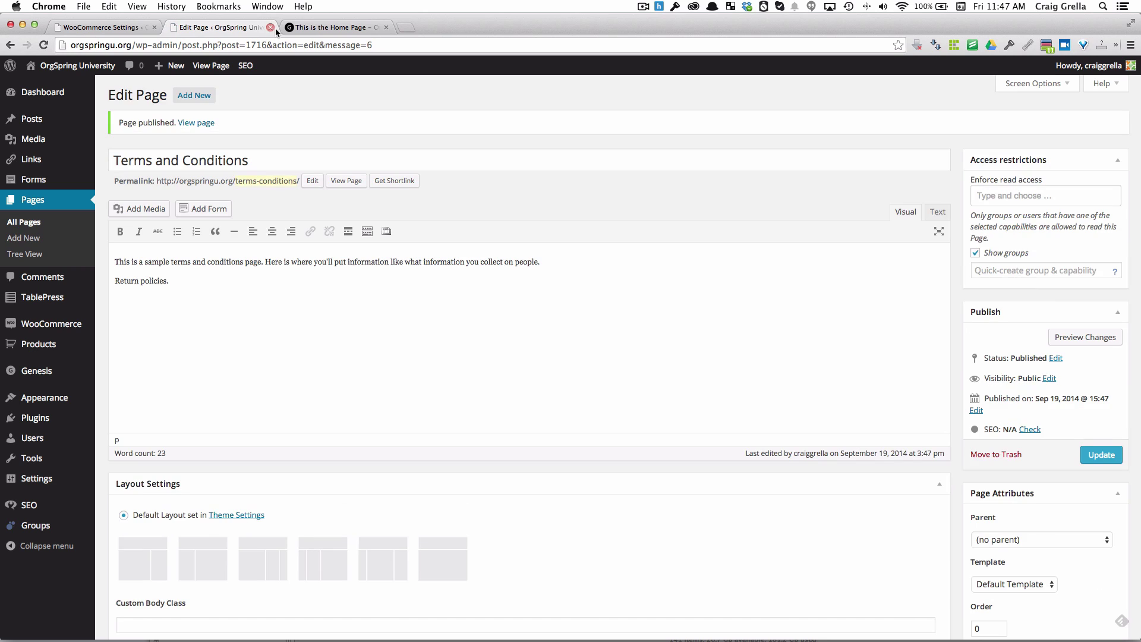
Step: Close the page editor, return to the WooCommerce checkout settings and assign the "Terms and Conditions" page as the Terms and Conditions page
click(118, 28)
click(271, 28)
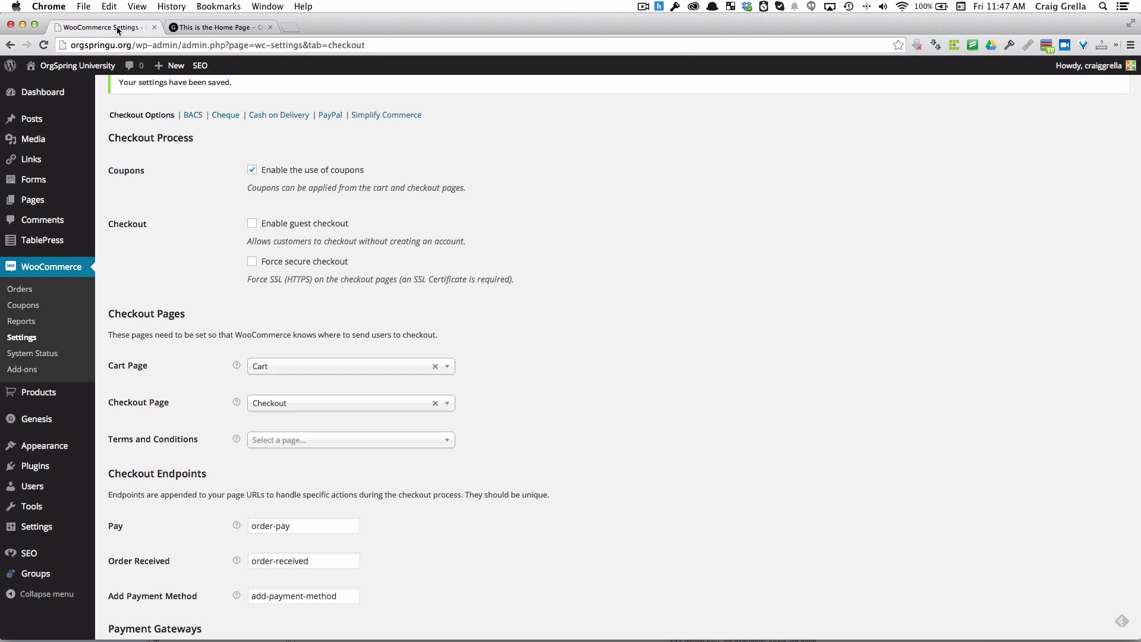
scroll(196, 89, up, 2)
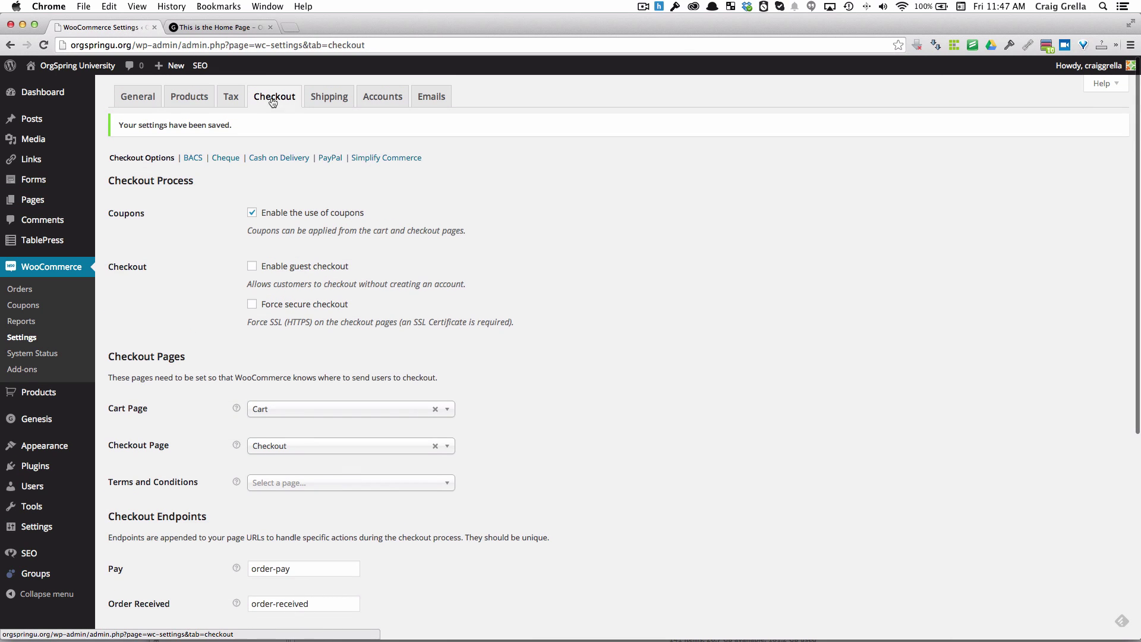
click(43, 44)
click(682, 135)
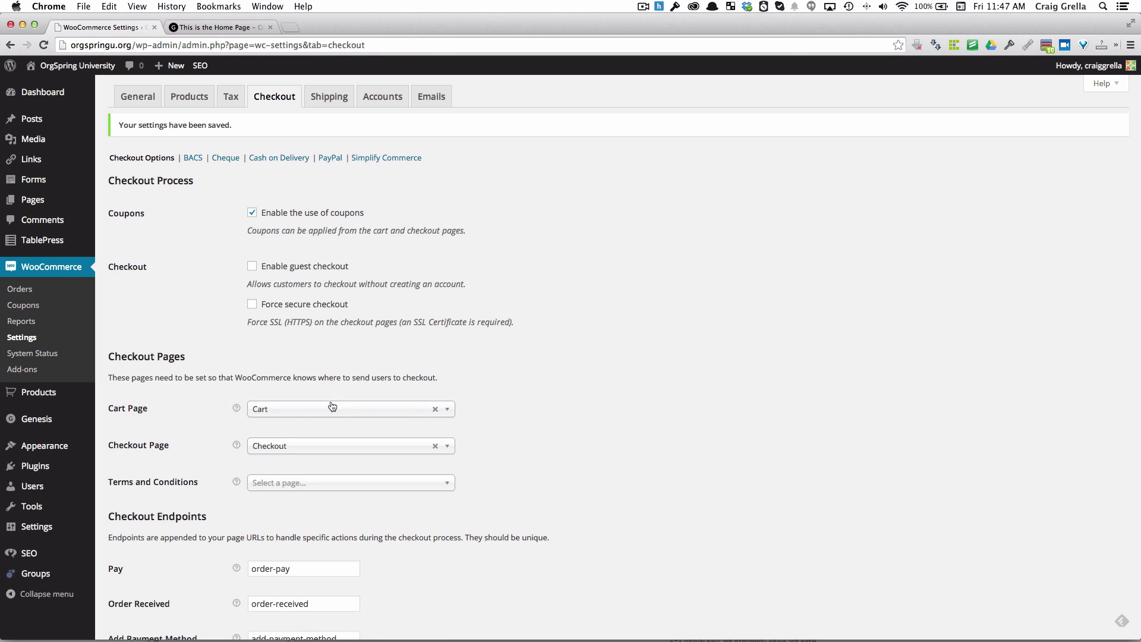
click(372, 488)
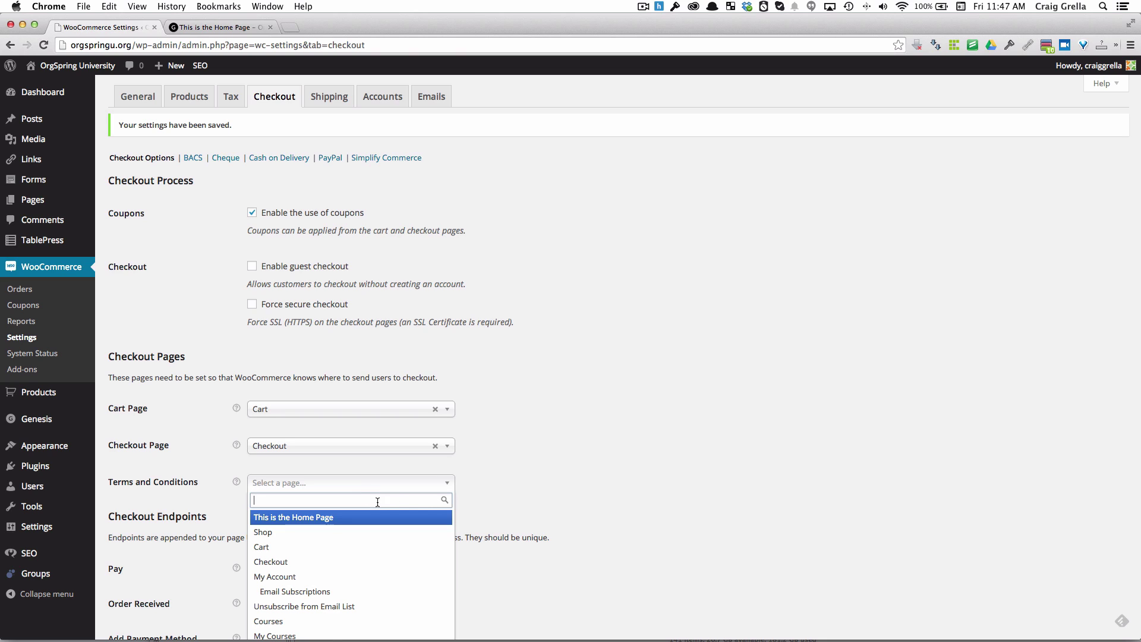
text(term)
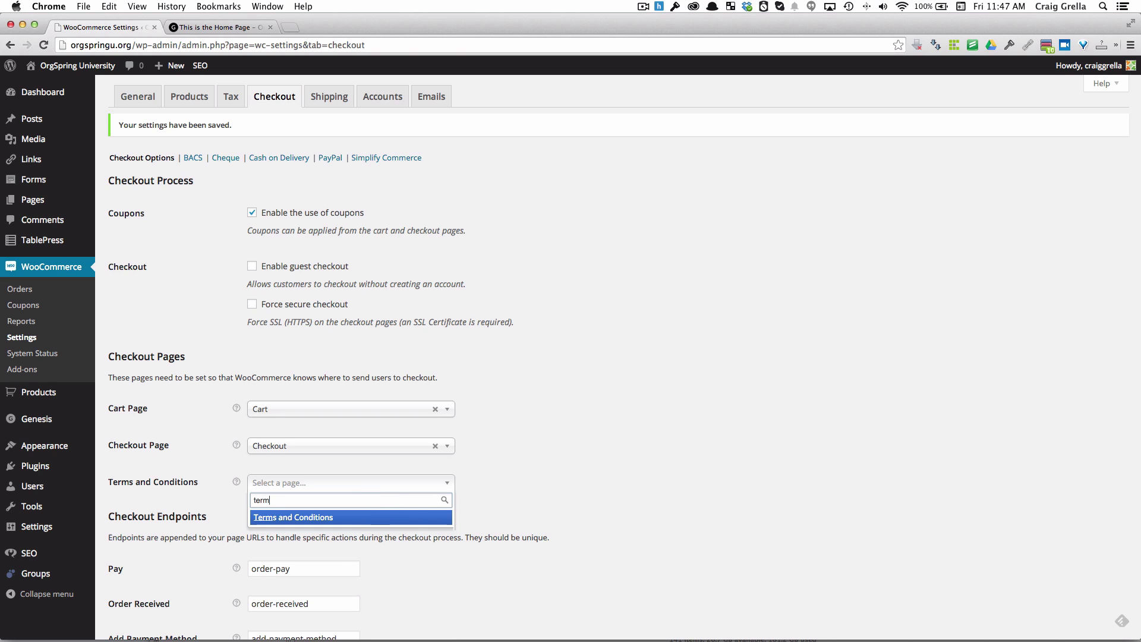
click(330, 519)
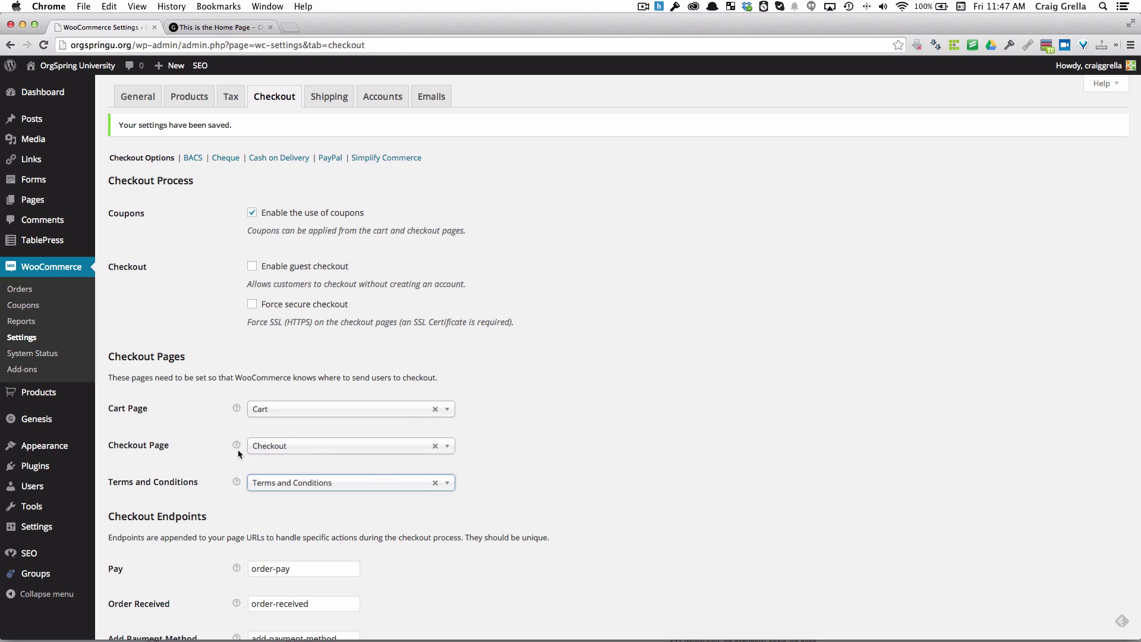
Step: Review the checkout page choices, checkout endpoints and payment gateways, and save the checkout settings
click(320, 451)
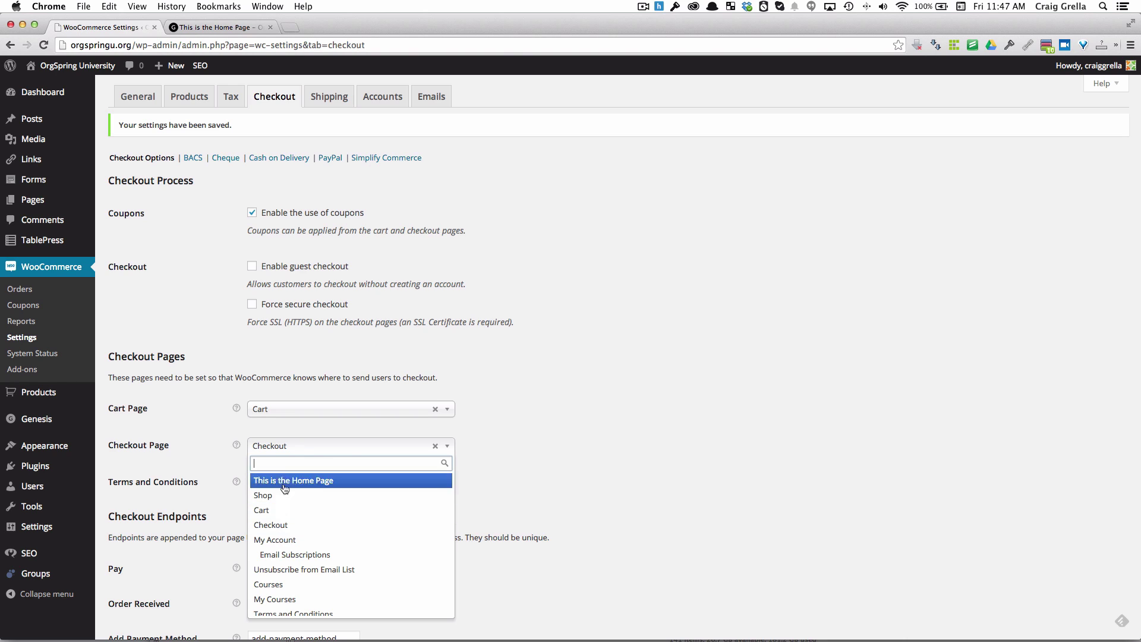
click(512, 413)
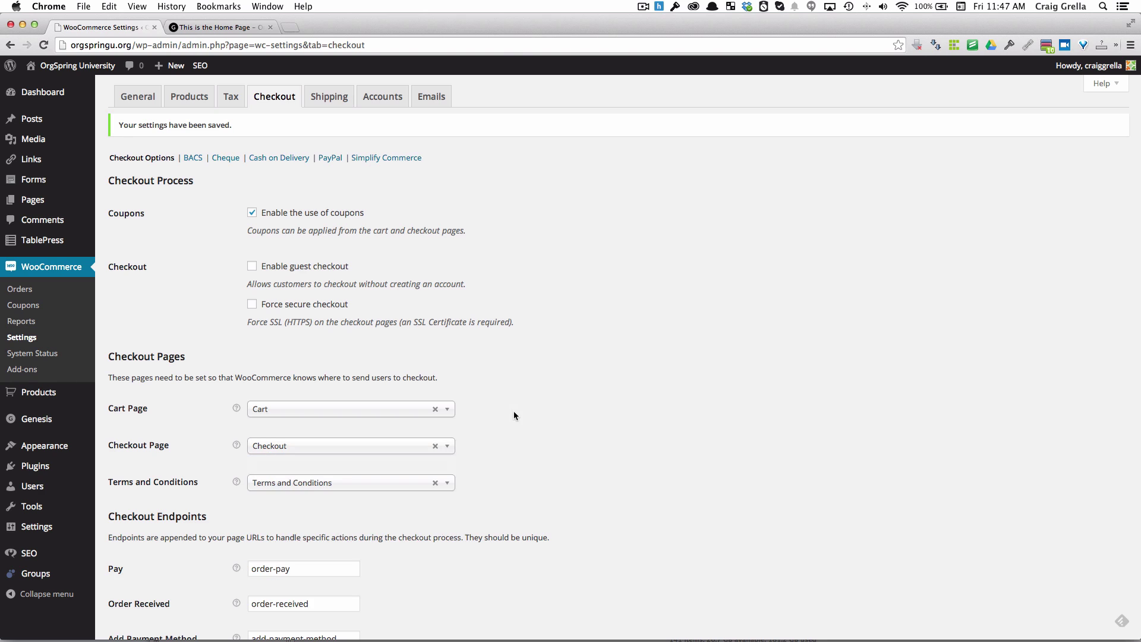
scroll(313, 535, down, 1)
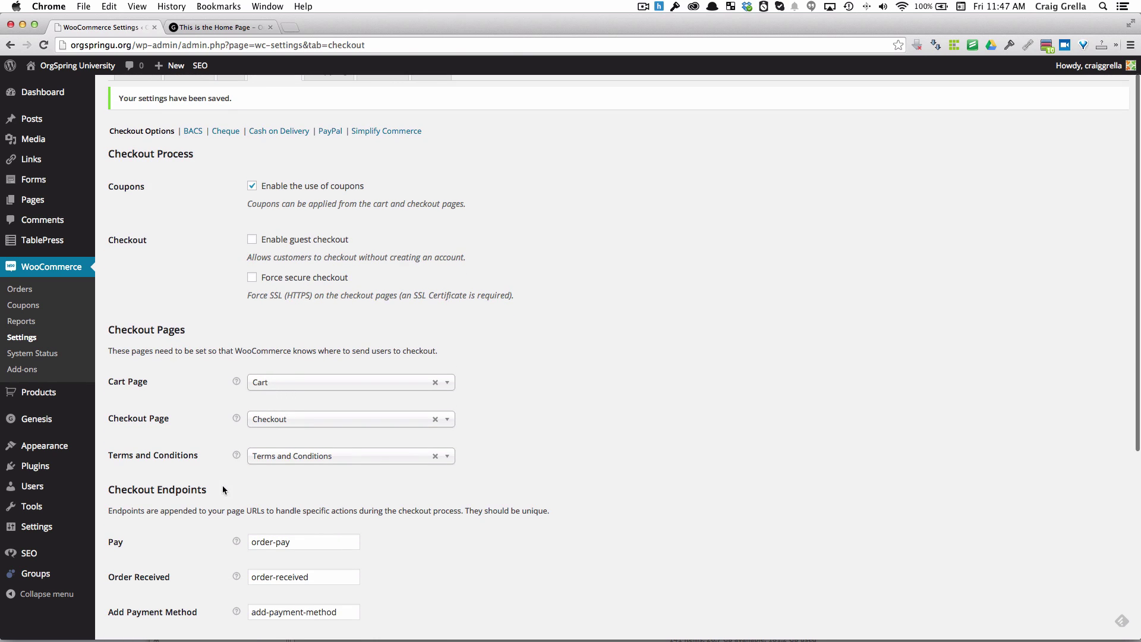
scroll(222, 486, down, 4)
mouse_move(237, 427)
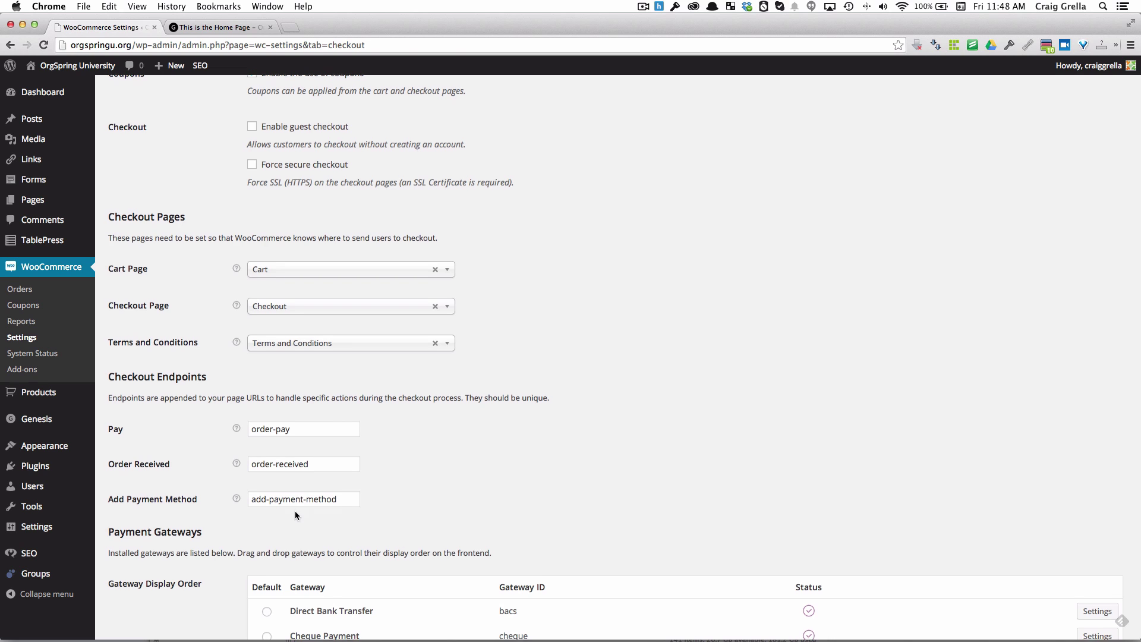
scroll(295, 511, down, 2)
scroll(296, 511, down, 5)
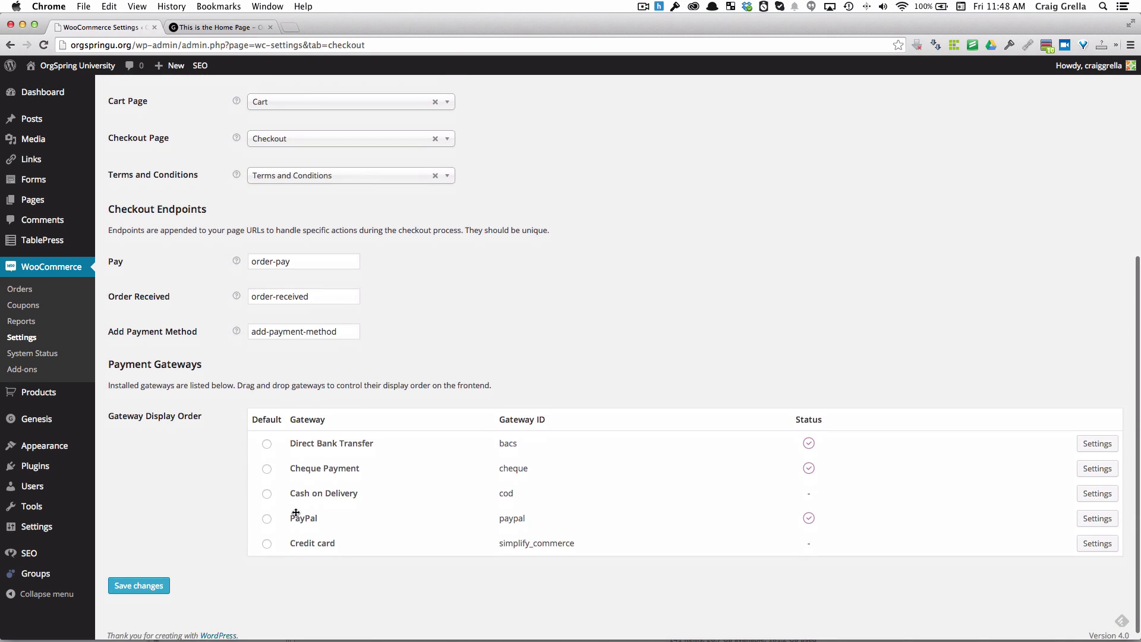
click(139, 580)
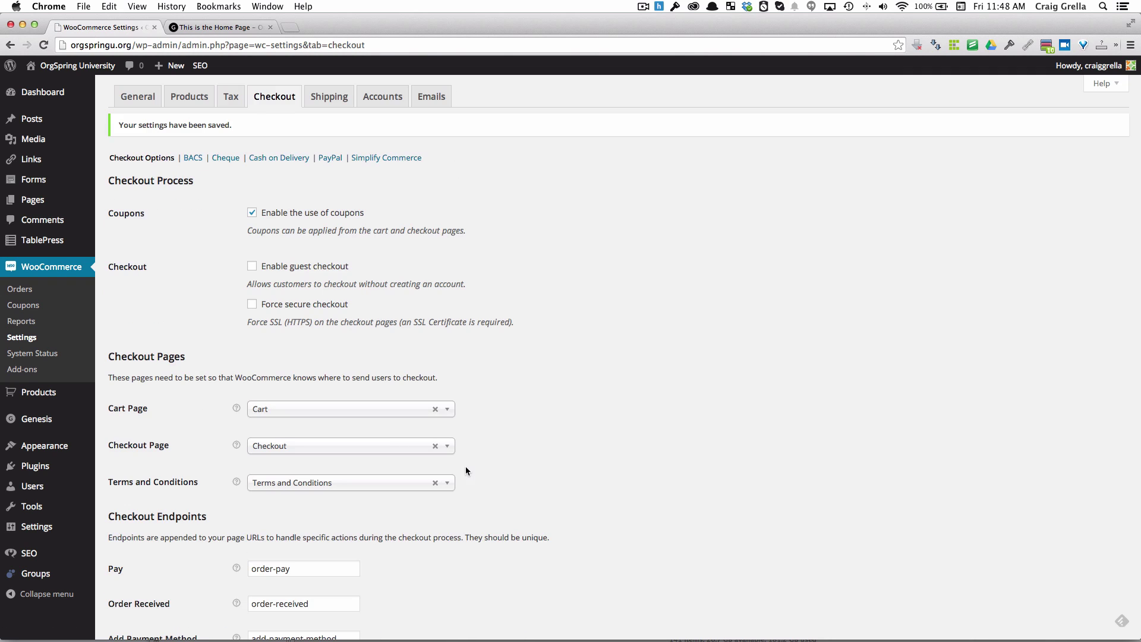
Step: Open the Direct Bank Transfer gateway's settings, disable bank transfer and save the changes
scroll(466, 466, down, 1)
scroll(465, 466, down, 10)
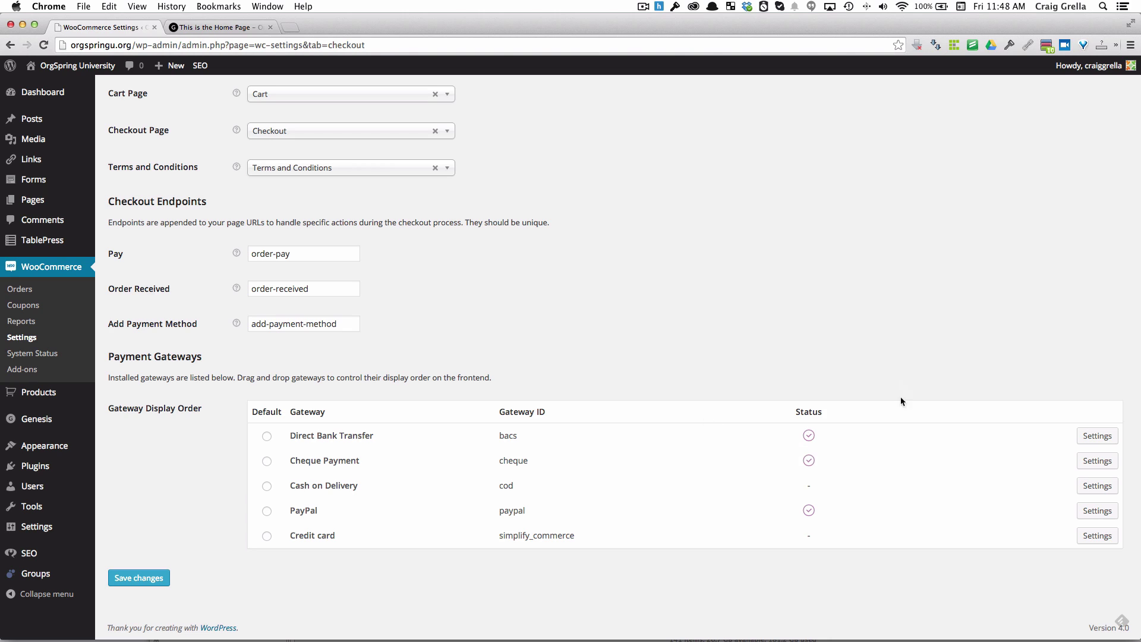
mouse_move(809, 435)
click(1094, 436)
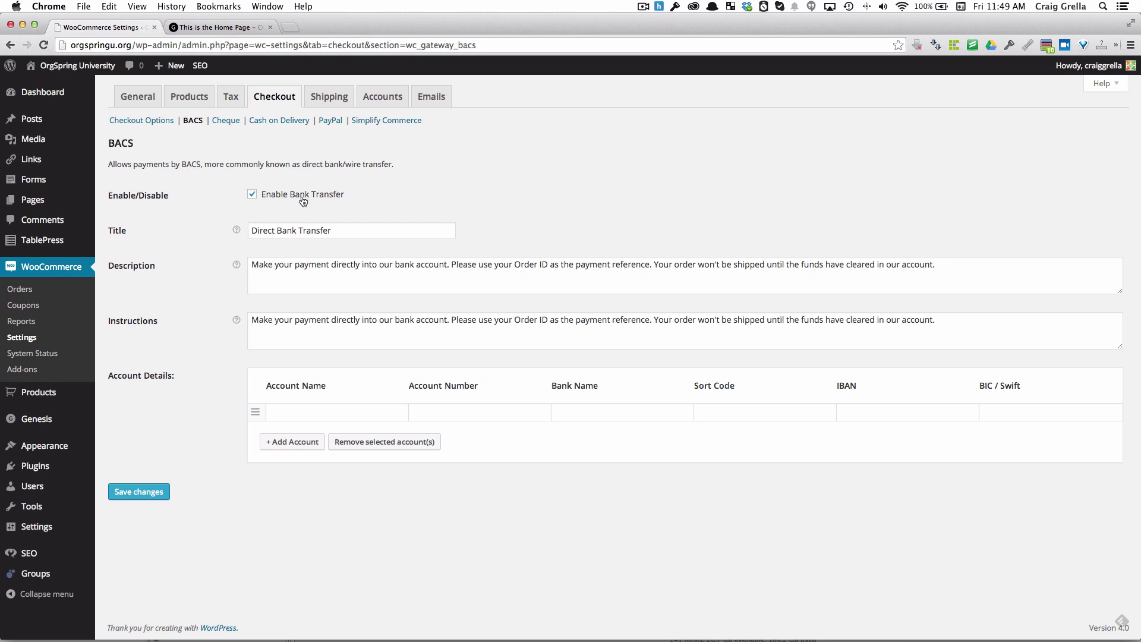
click(252, 194)
click(139, 492)
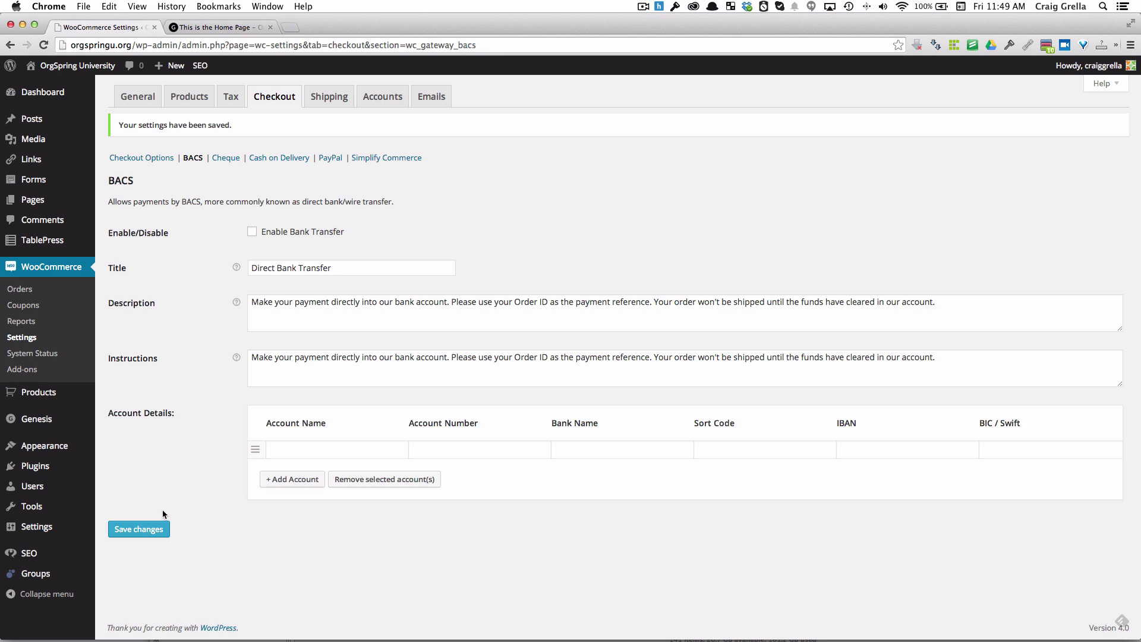
Step: Go to the Cheque gateway's settings and change its title to "Pay by Check"
click(224, 166)
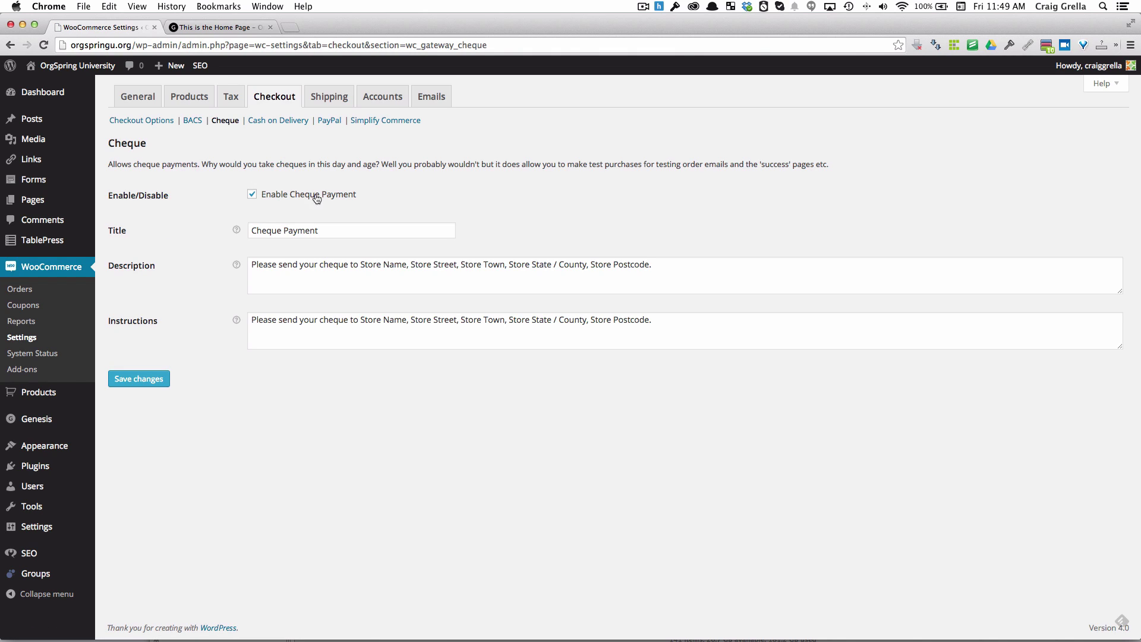
triple_click(288, 230)
text(Check)
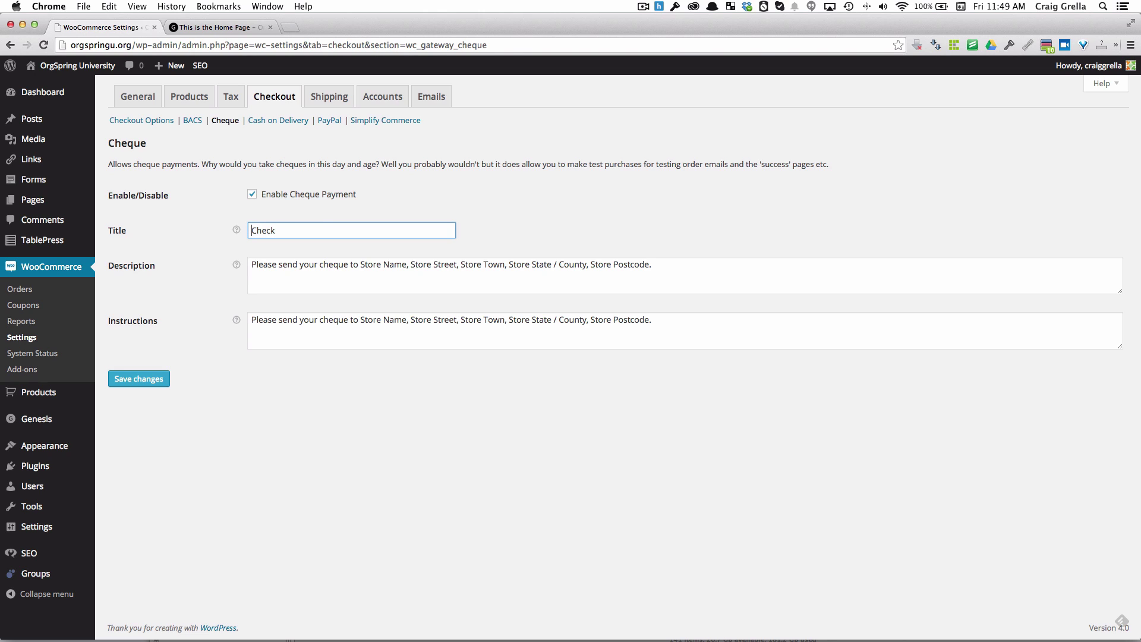
text(Pay by)
Step: Reword the Cheque description to ask customers to send their check to OrgSpring, including the store's postal address
double_click(330, 265)
text(check)
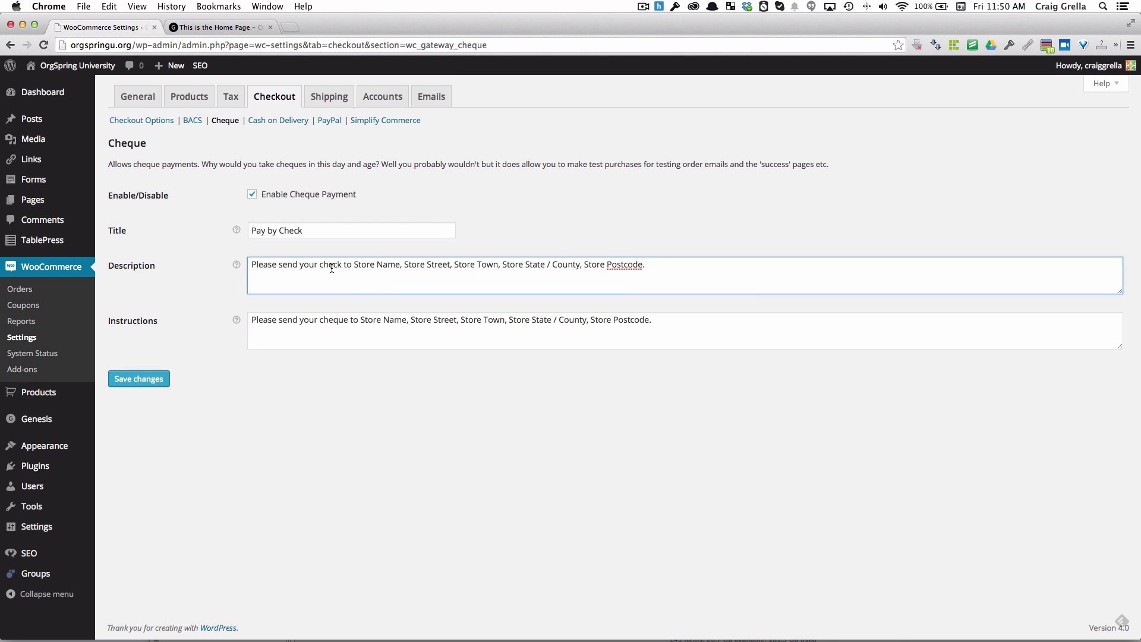
drag(355, 265, 740, 265)
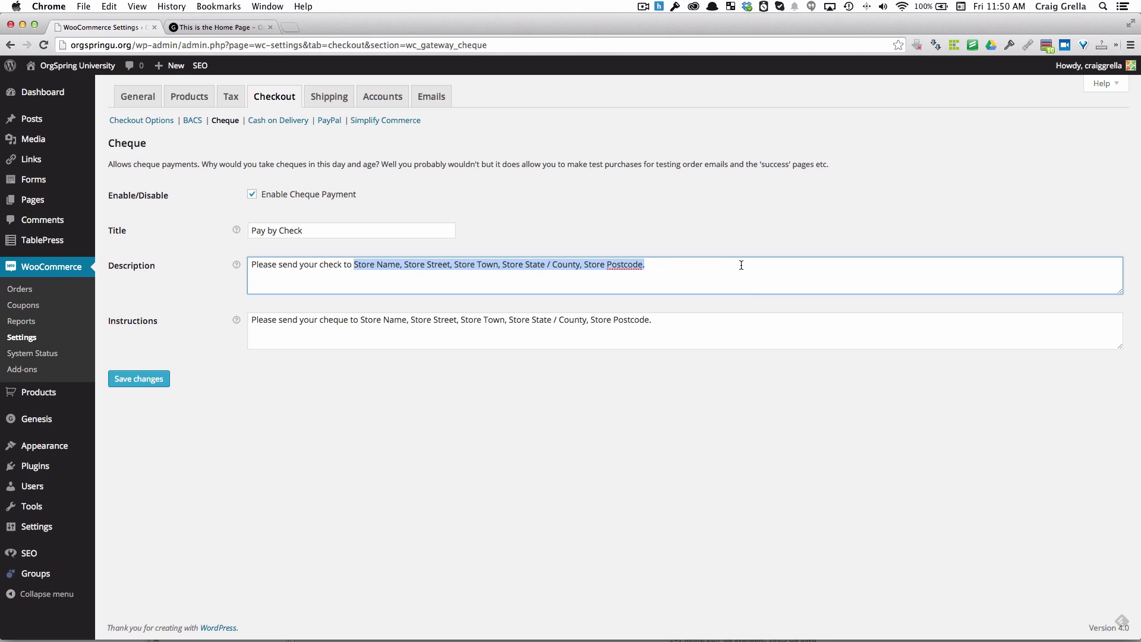
text(OrgSpring)
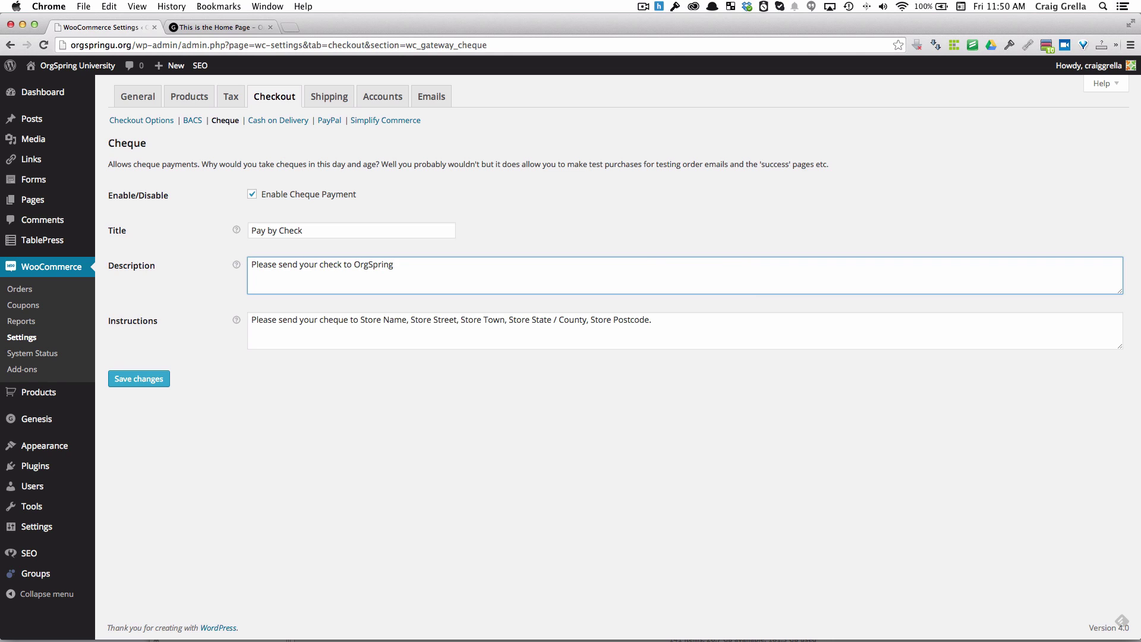
text( at 454 Meridian Dr., Pittsburgh, PA 15228)
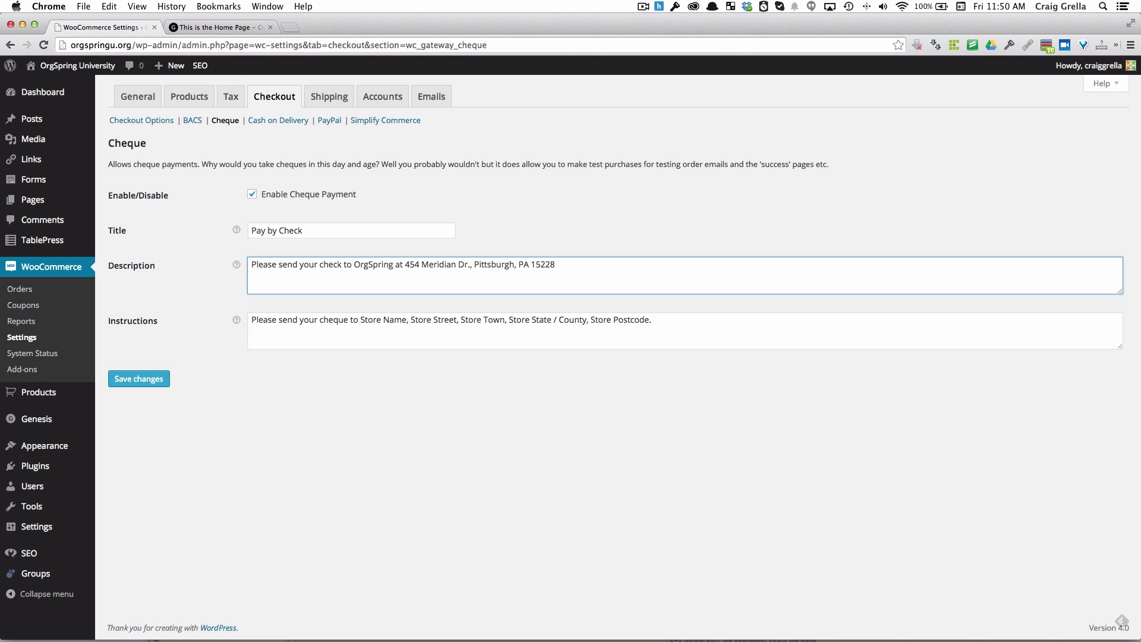
text(.)
Step: Replace the Cheque instructions with a copy of the description and save the gateway settings
key(super+a)
key(super+c)
key(Tab)
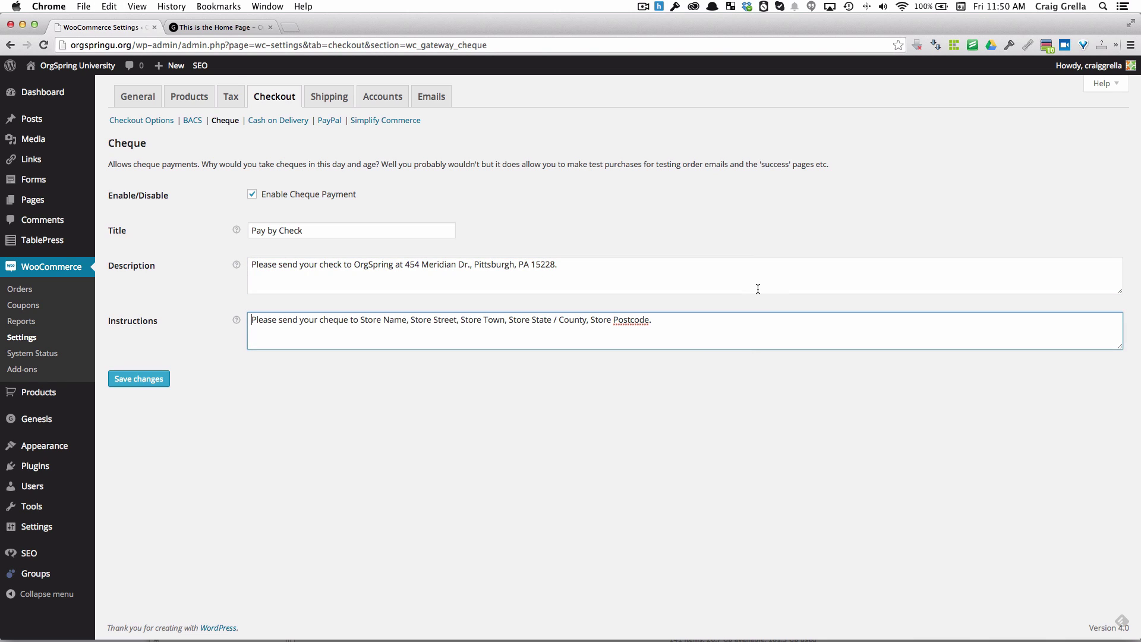
triple_click(702, 322)
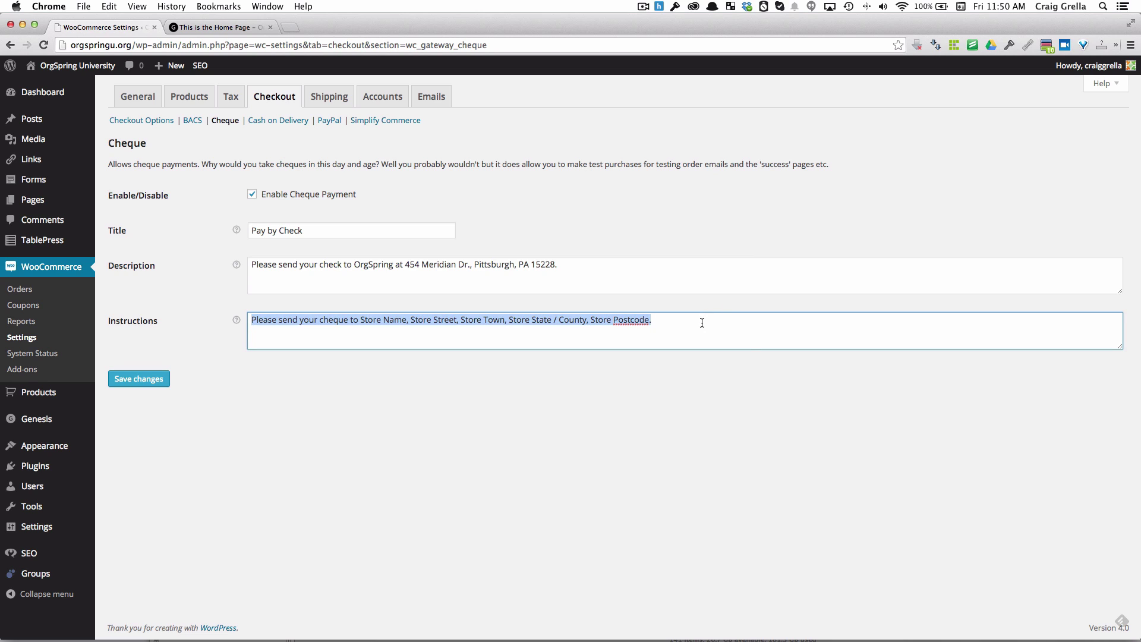
key(super+v)
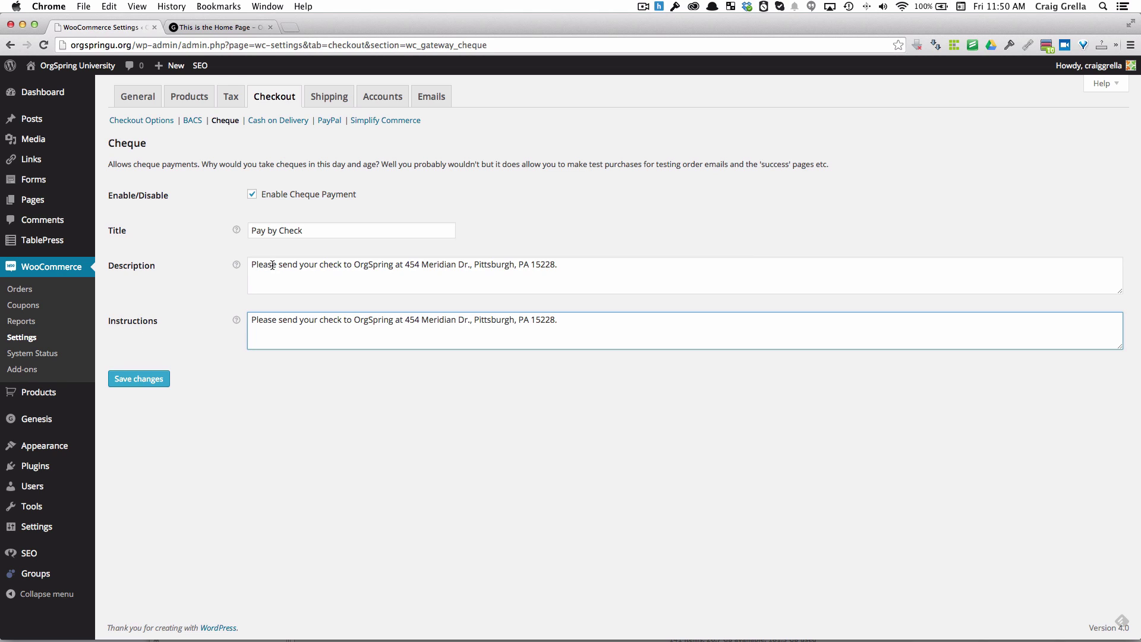
click(140, 379)
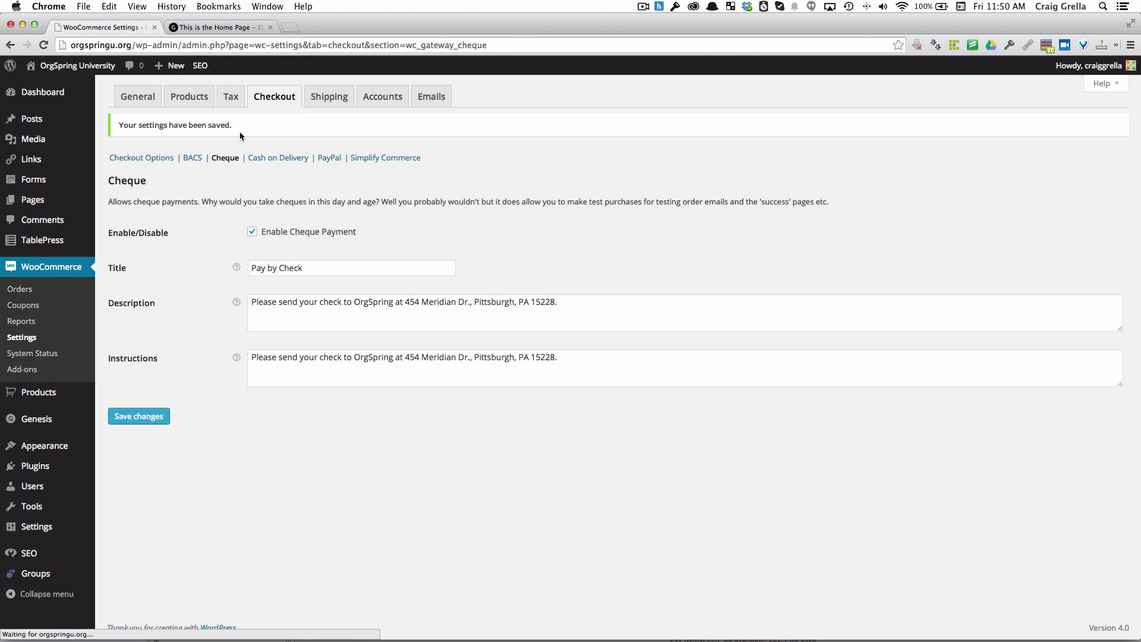
Step: Look at the Cash on Delivery gateway settings and the PayPal gateway settings, reading the full PayPal description
click(275, 159)
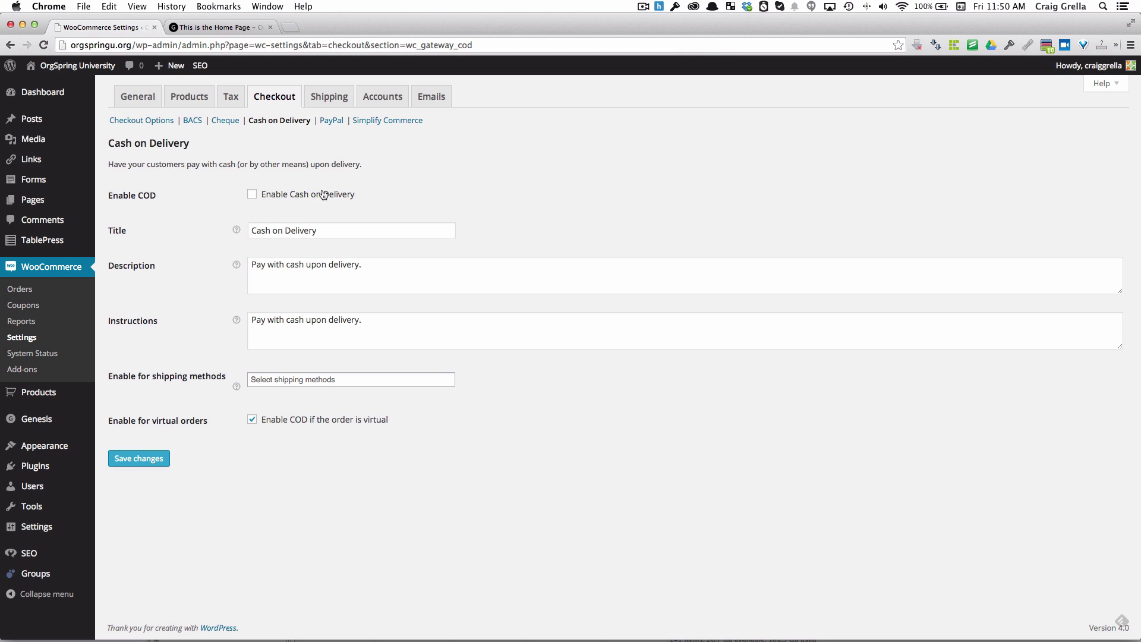
click(335, 122)
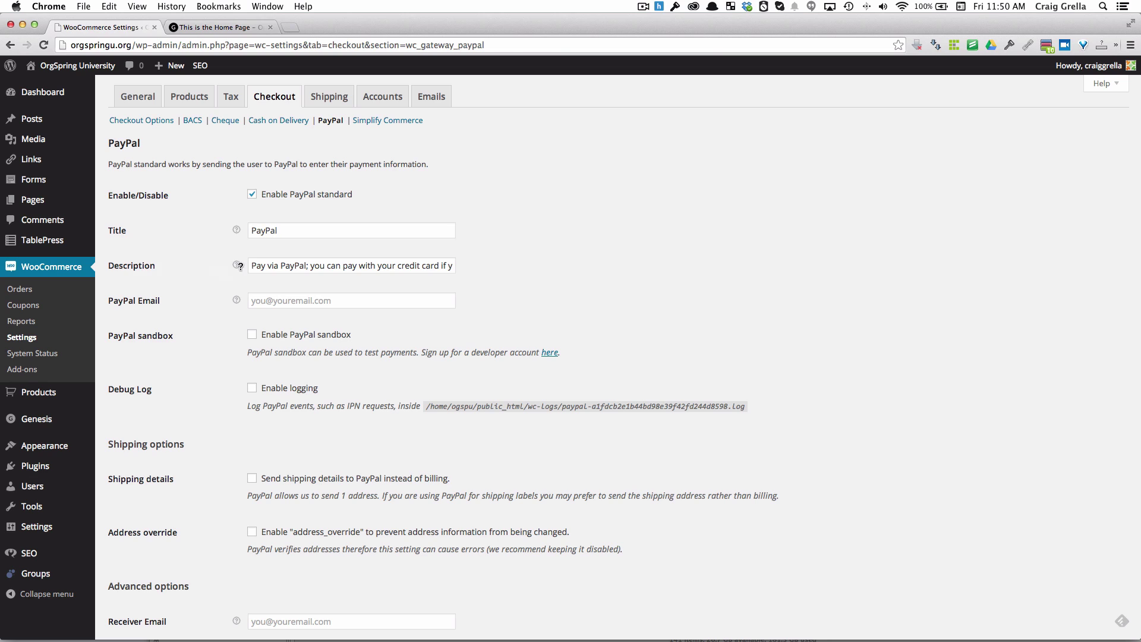
drag(310, 268, 463, 268)
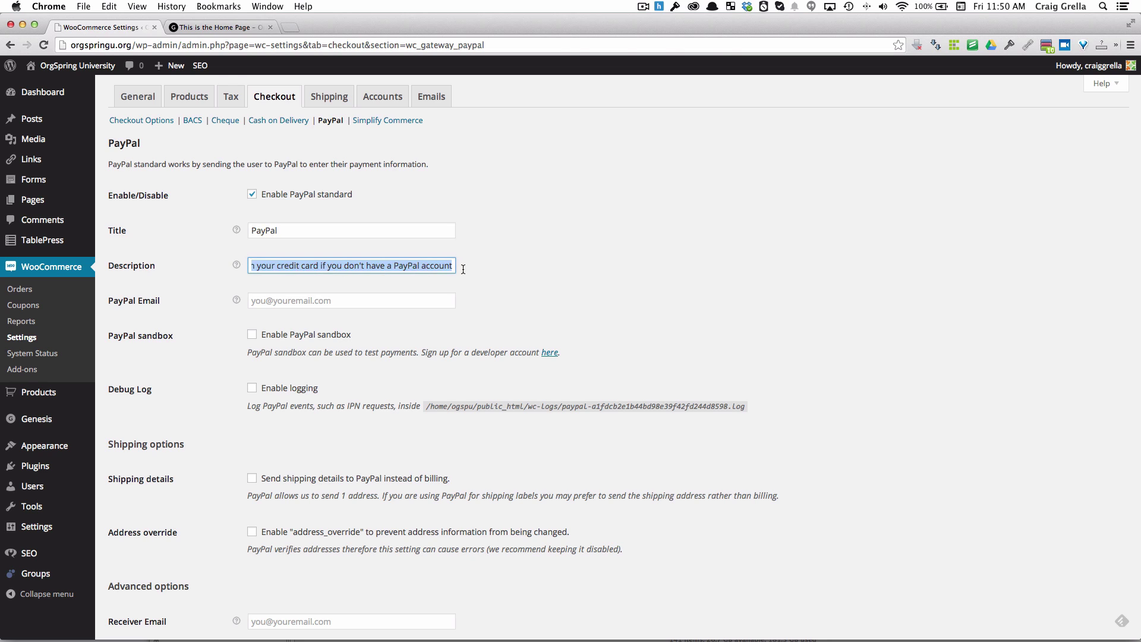
Step: Set the Invoice Prefix in the PayPal gateway's advanced options to "OS-"
click(275, 301)
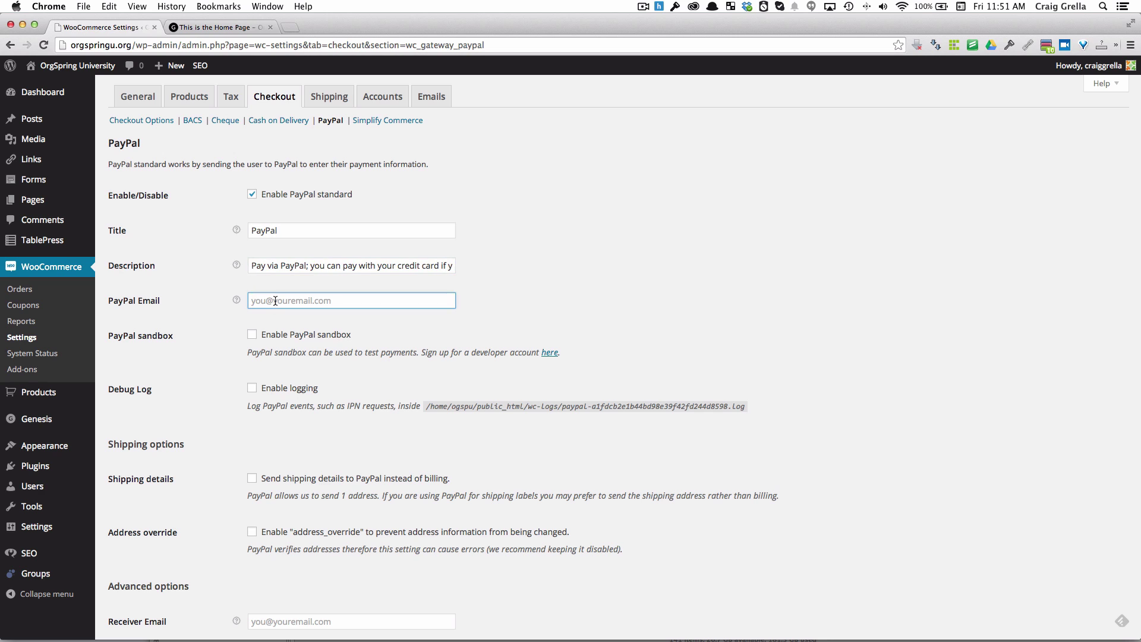
scroll(223, 407, down, 1)
scroll(223, 409, down, 3)
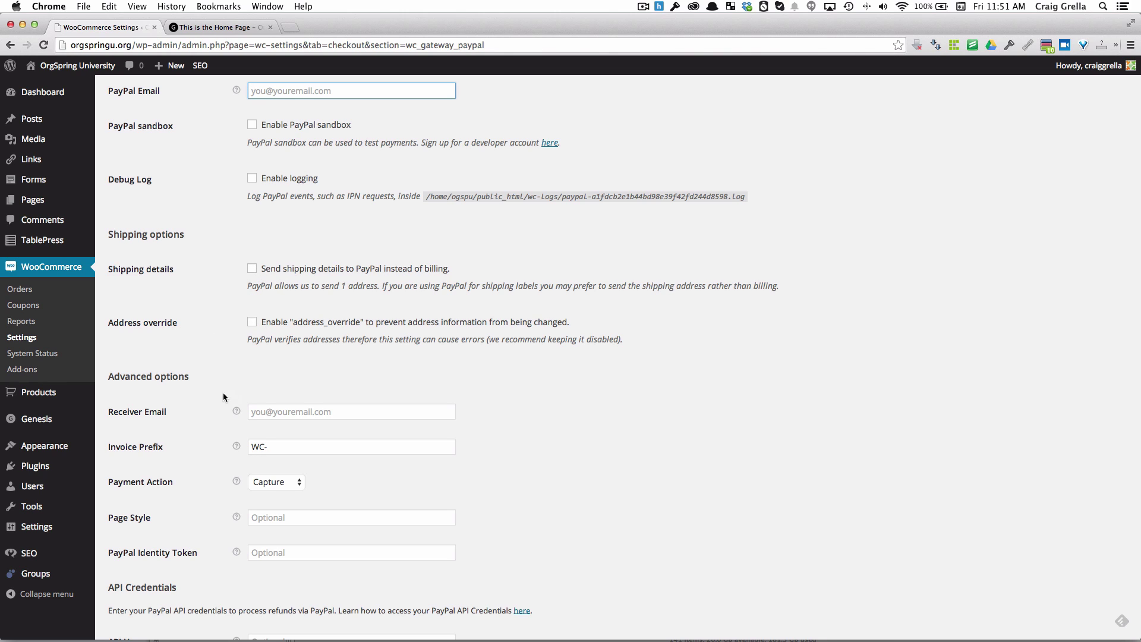
scroll(225, 393, down, 3)
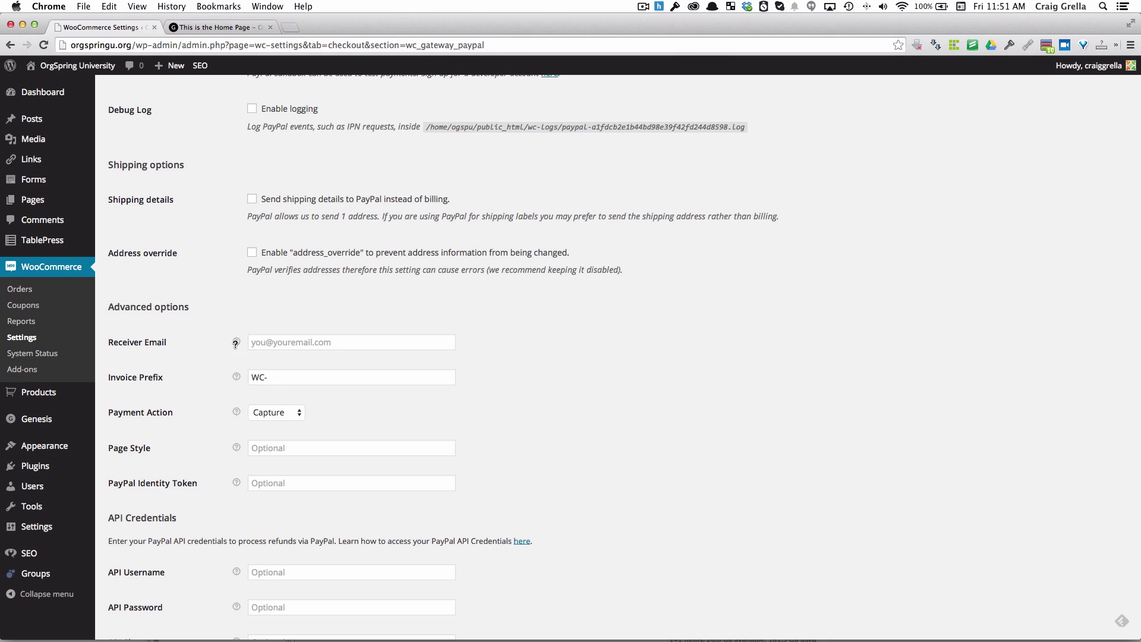
mouse_move(236, 342)
double_click(254, 377)
click(263, 378)
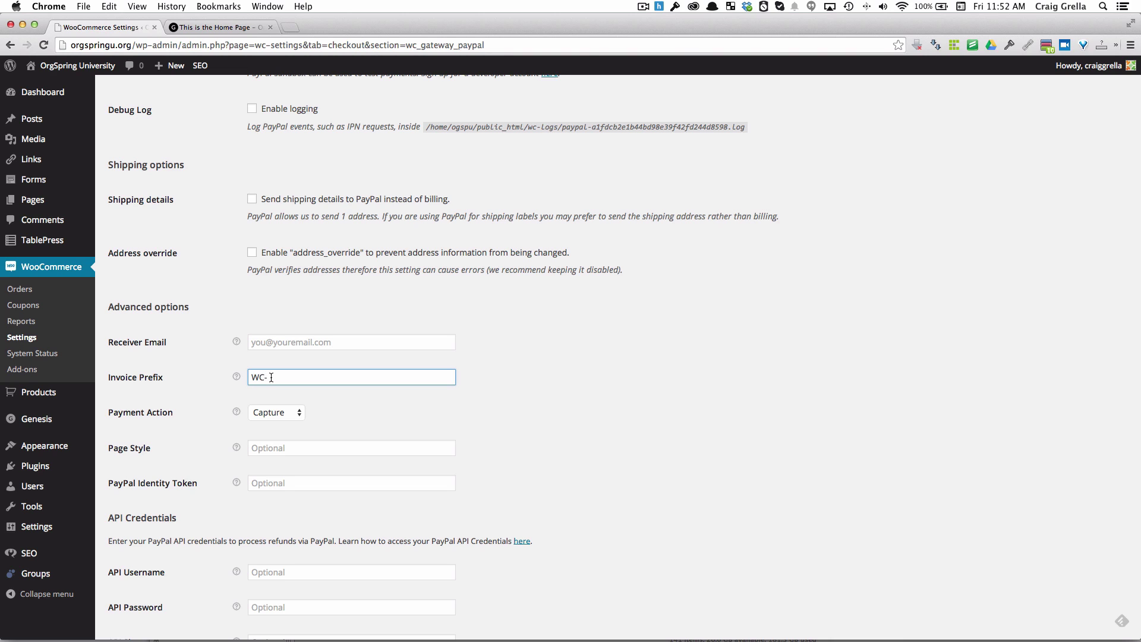
key(BackSpace)
key(BackSpace)
key(BackSpace)
text(OS)
Step: Check the Payment Action choices, keep Capture, and save the PayPal gateway settings
click(292, 412)
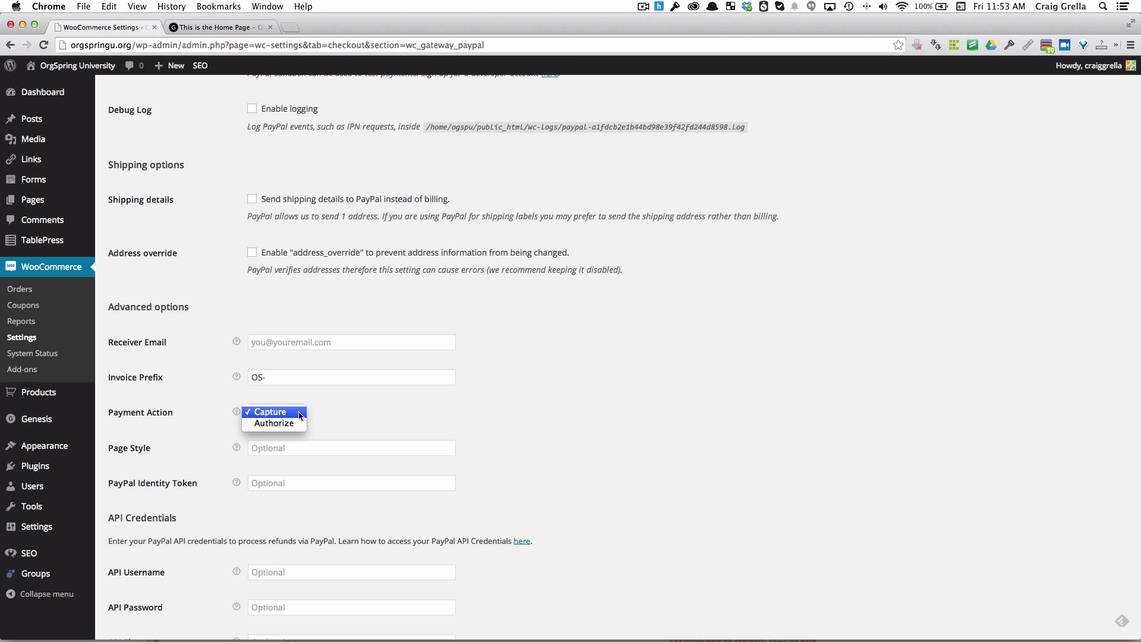
click(336, 415)
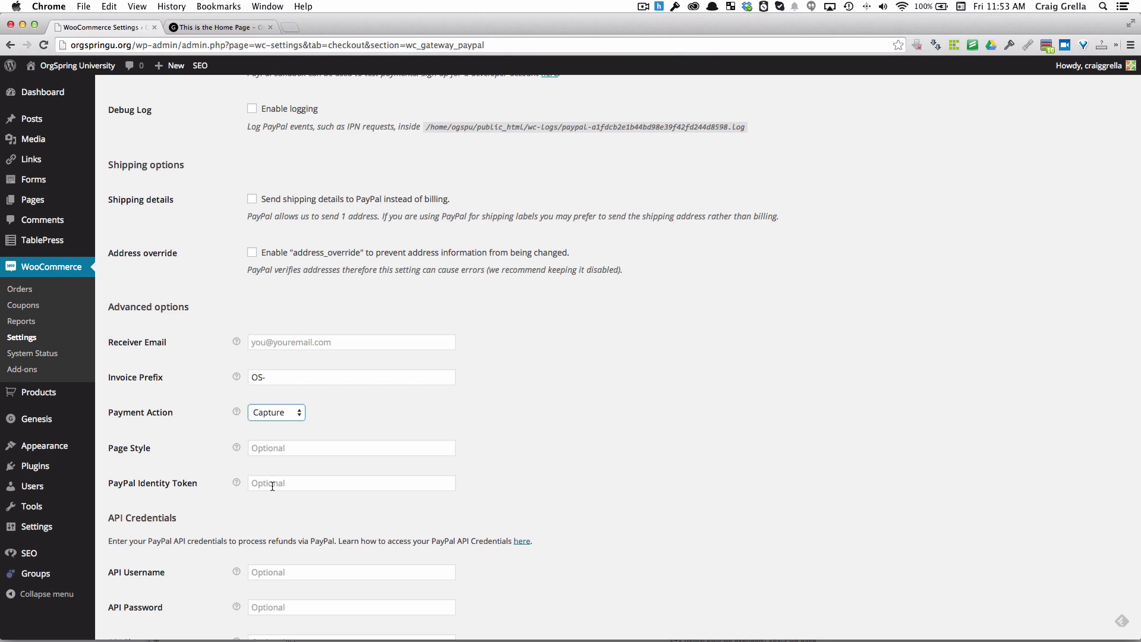
scroll(264, 490, down, 4)
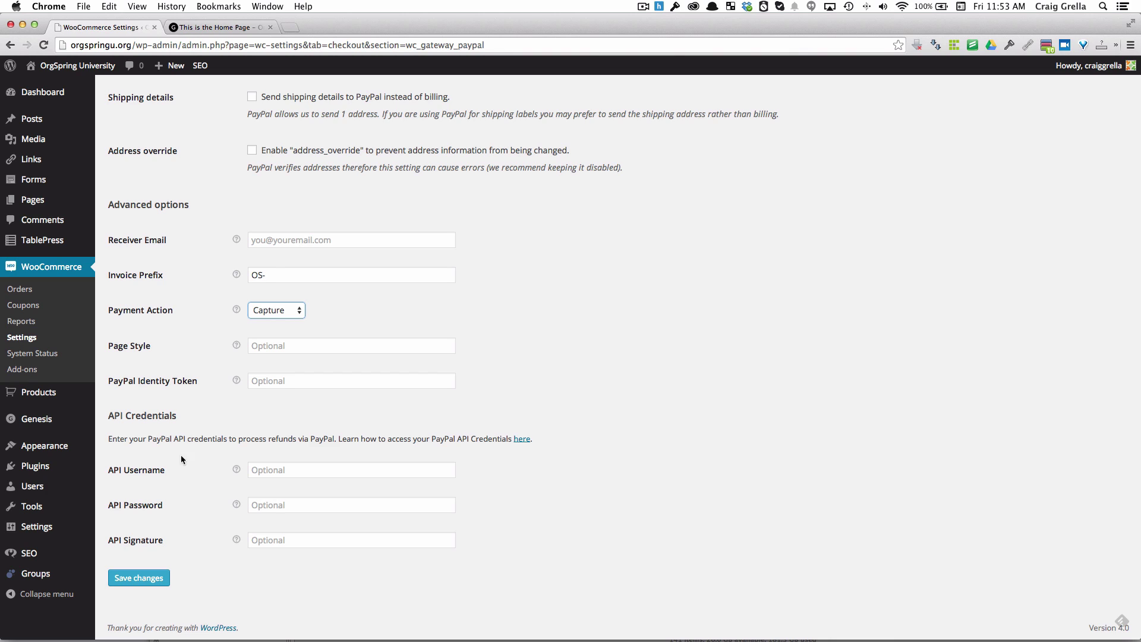
click(141, 579)
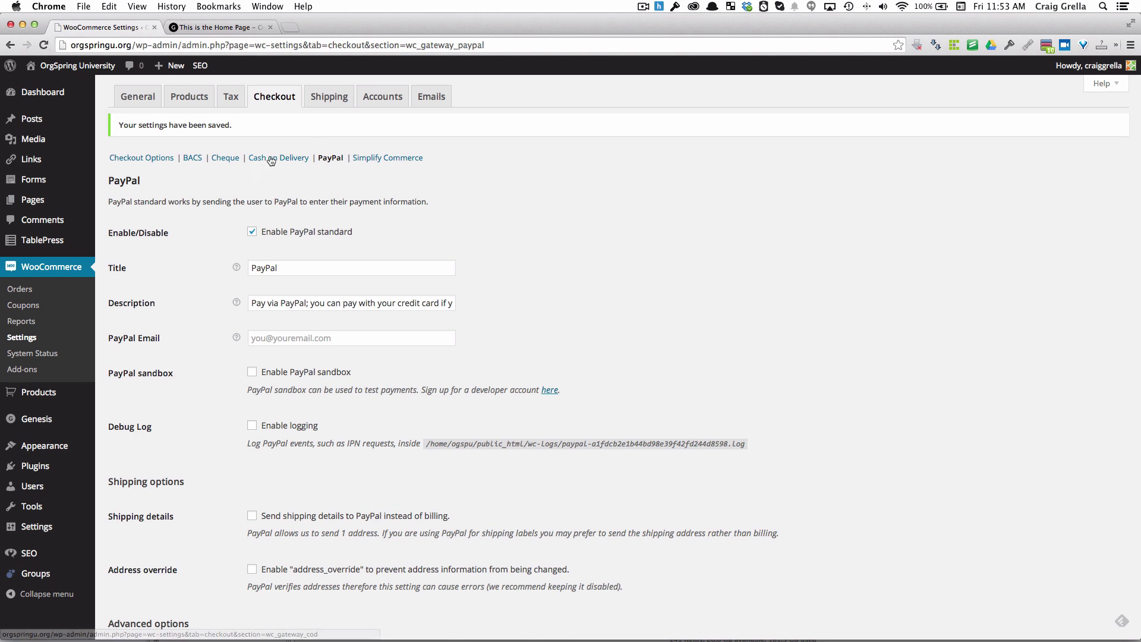
Step: Look at the Simplify Commerce gateway settings and check the gateway statuses in the checkout options
click(372, 165)
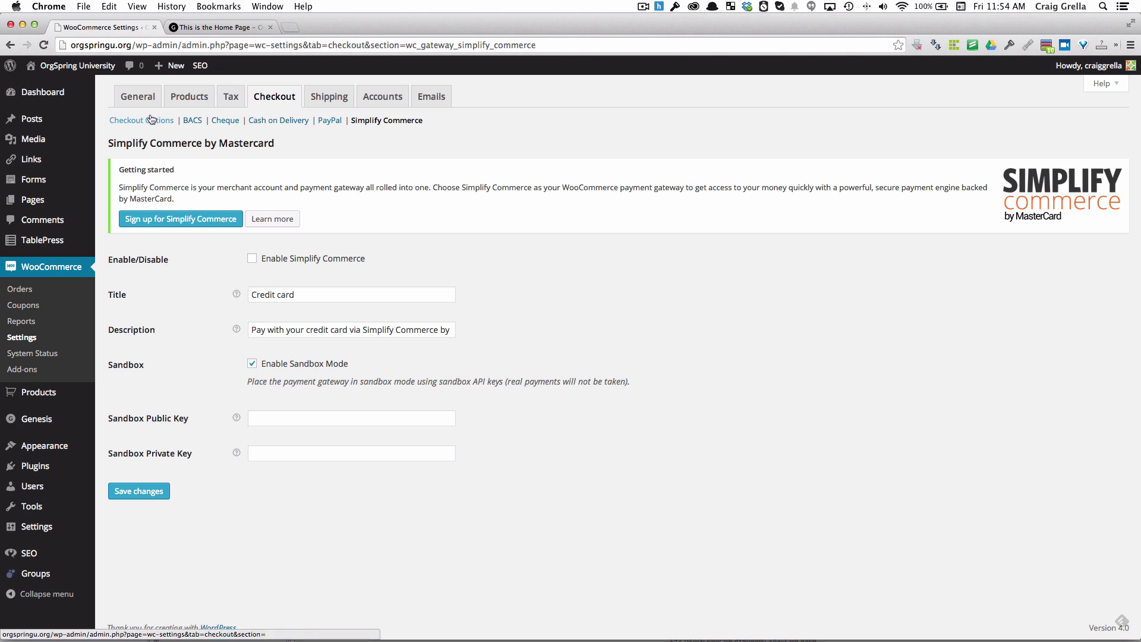
click(275, 100)
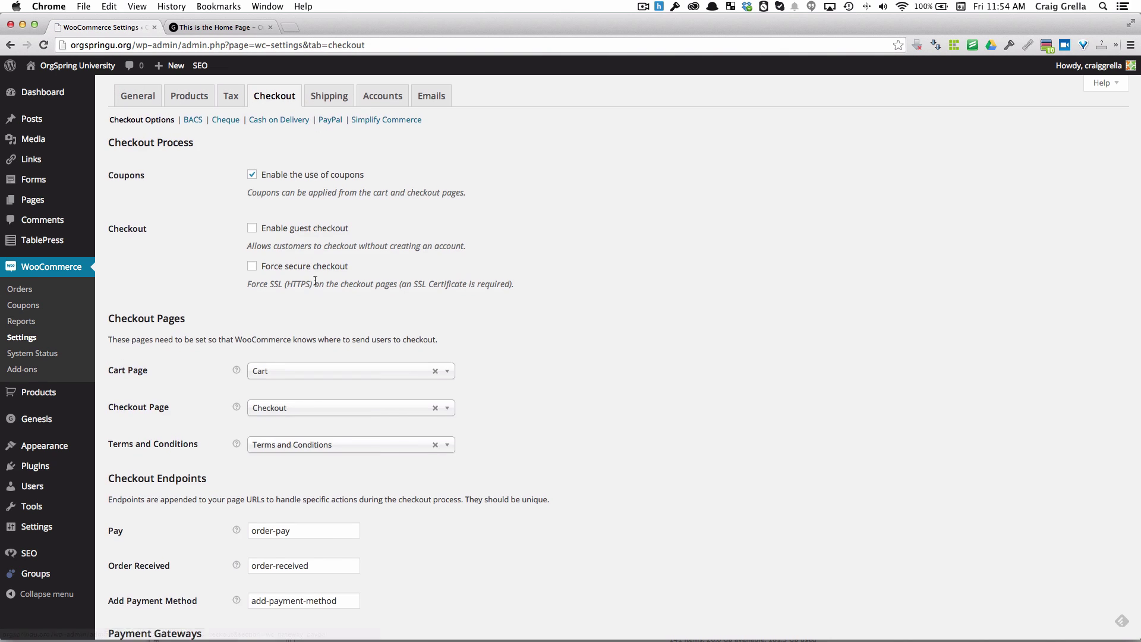
scroll(350, 209, down, 5)
mouse_move(809, 461)
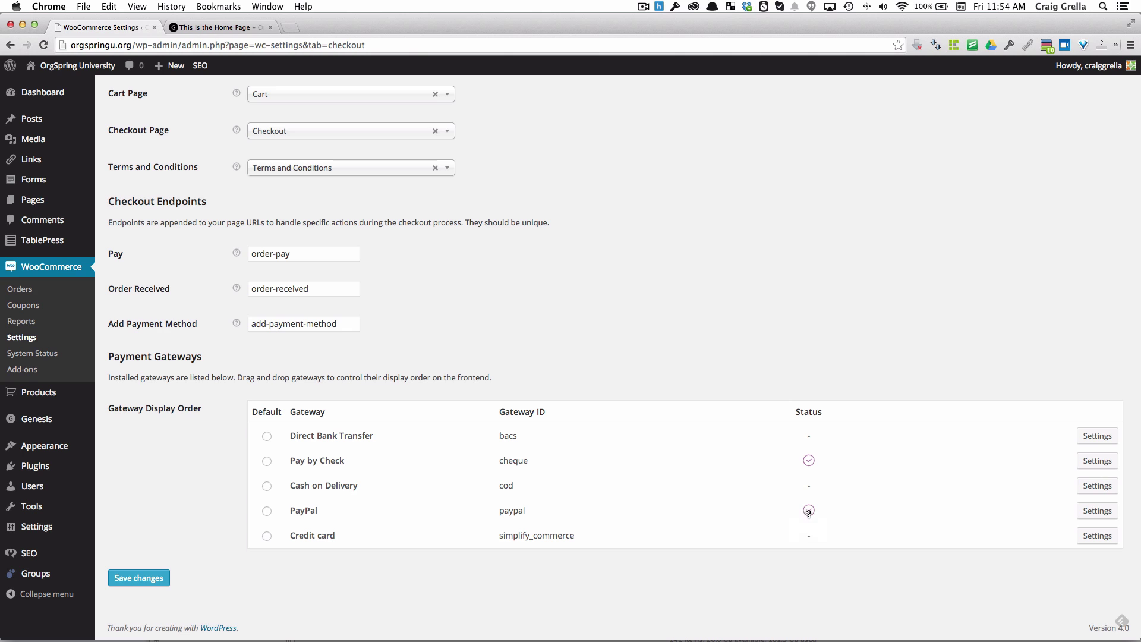
scroll(809, 512, up, 5)
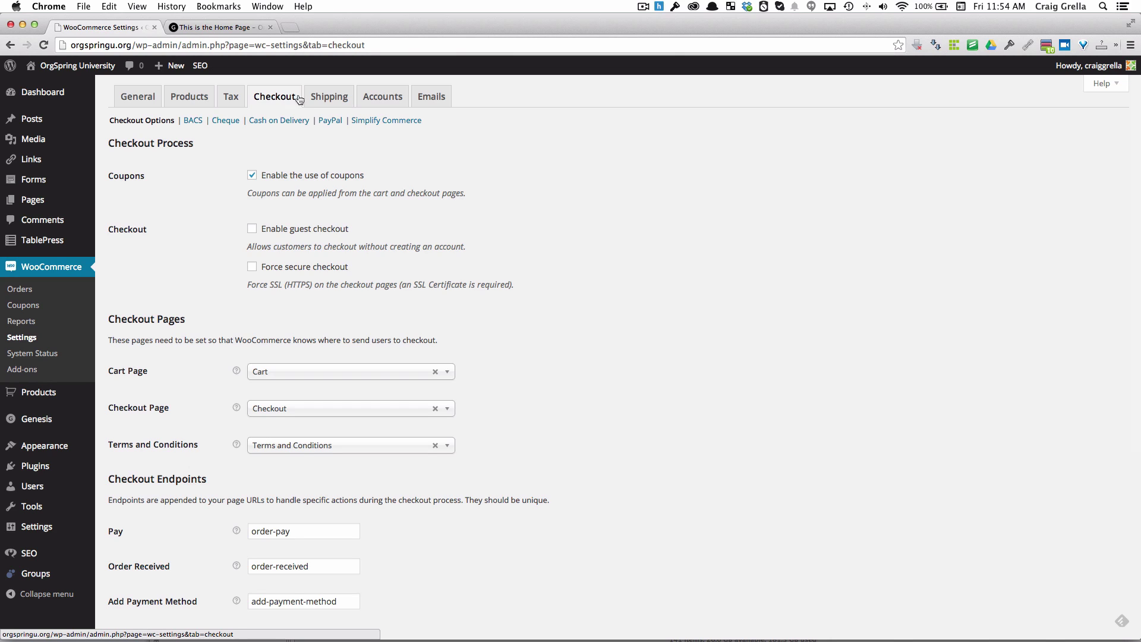
Step: Disable shipping and the cart page shipping calculator in the shipping options, and save the changes
click(336, 102)
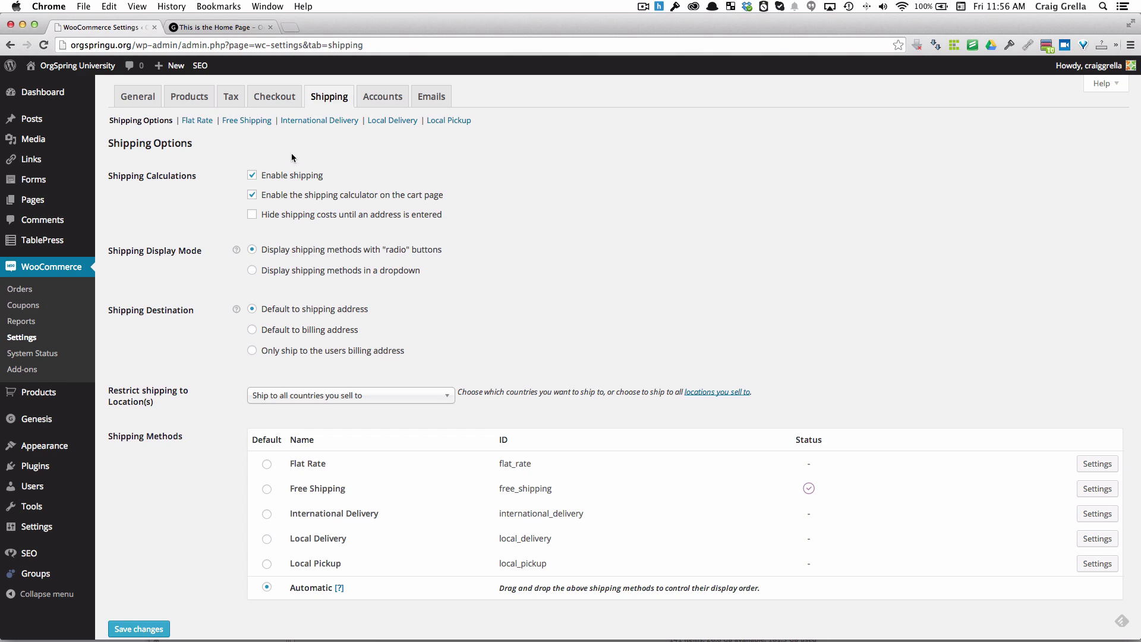
click(252, 176)
click(252, 197)
scroll(205, 294, down, 1)
click(147, 580)
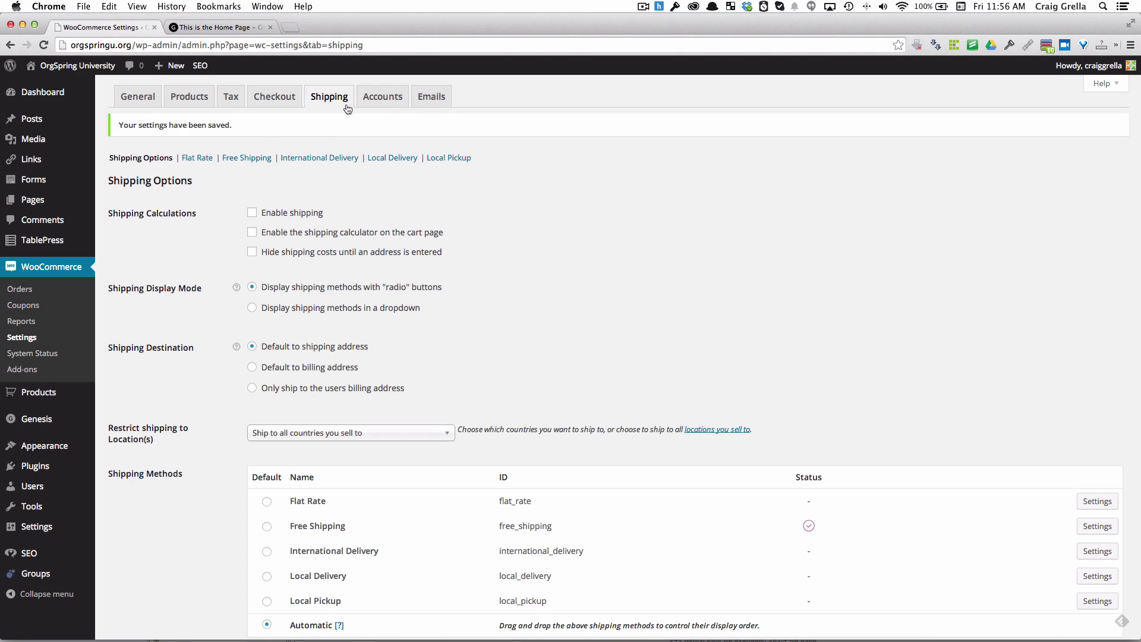
Step: Review the account settings, including the choices for the My Account Page, and save them with My Account selected
click(385, 99)
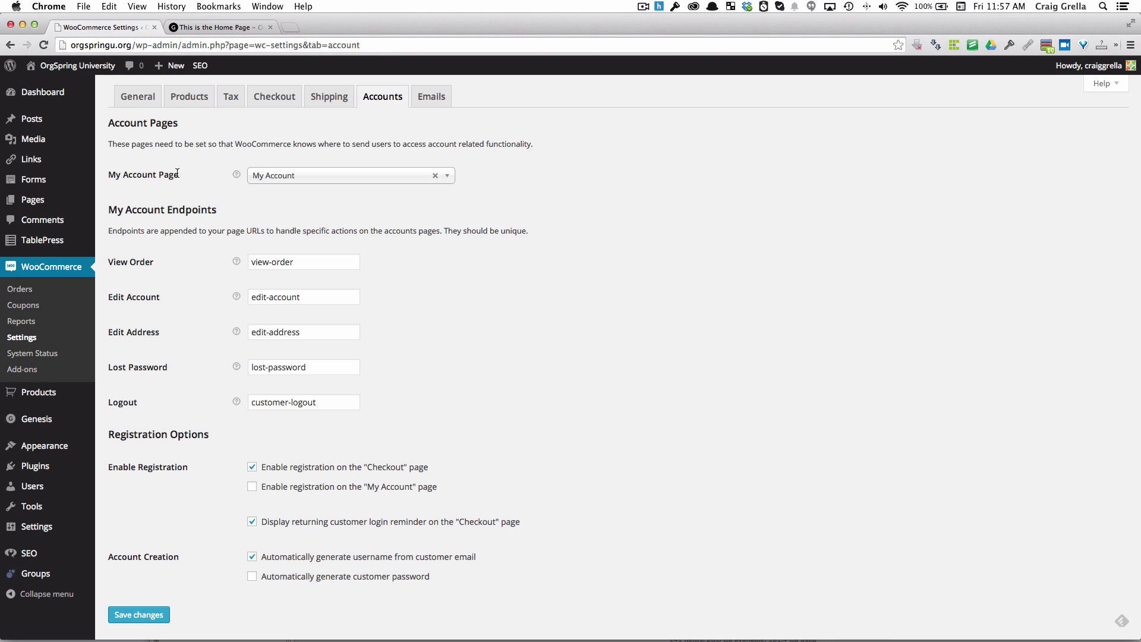
click(296, 176)
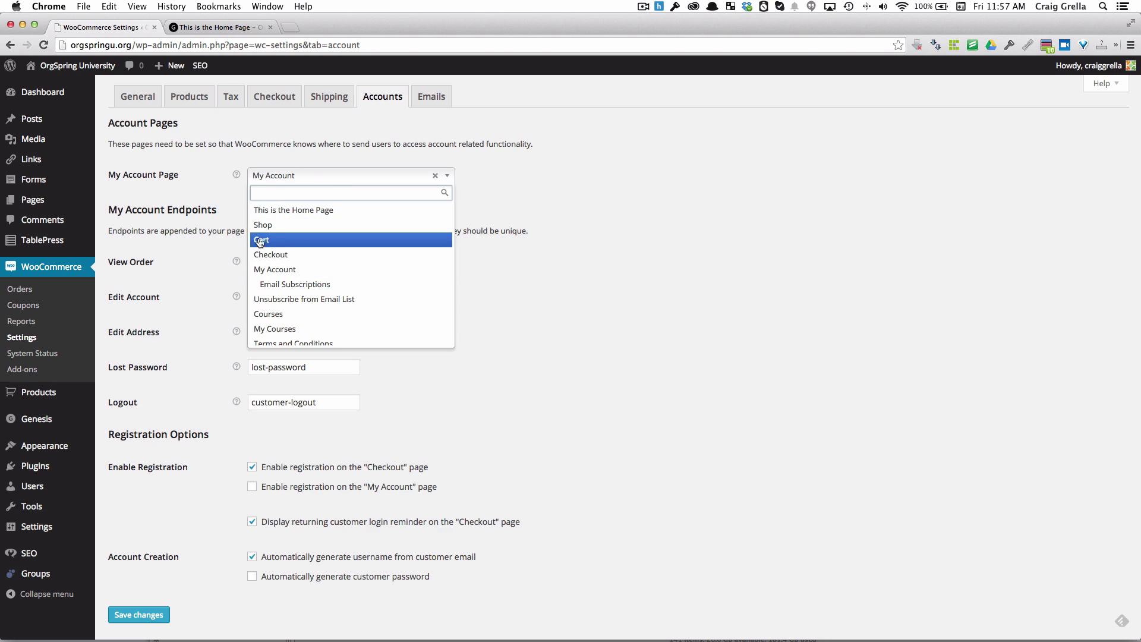
click(279, 156)
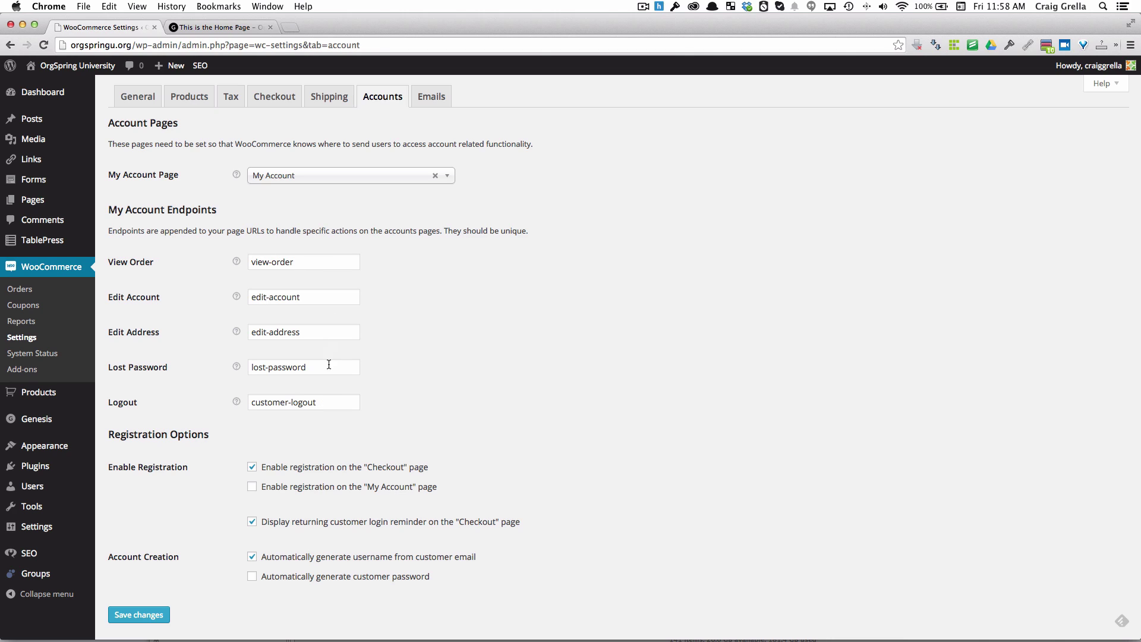
scroll(280, 439, down, 2)
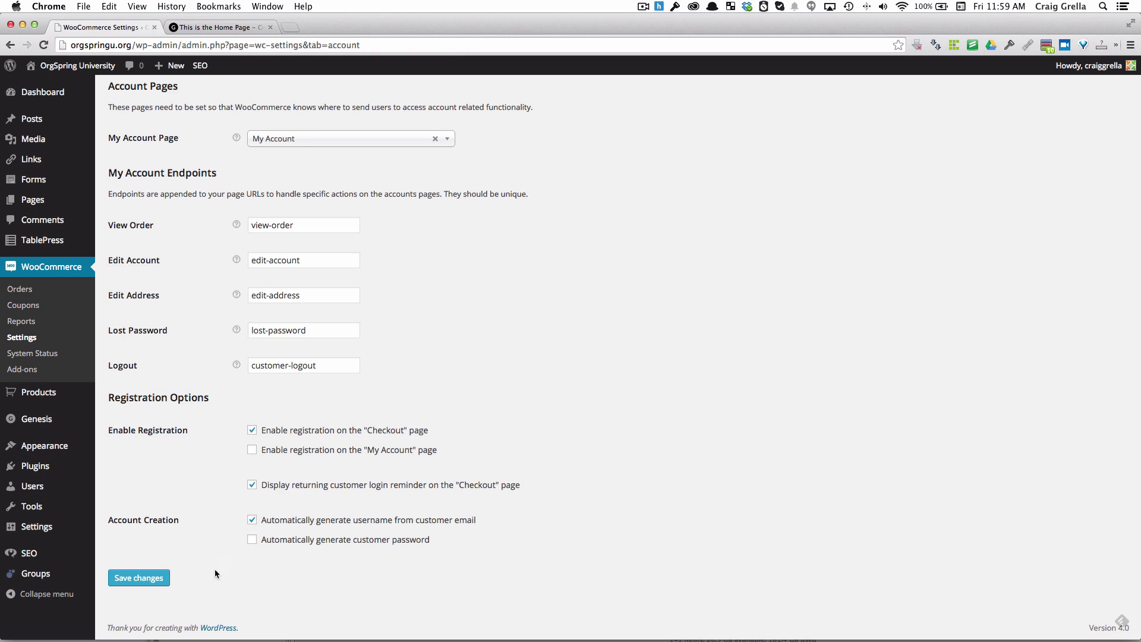
click(156, 579)
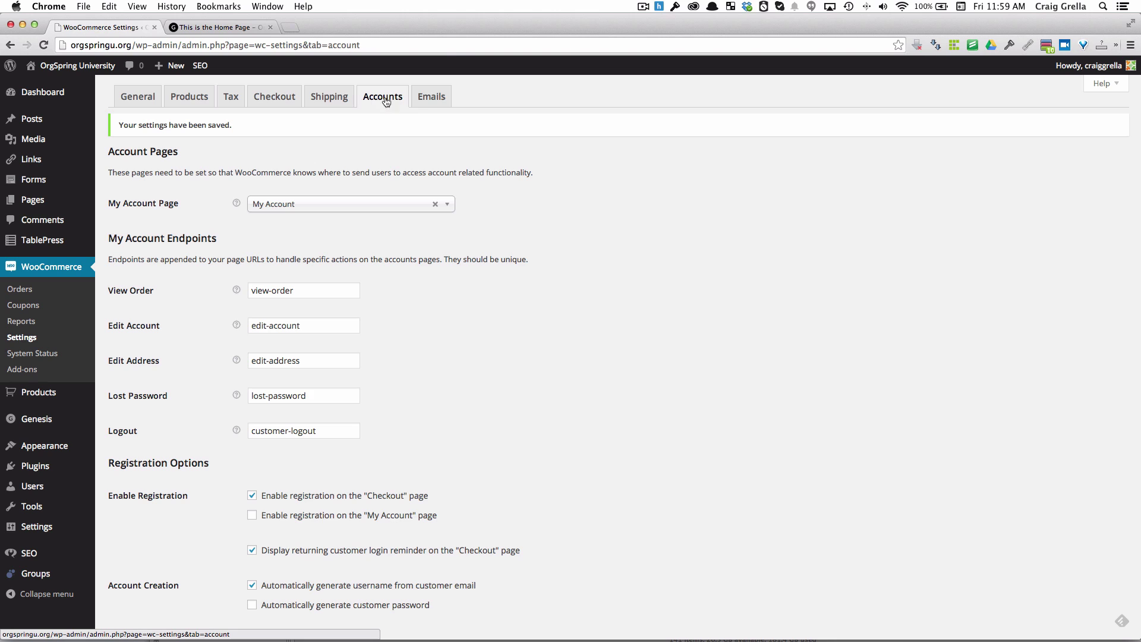
Step: Go to the email settings, dismiss the Salesforce session window, and review the sender name and address fields
click(432, 101)
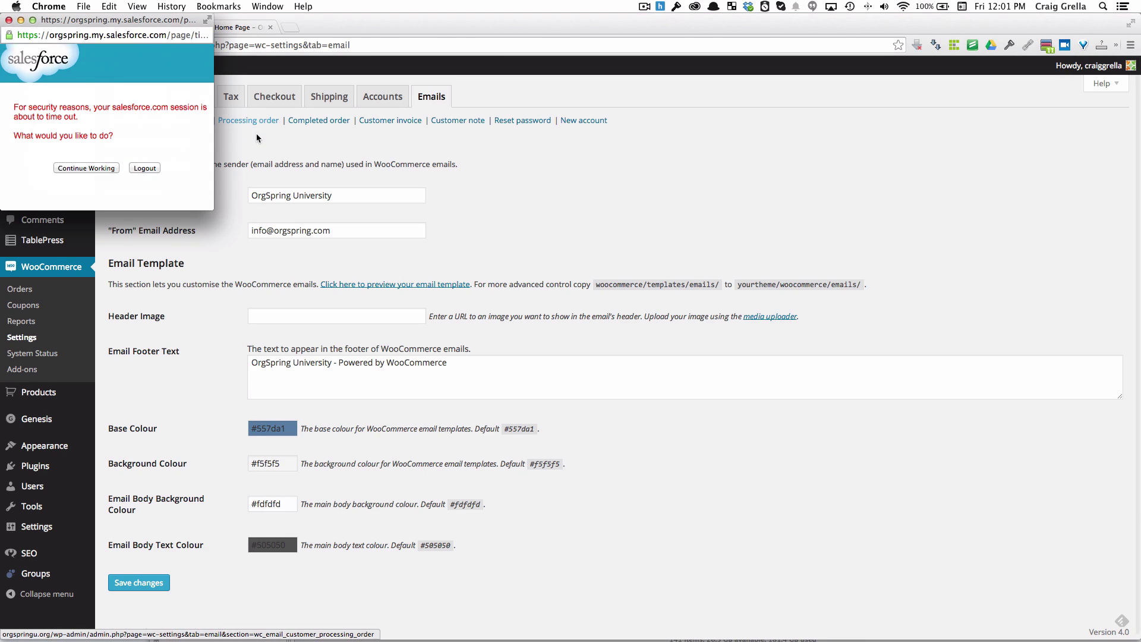
click(9, 20)
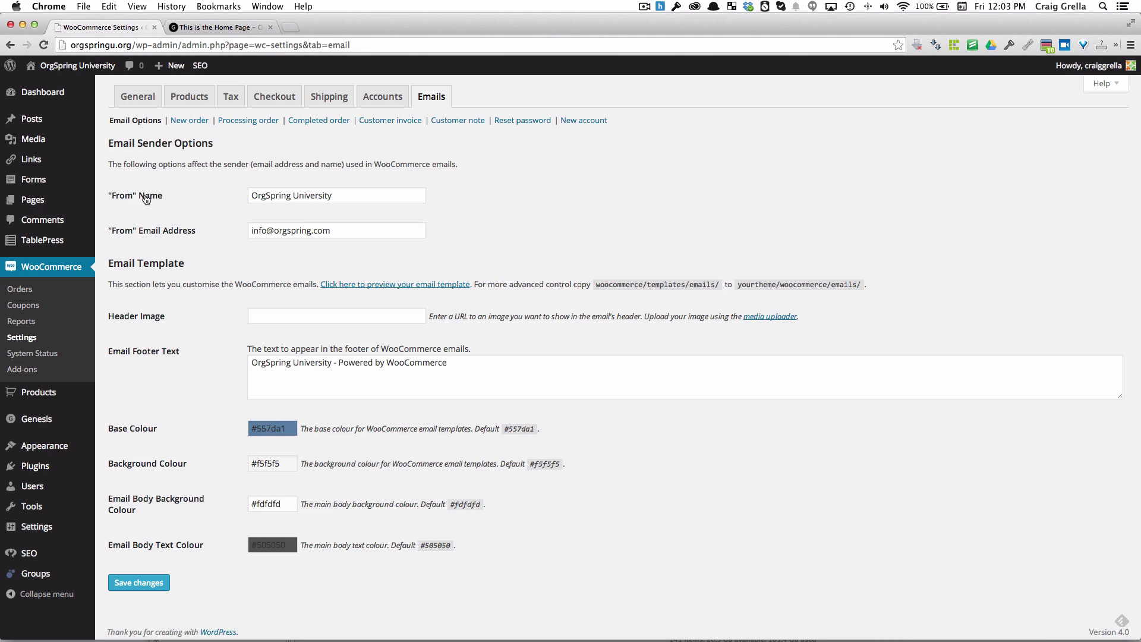
click(337, 197)
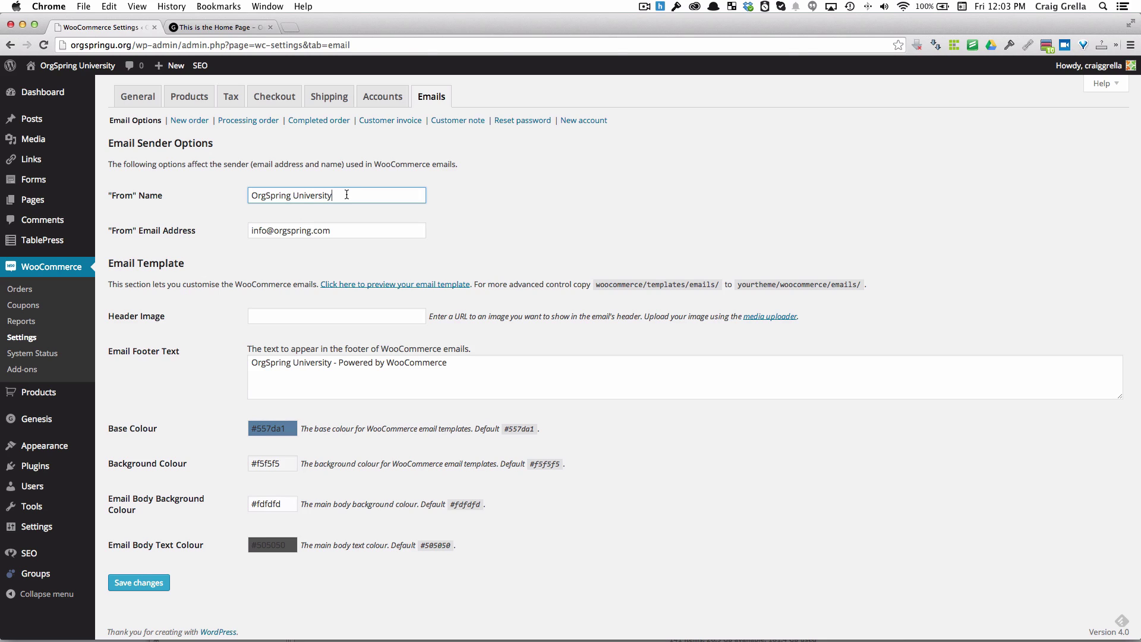
click(258, 232)
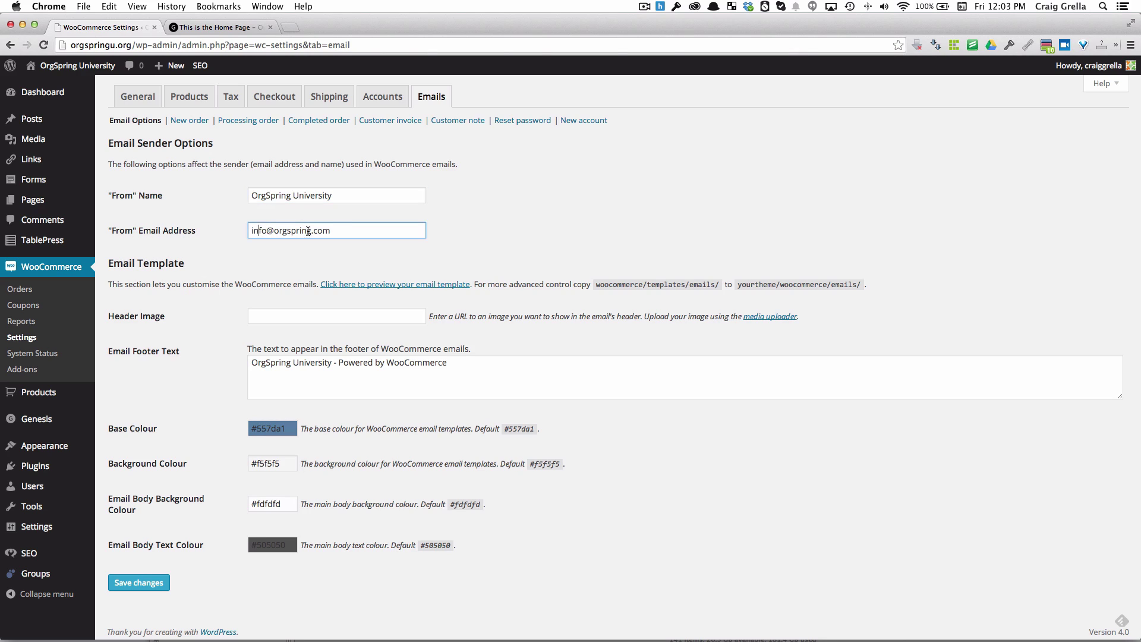
click(341, 231)
click(227, 222)
click(227, 223)
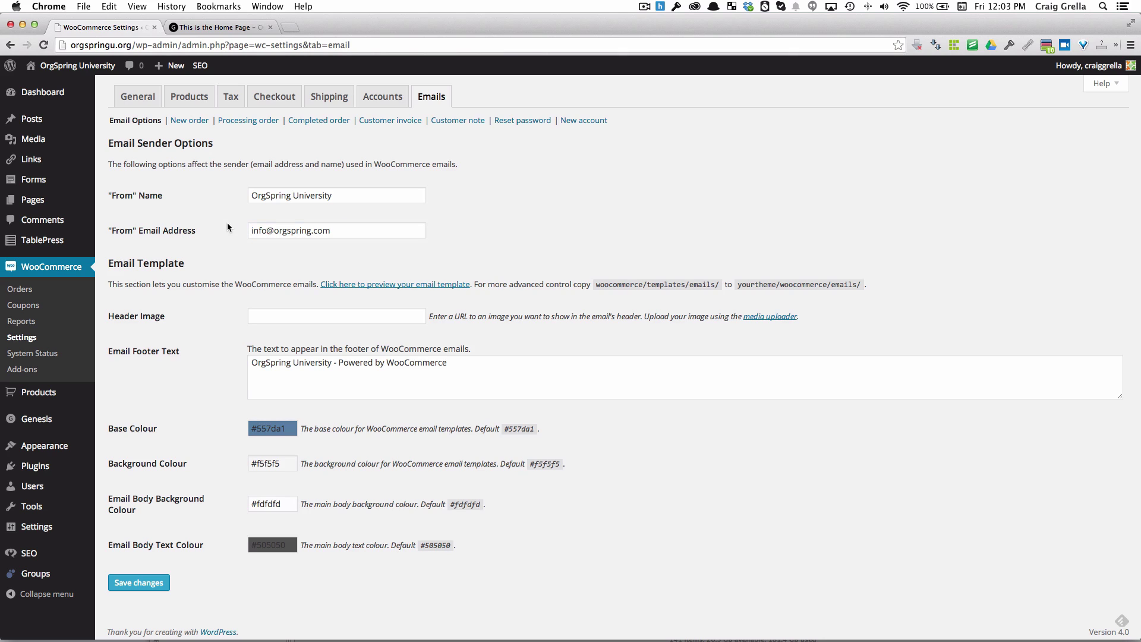
click(334, 285)
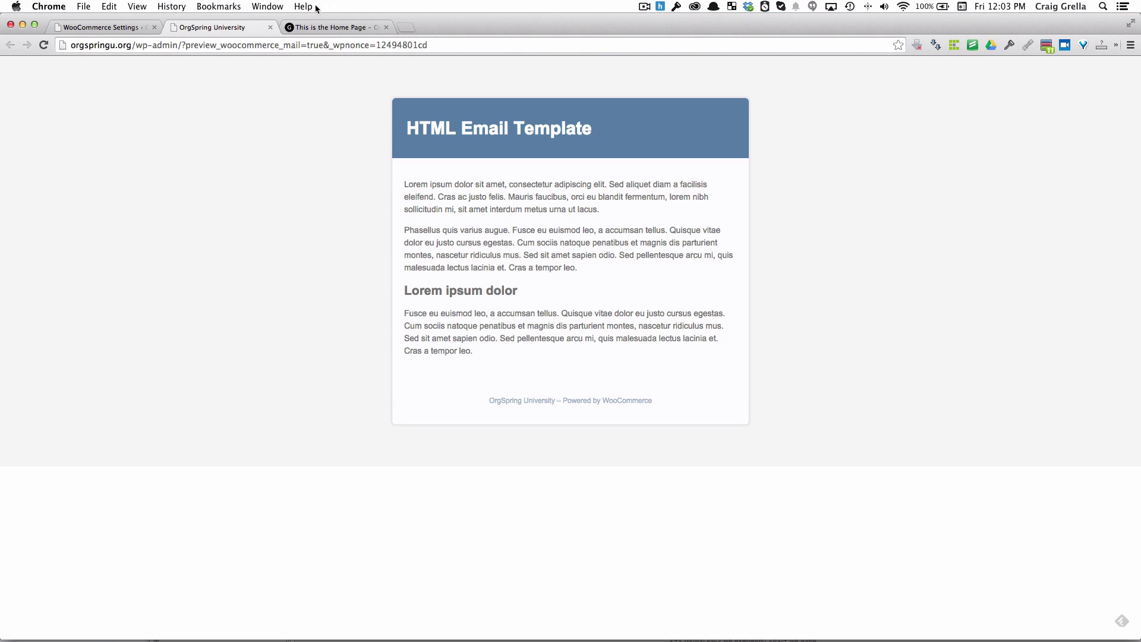
click(271, 27)
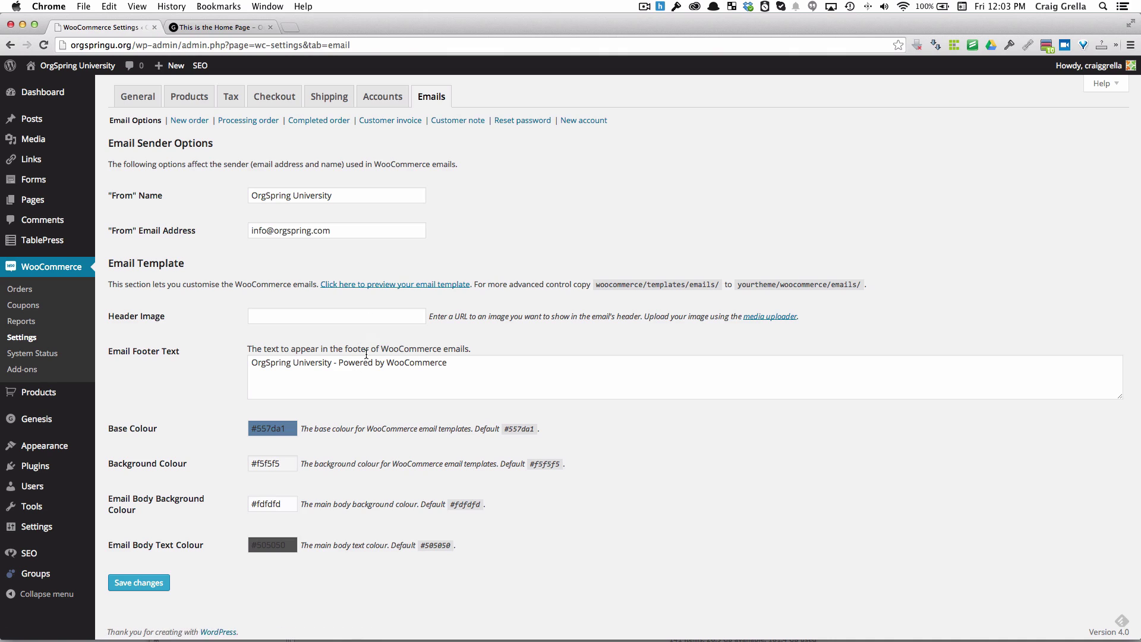
click(349, 372)
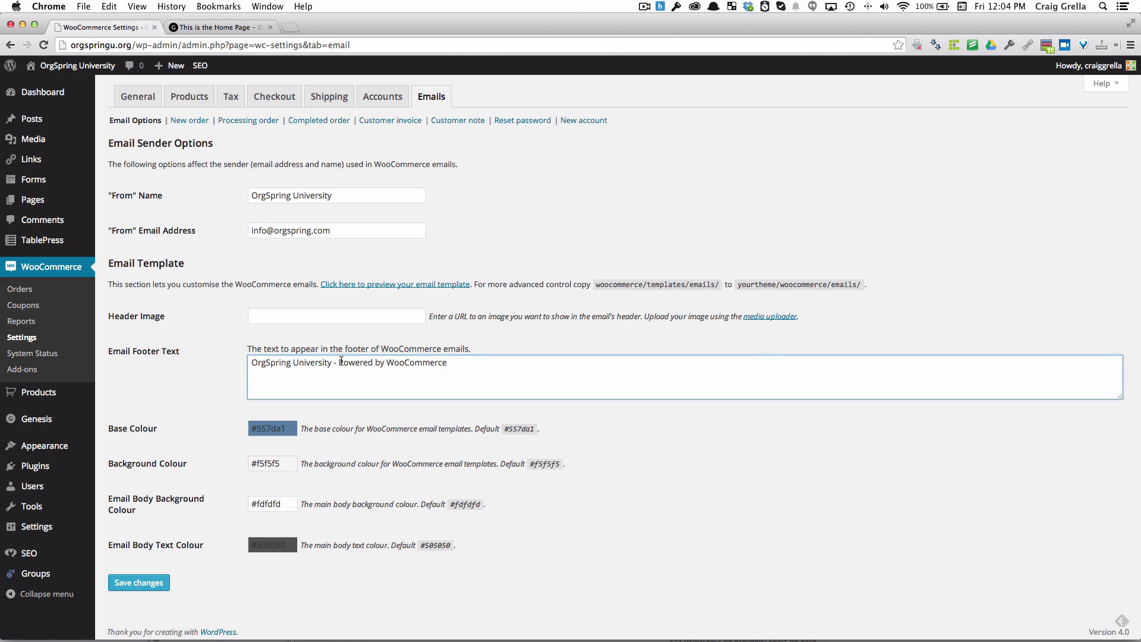
drag(339, 362, 479, 374)
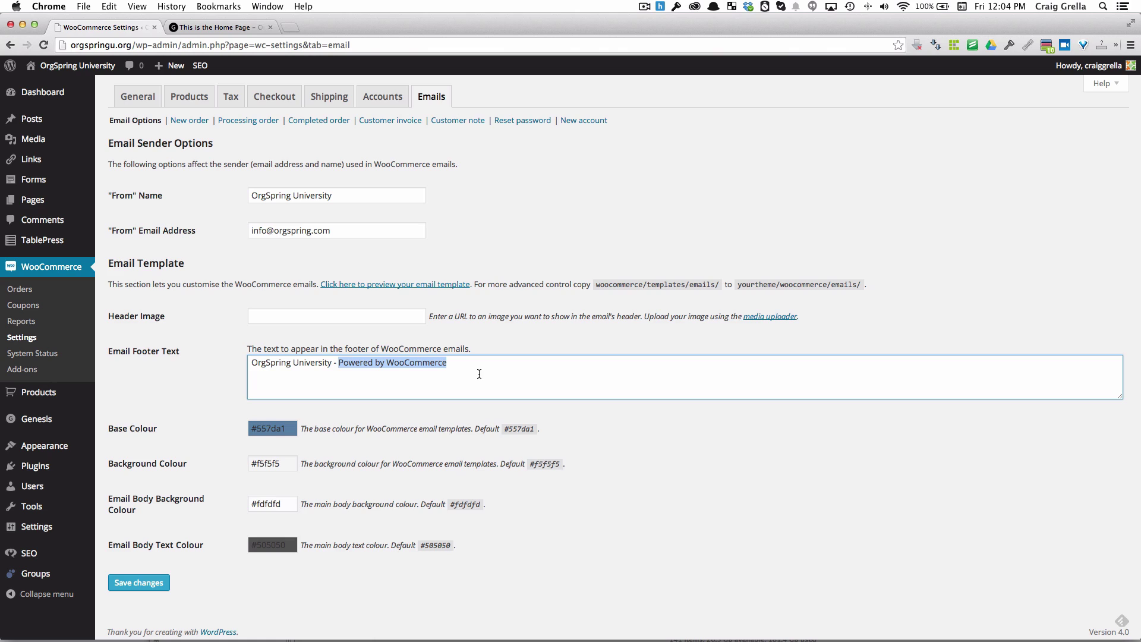
text(www.OrgSpringU)
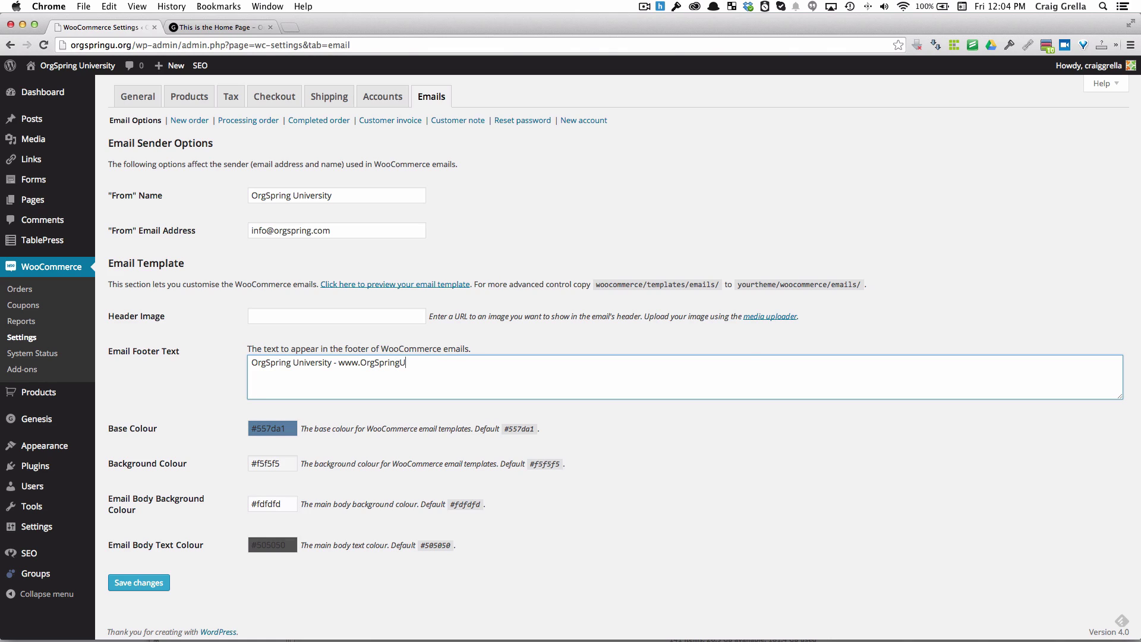
text(.org)
click(137, 590)
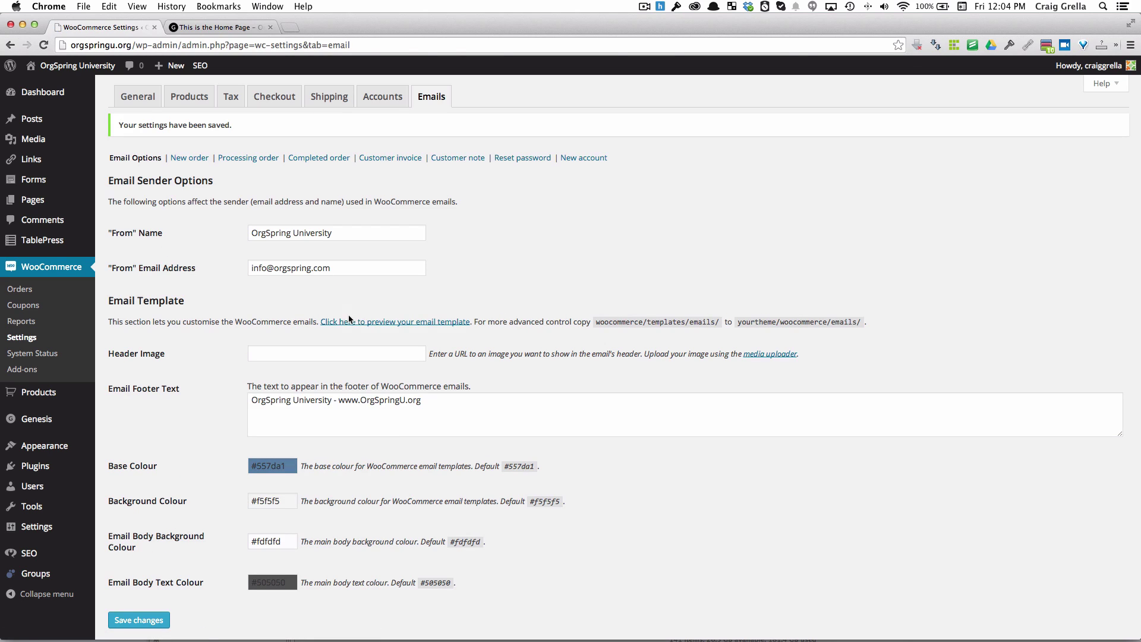
Step: Preview the email template again to check the saved footer text and the header area
click(349, 321)
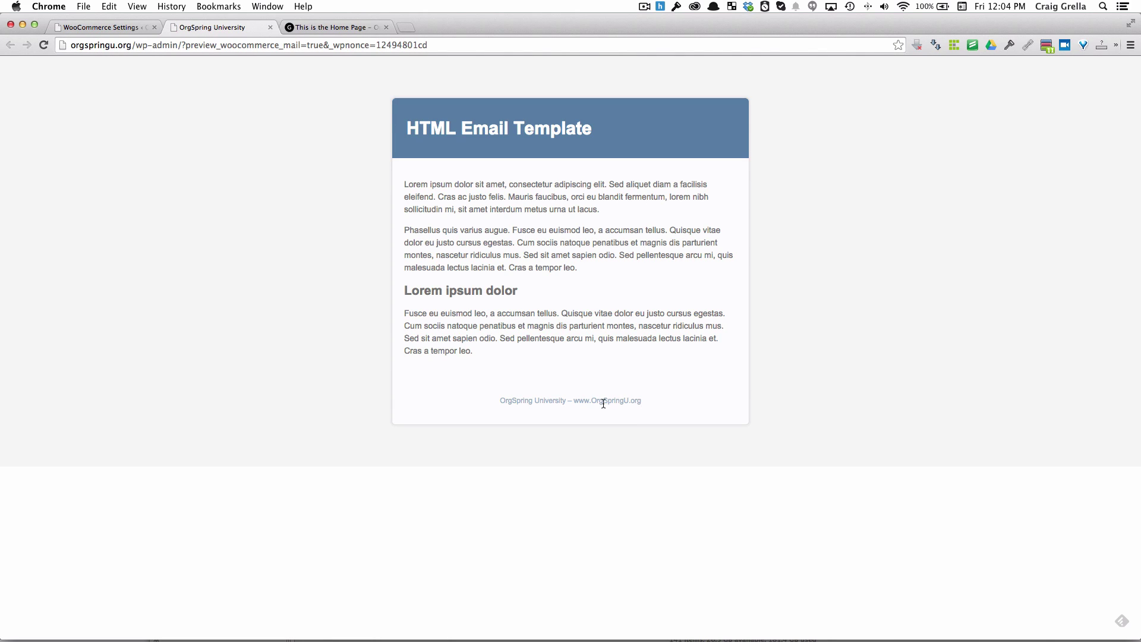
click(270, 28)
scroll(271, 331, down, 2)
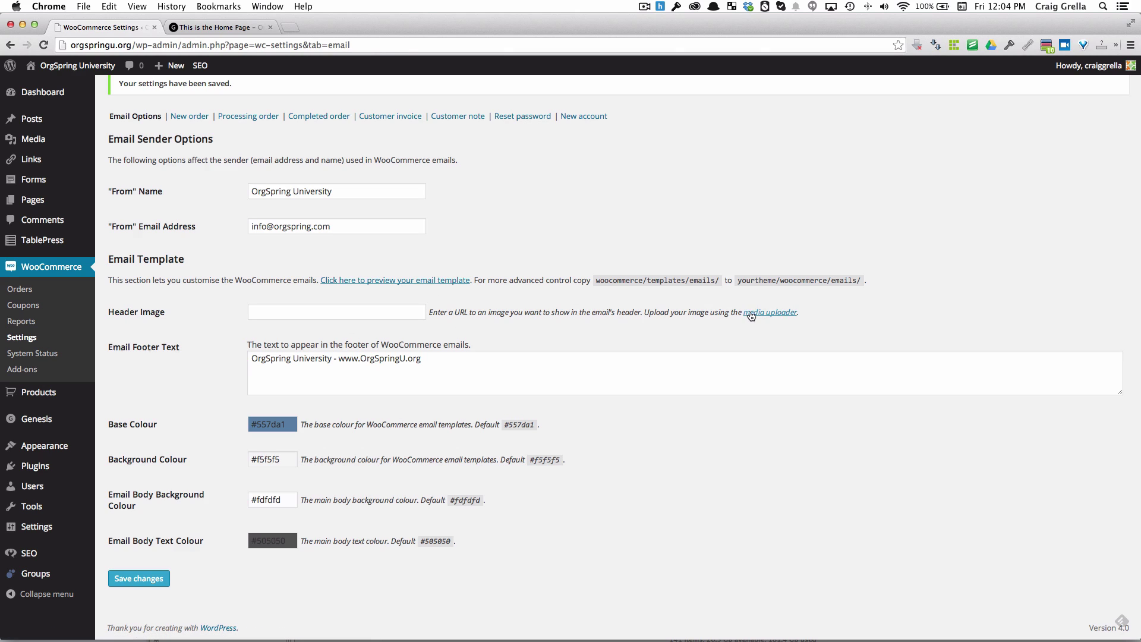
click(389, 280)
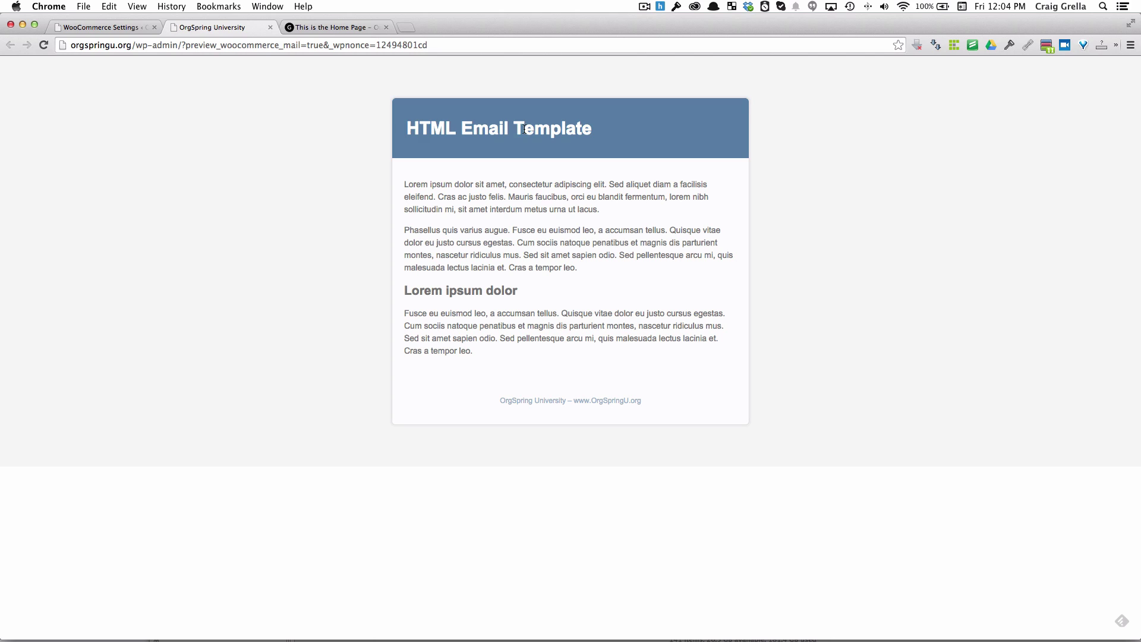
click(270, 28)
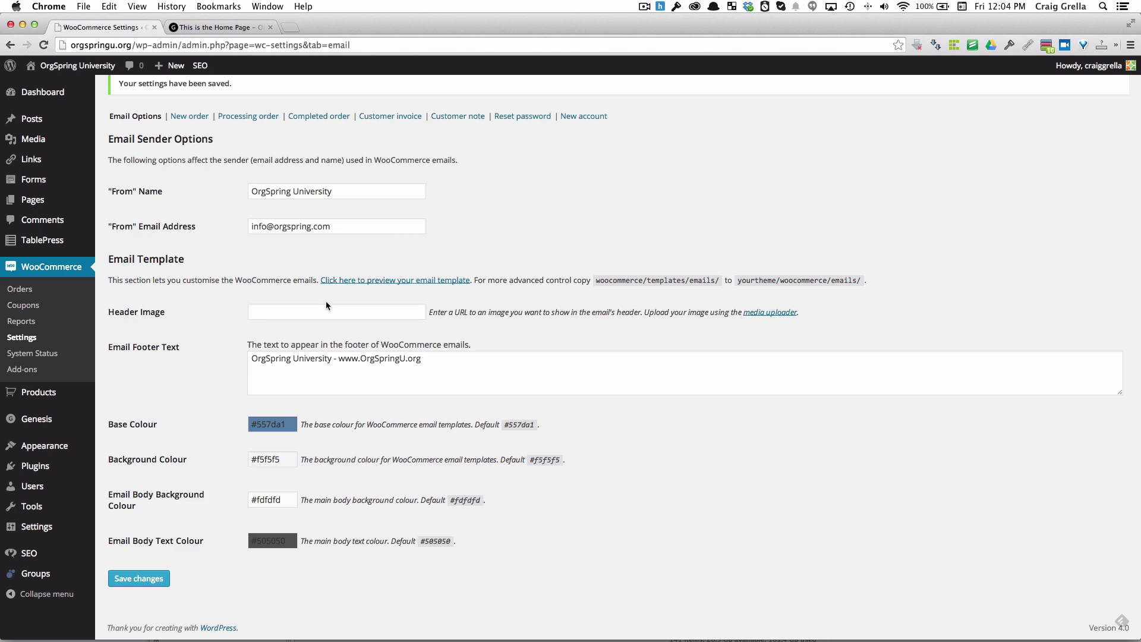
Step: Open the site's Media Library in a separate browser tab to obtain an email header image
click(346, 309)
mouse_move(48, 139)
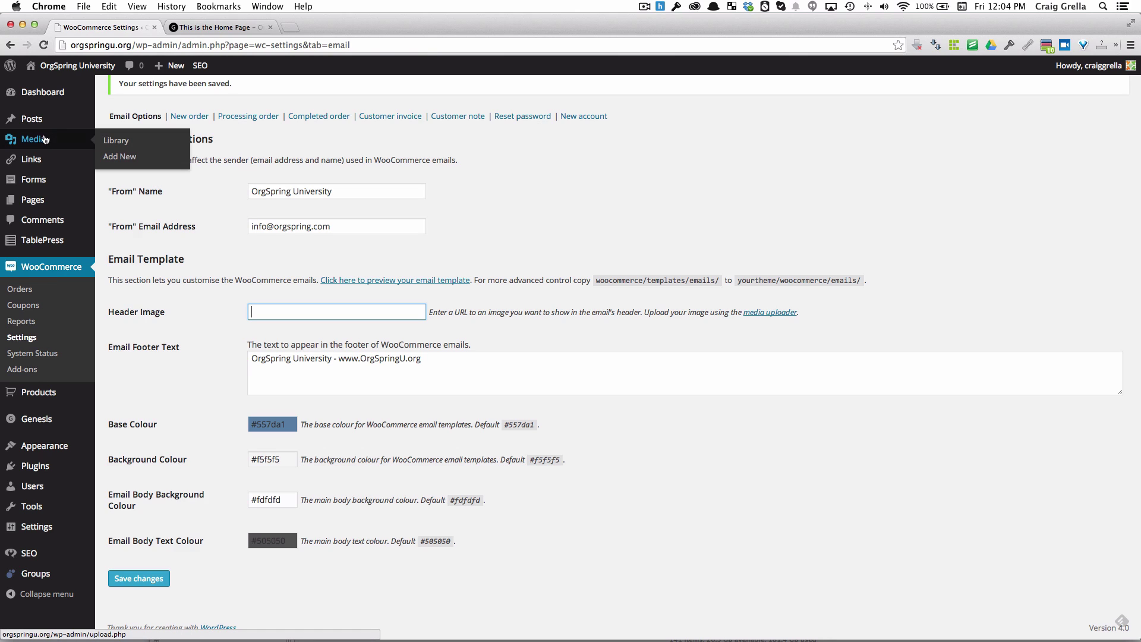
super+click(112, 140)
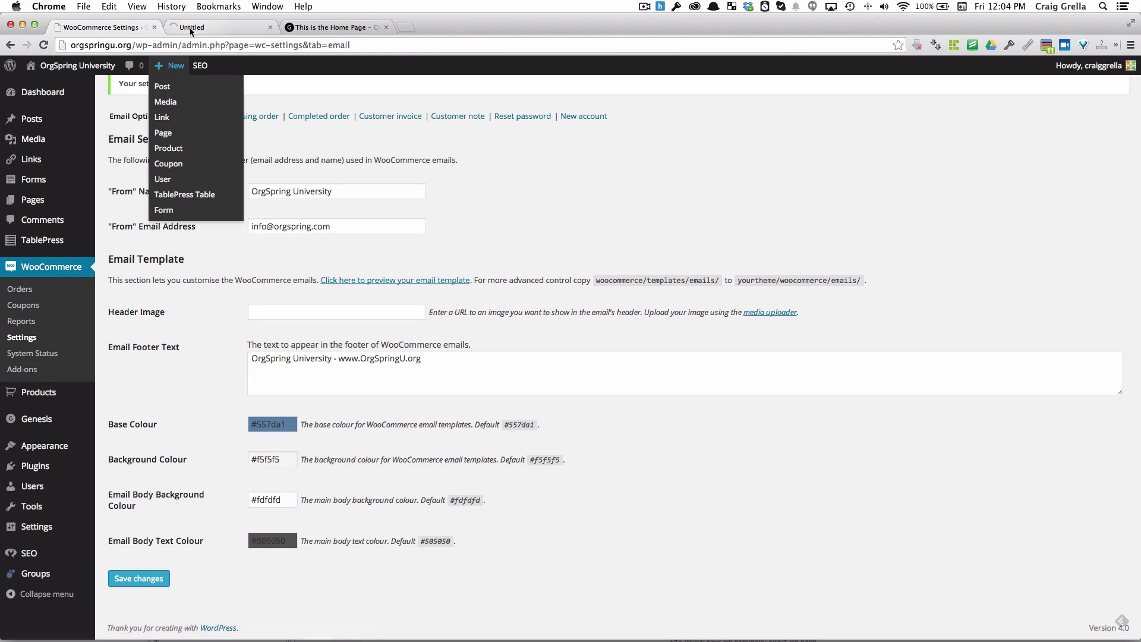
click(243, 27)
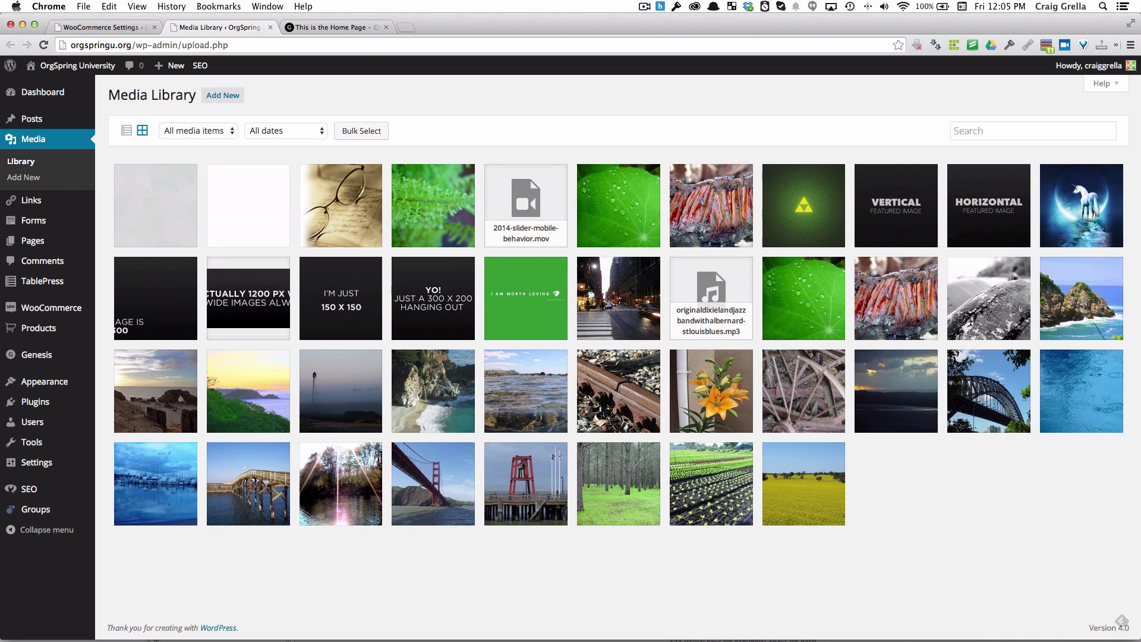
Step: Search the computer for "orgspring logo" and view OrgSpring-WebLogo-150x82.png in Preview, closing its window
key(alt+space)
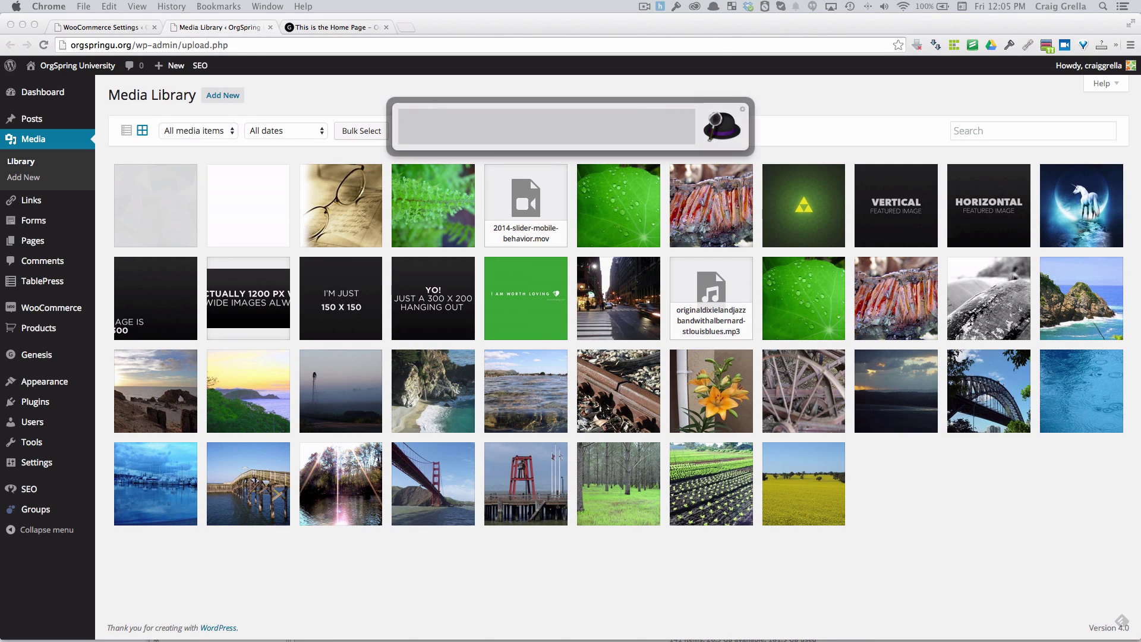
text(orgspring univer)
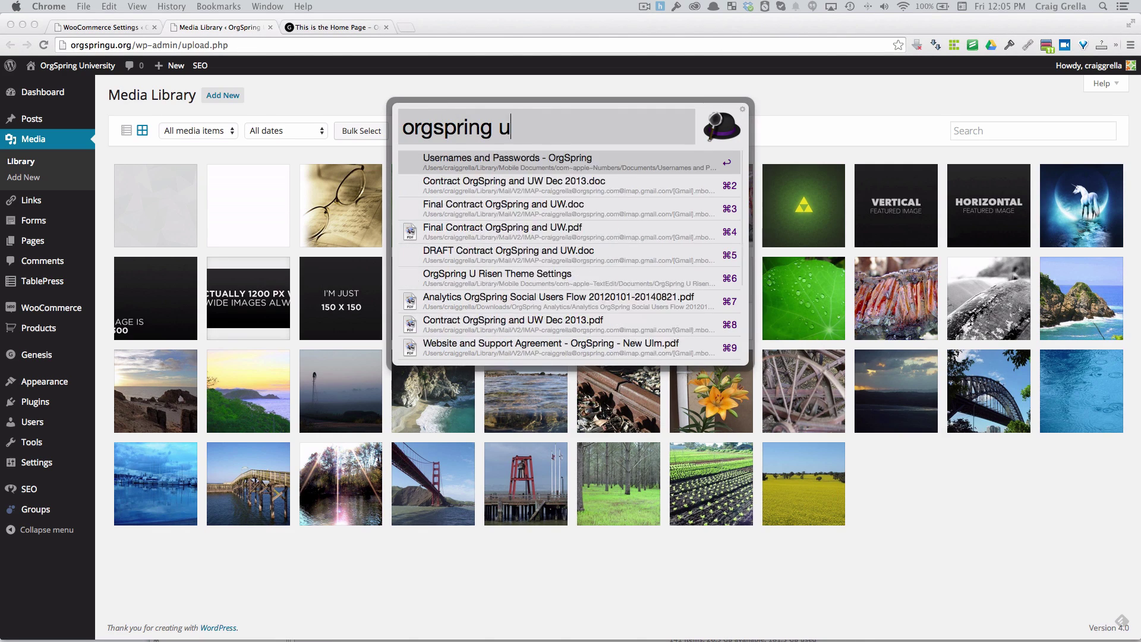
key(BackSpace)
key(BackSpace)
key(BackSpace)
key(BackSpace)
key(BackSpace)
key(BackSpace)
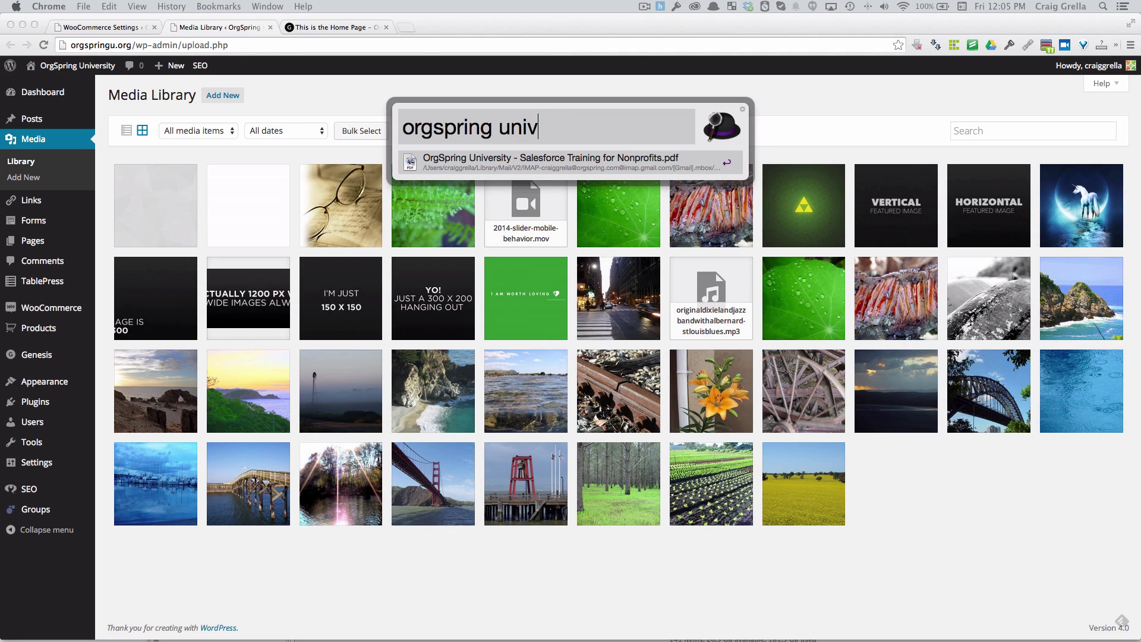
text(logo)
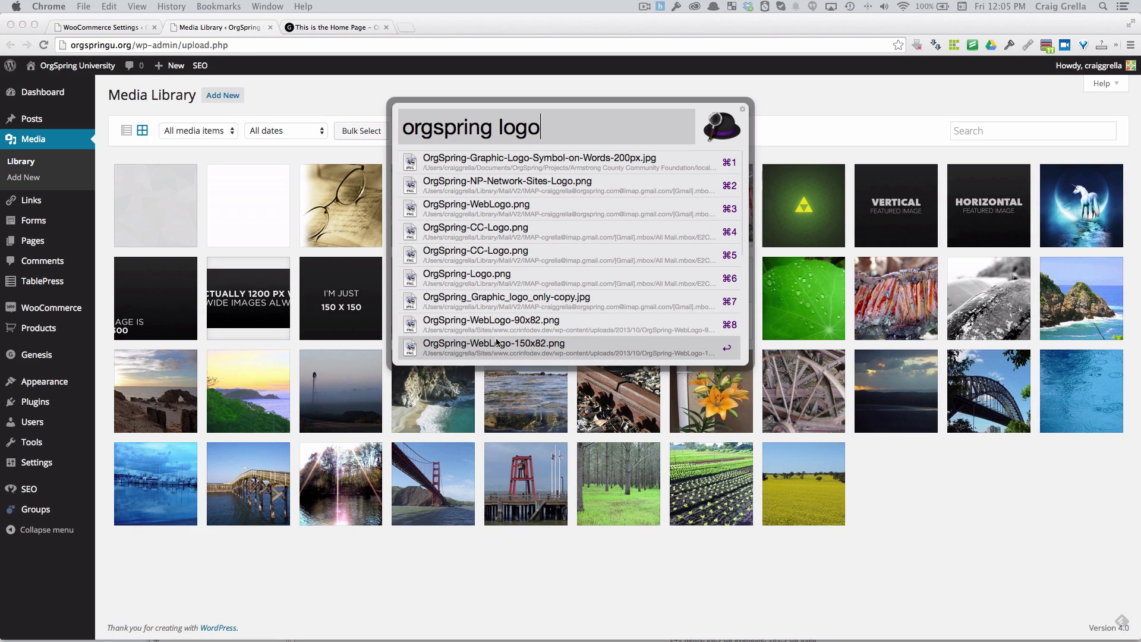
key(Escape)
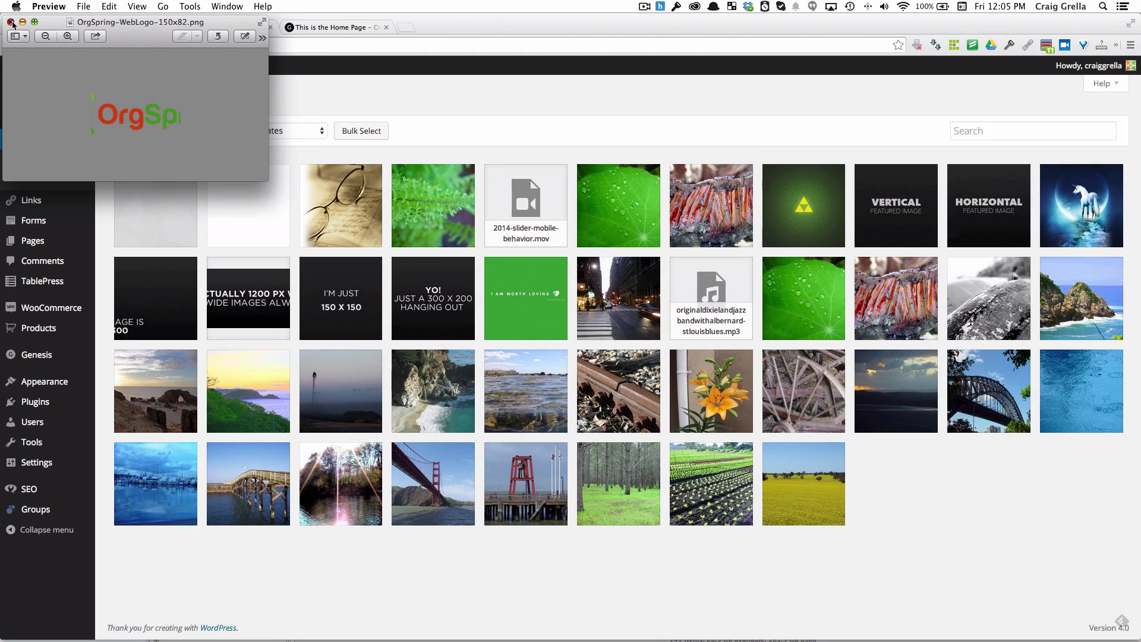
click(10, 22)
Step: Search the computer for "orgspring logo" and upload OrgSpring_Graphic_logo_only-copy.jpg and OrgSpring-CC-Logo.png to the Media Library
key(alt+space)
text(orgspring logho)
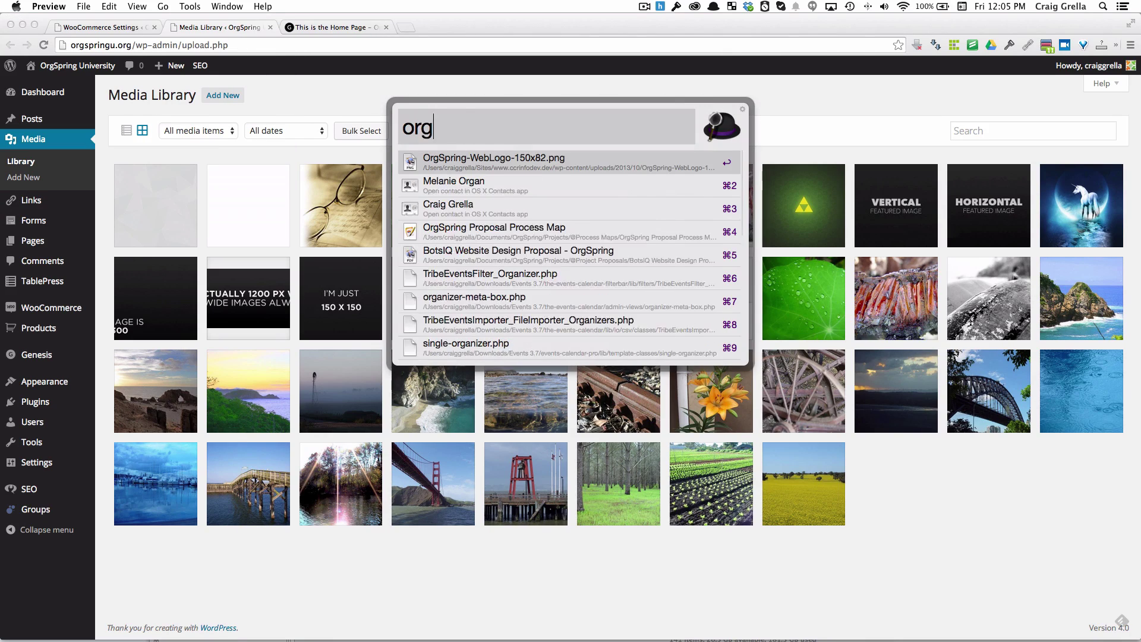
key(BackSpace)
key(BackSpace)
text(g)
key(BackSpace)
text(ogo)
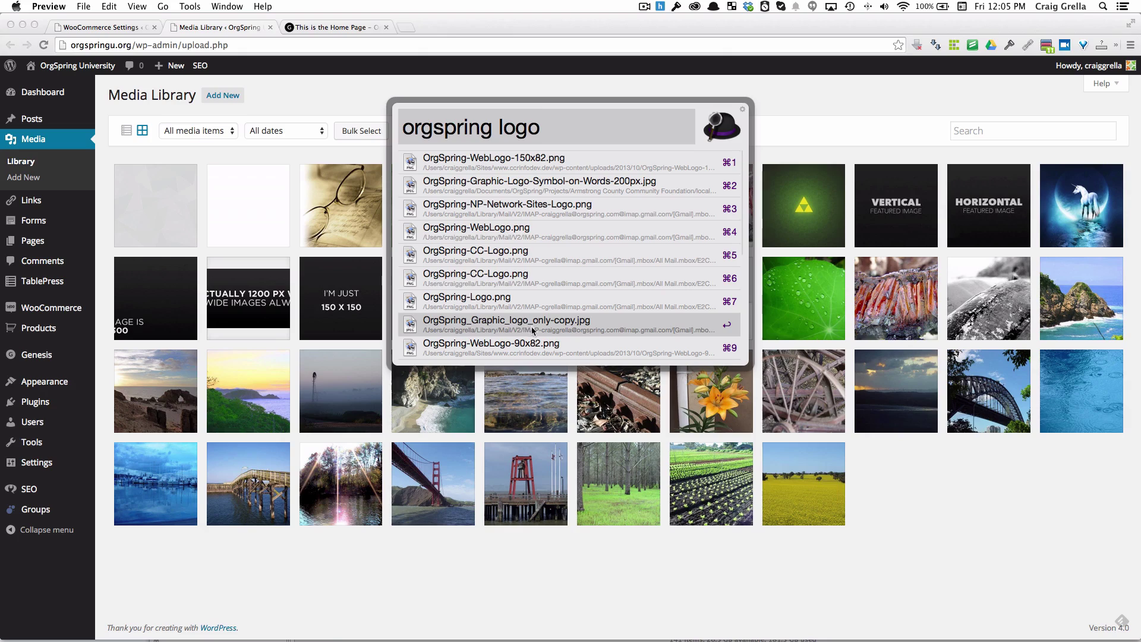
drag(527, 321, 305, 198)
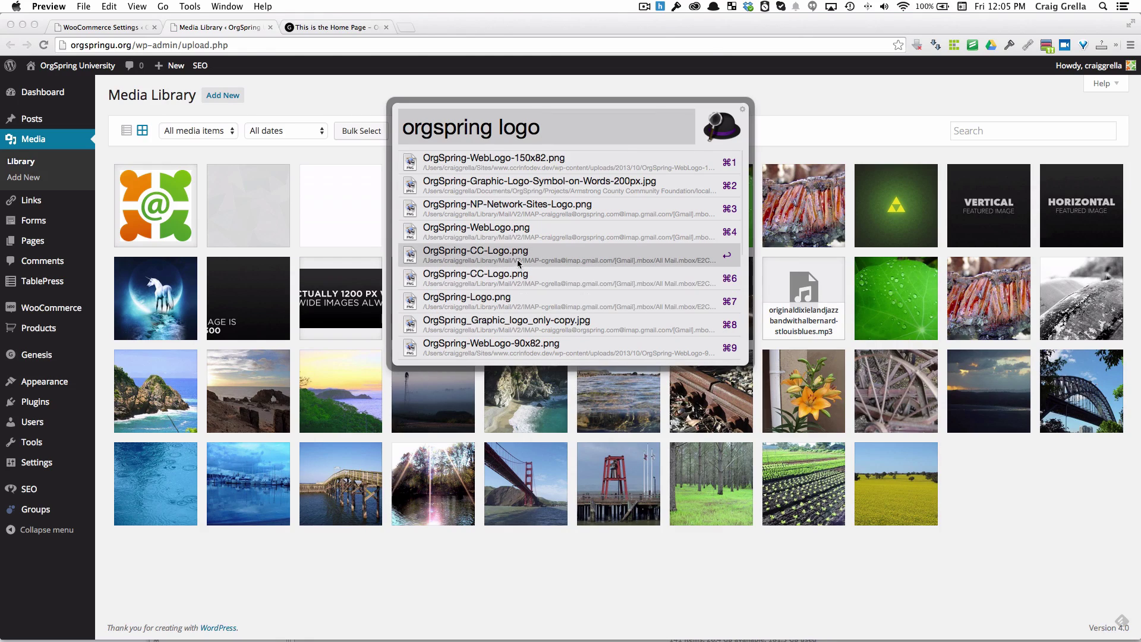
drag(511, 279, 268, 227)
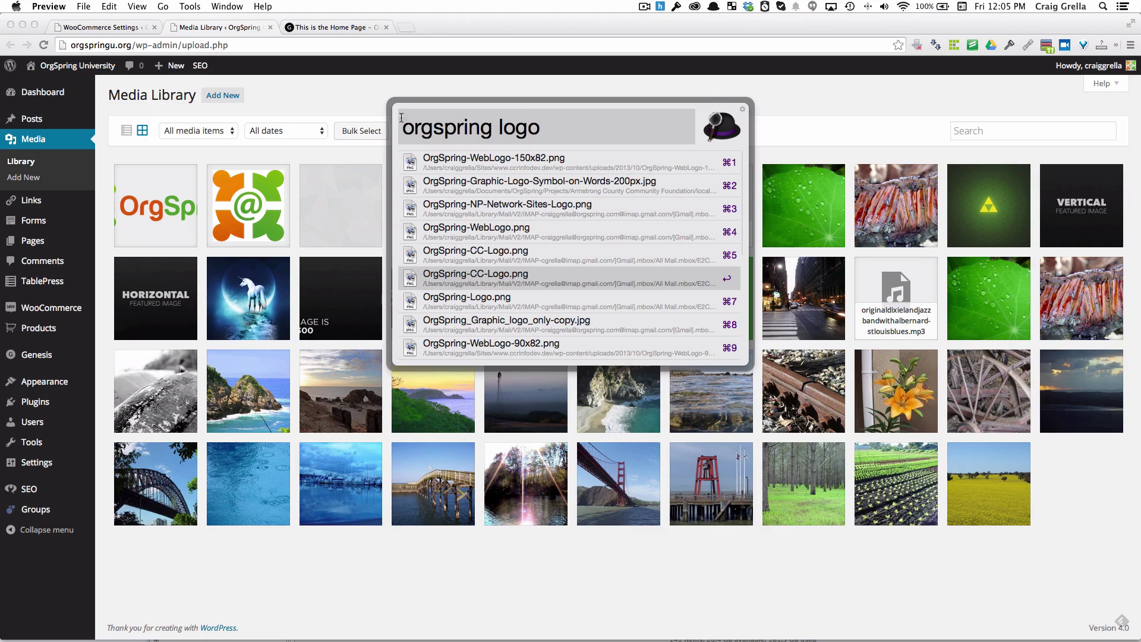
click(711, 84)
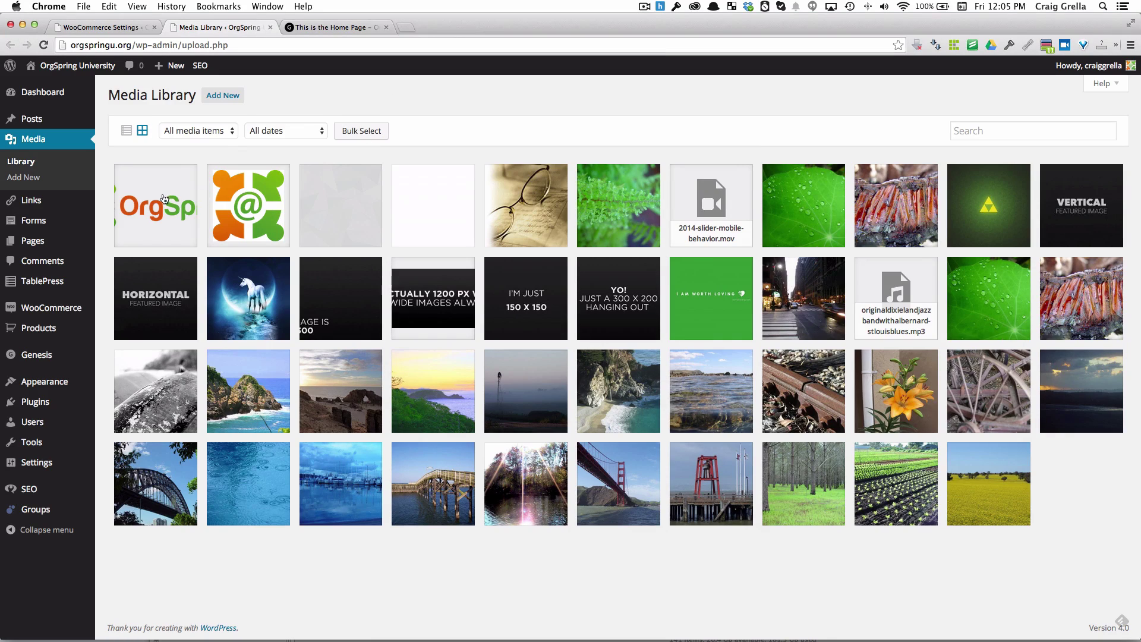
Step: Copy the file URL of the OrgSpring-CC-Logo image from its attachment details and return to the WooCommerce email settings
click(173, 208)
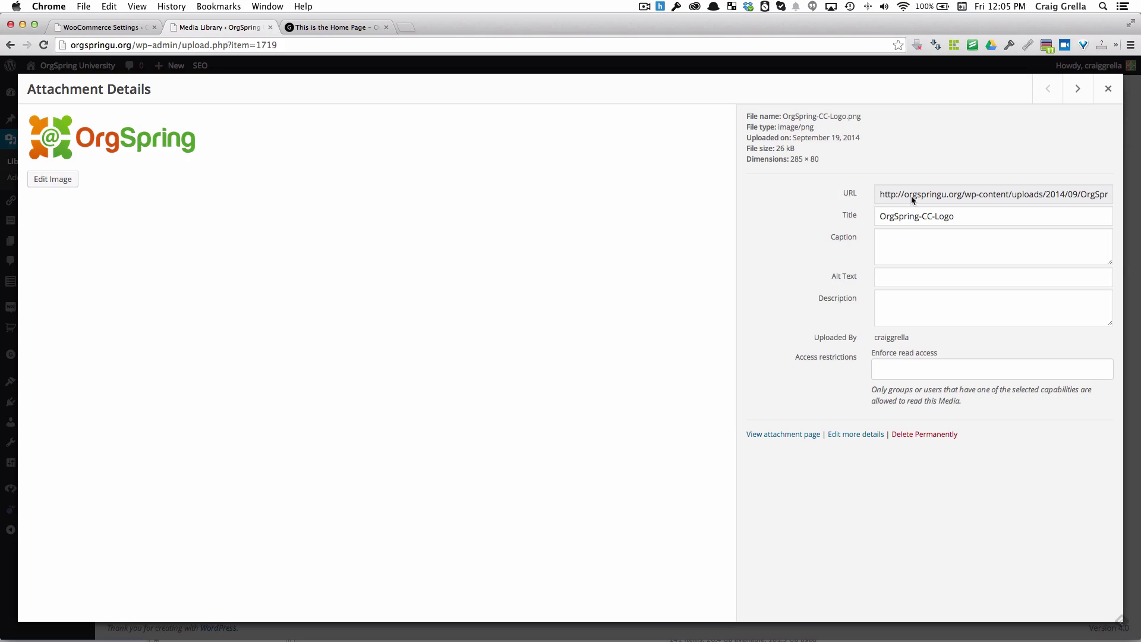
click(933, 198)
key(super+c)
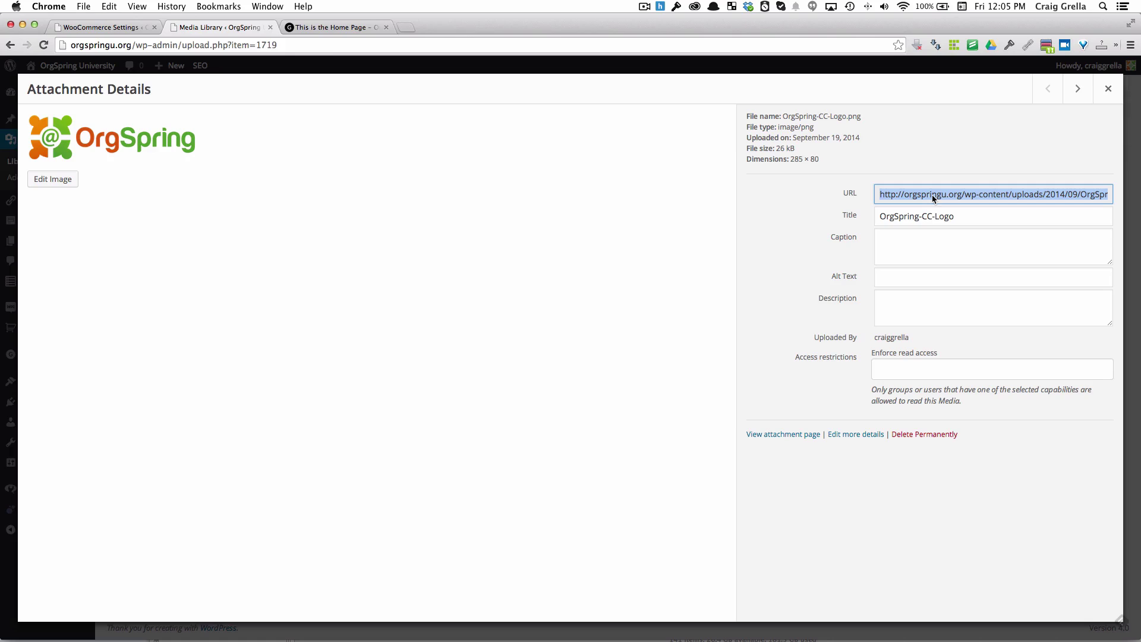
click(271, 27)
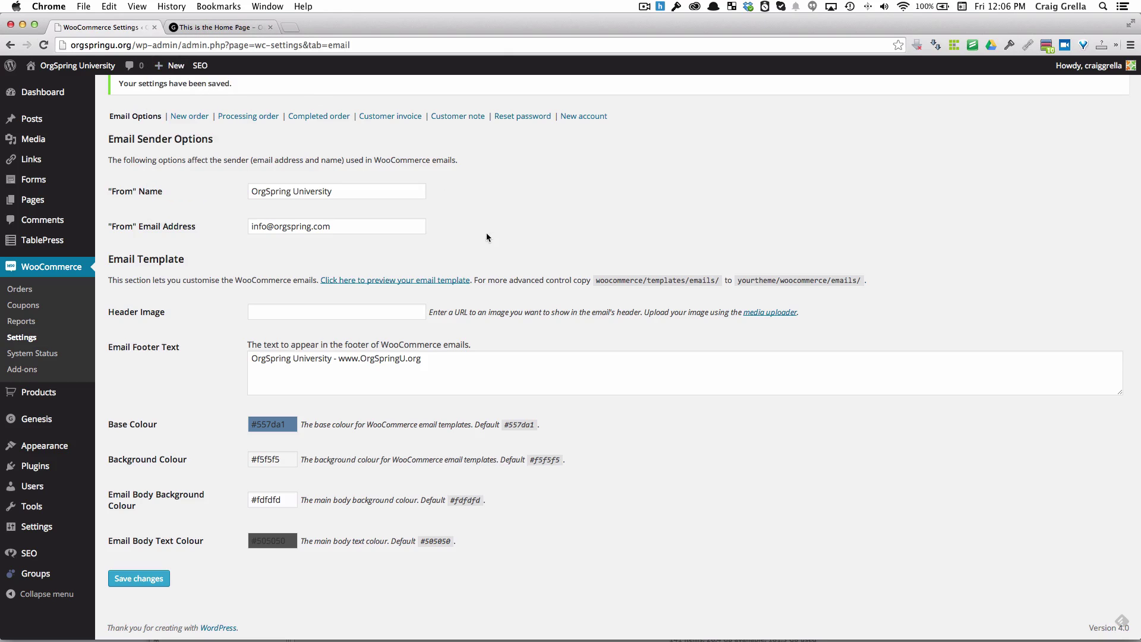
Step: Paste the copied logo URL as the email header image, save the settings, and check the email template preview
click(256, 310)
key(super+v)
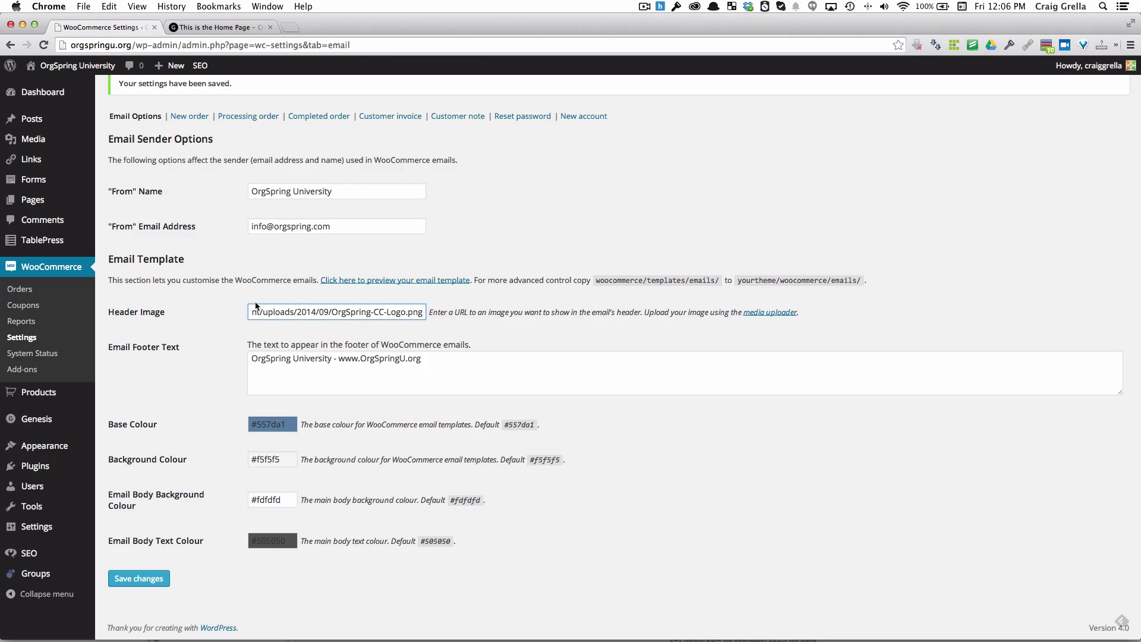
click(138, 579)
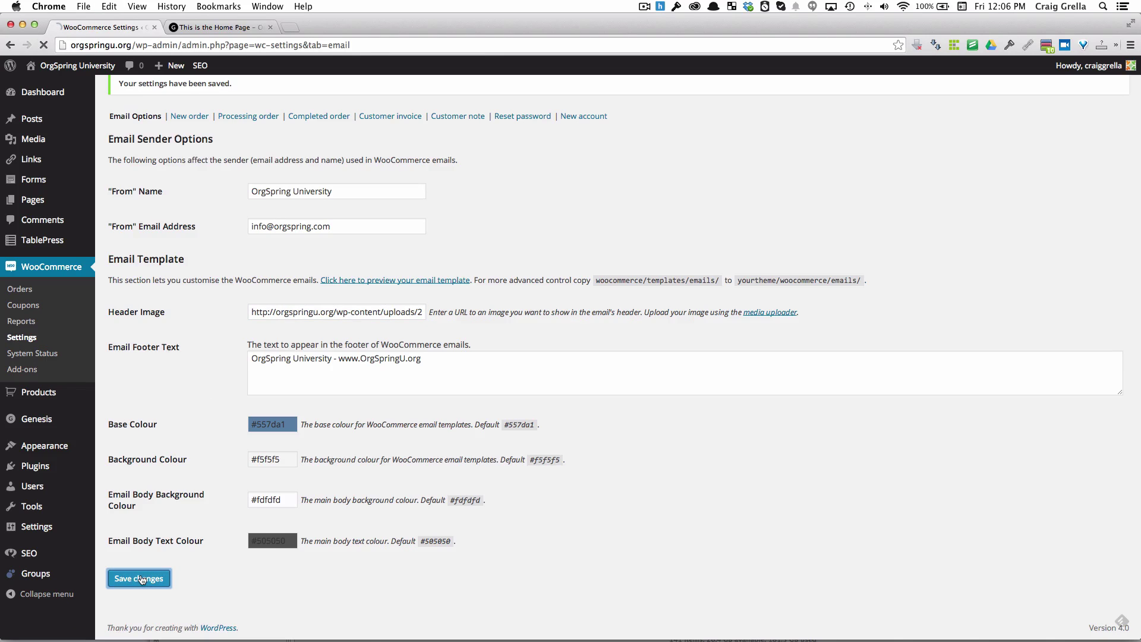
click(361, 323)
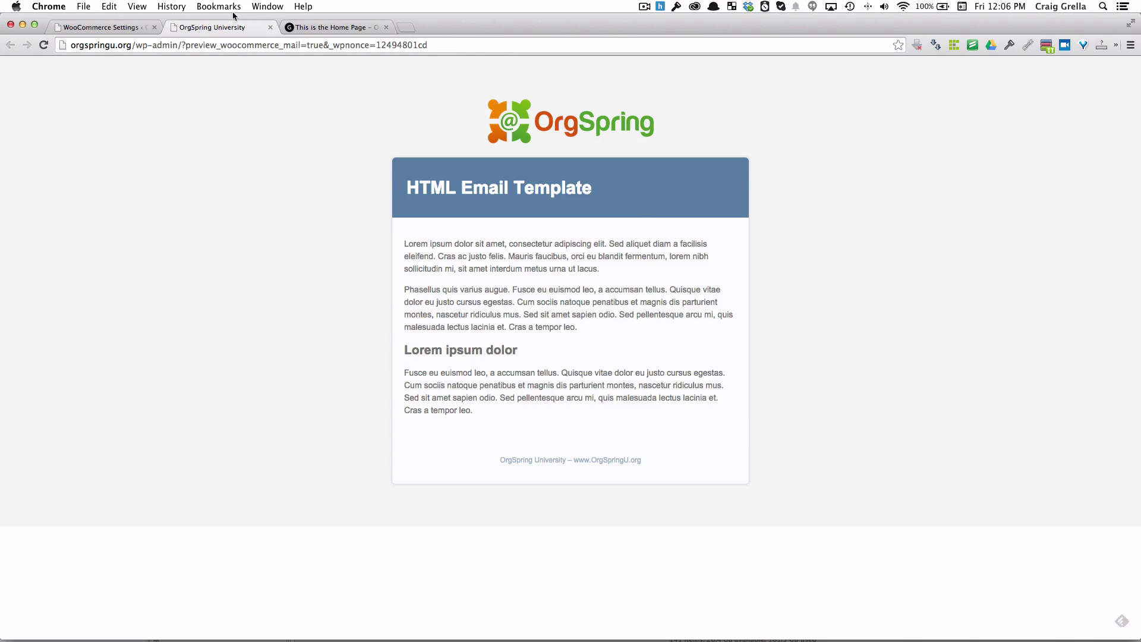
click(270, 28)
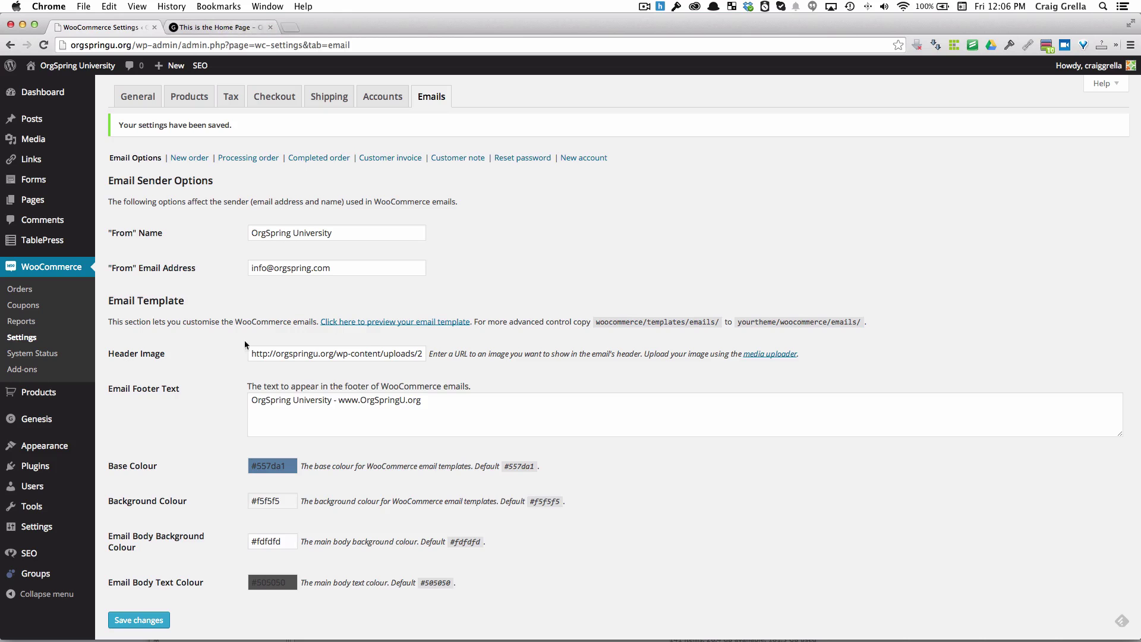
Step: Set the email template's base colour to #e25d25 and save the settings
scroll(265, 439, down, 2)
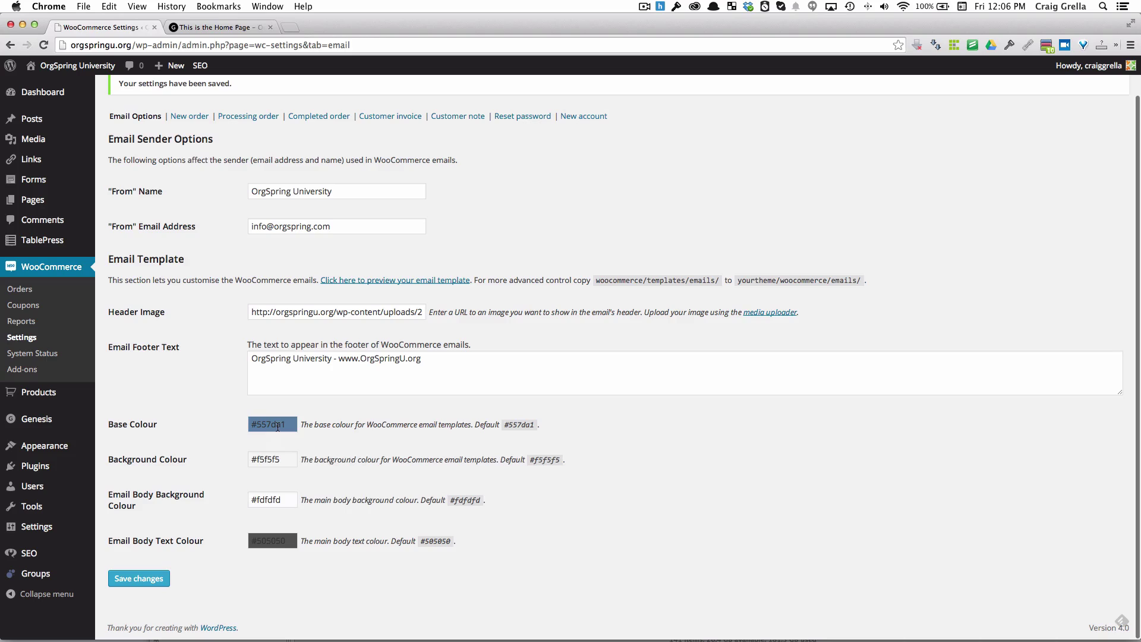
click(277, 427)
drag(291, 424, 246, 416)
text(#e)
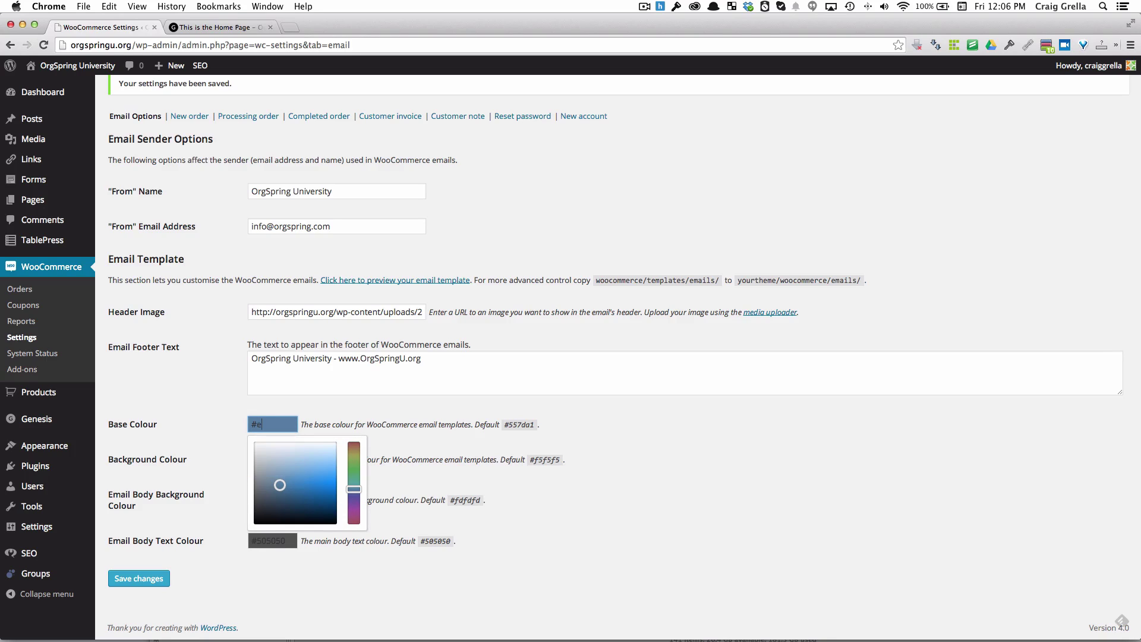
text(25d25)
click(323, 407)
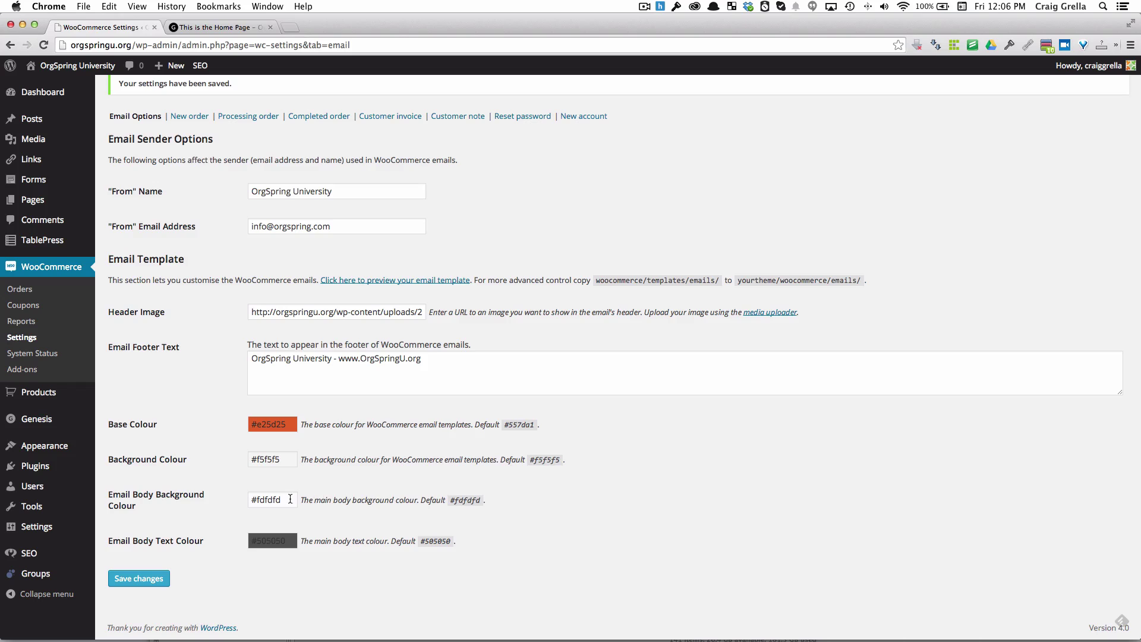
click(153, 579)
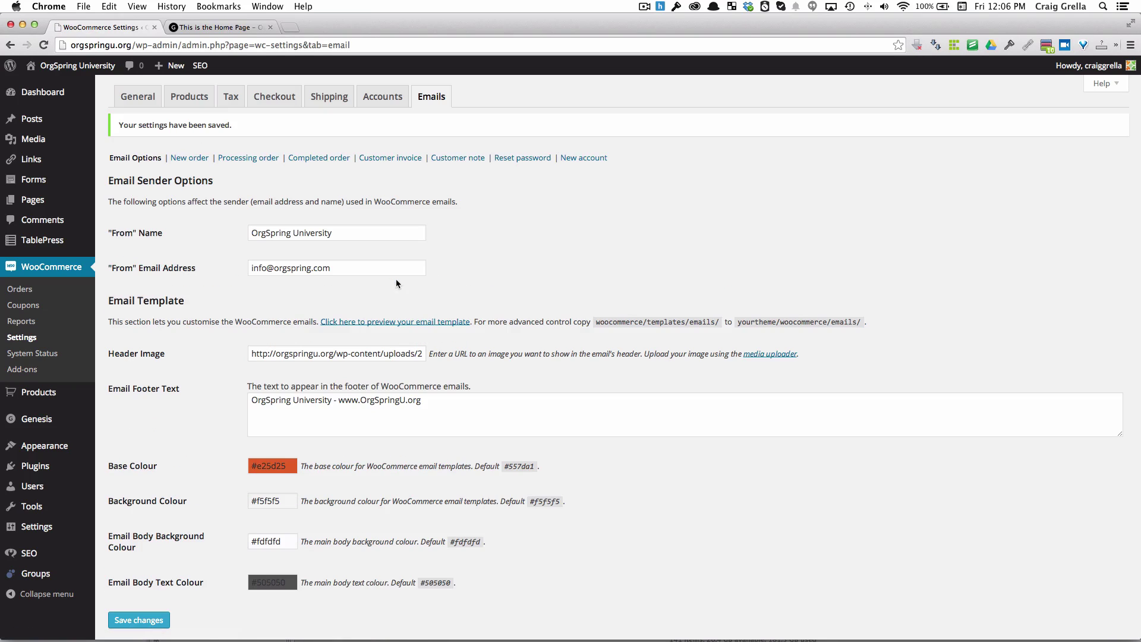
Step: Preview the email template to check the header and footer text colours, and return to the email settings
click(391, 322)
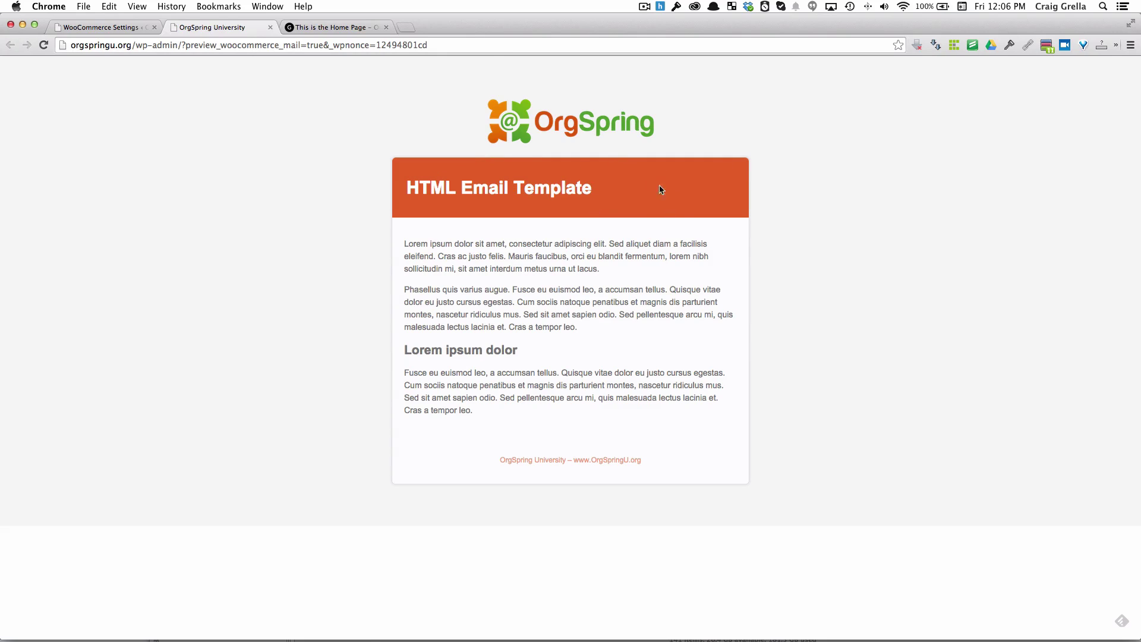
drag(641, 460, 499, 462)
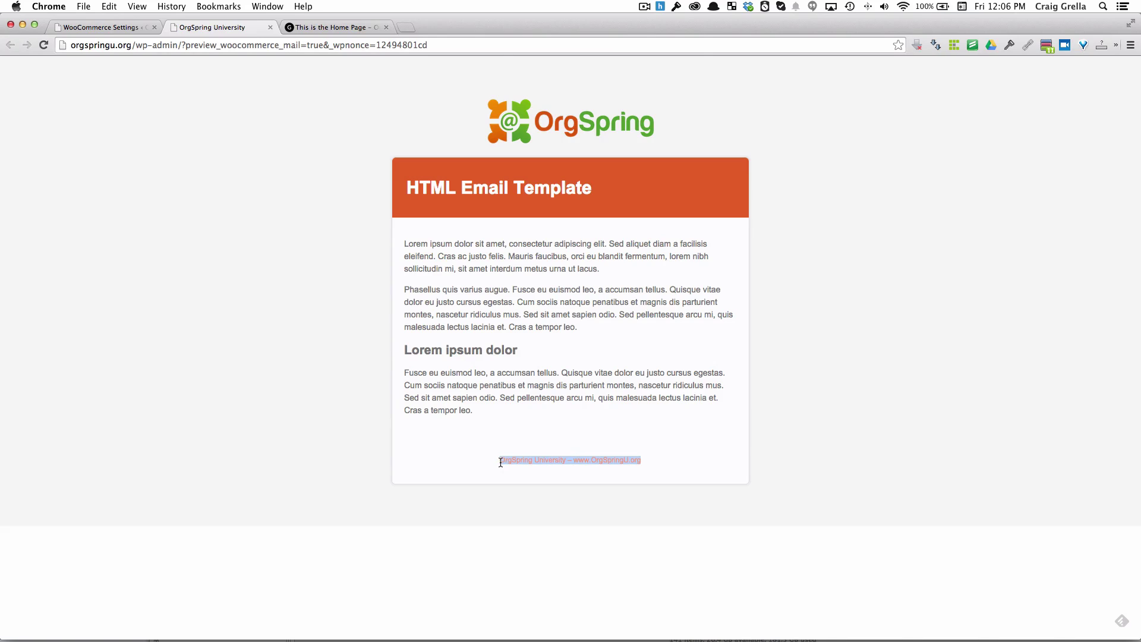
click(463, 452)
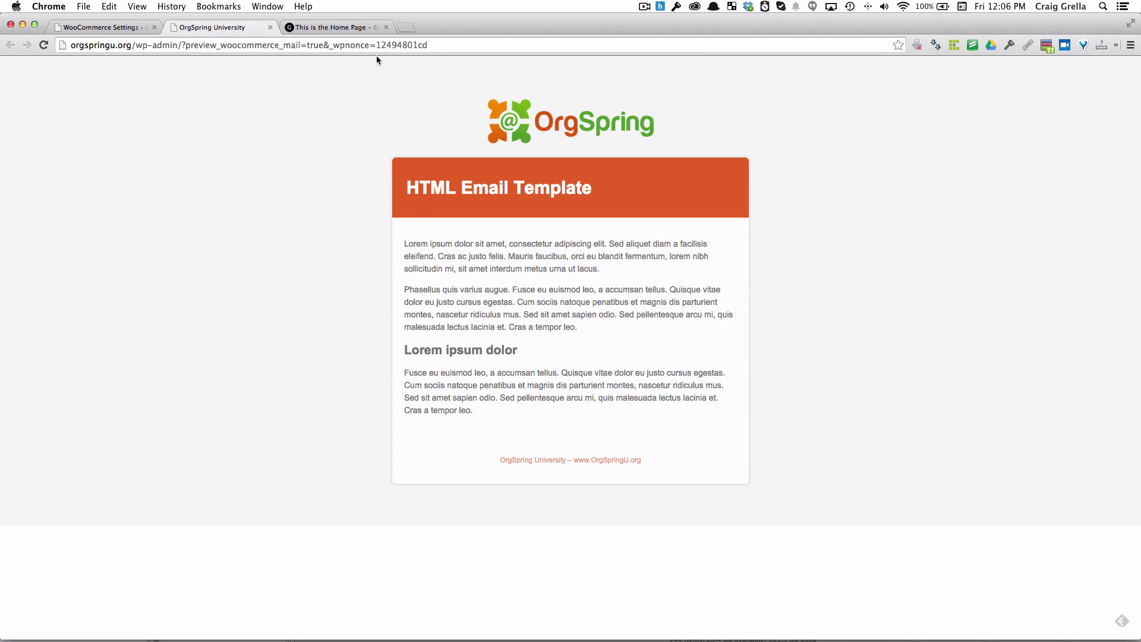
click(270, 27)
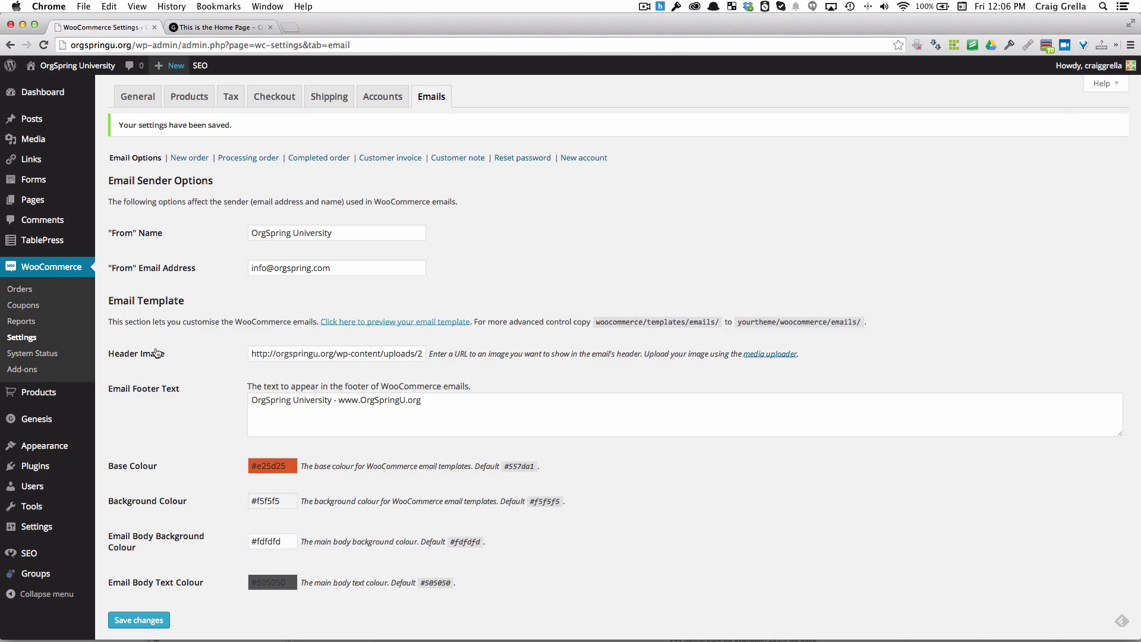
scroll(156, 353, down, 1)
scroll(158, 351, up, 1)
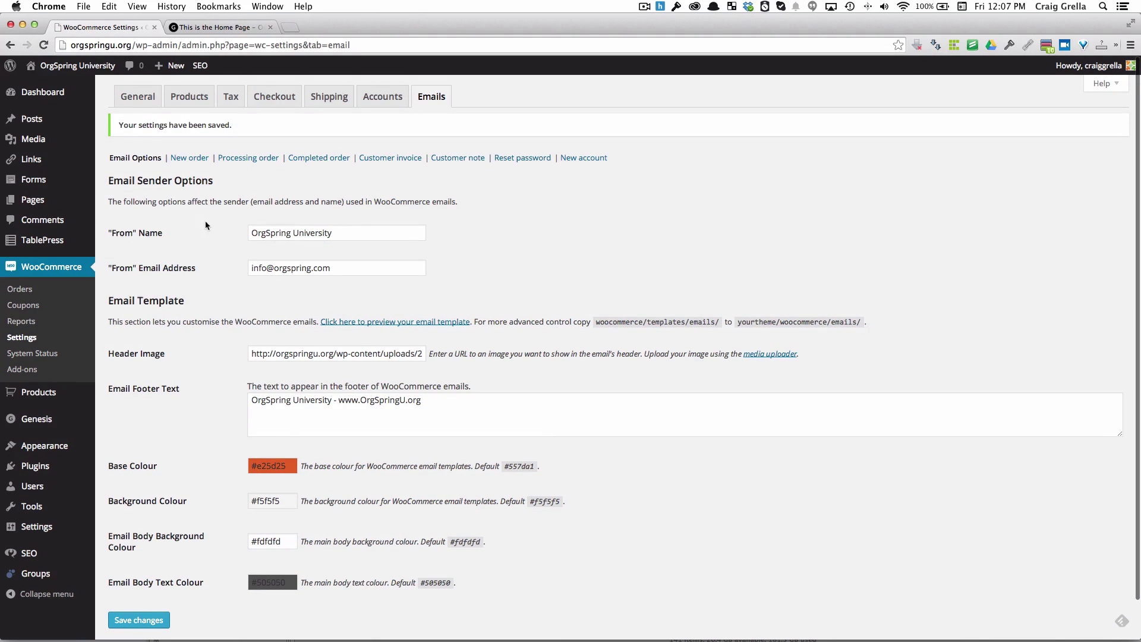
Step: Open the New order email settings and review the Recipient(s) field and its default address
click(196, 161)
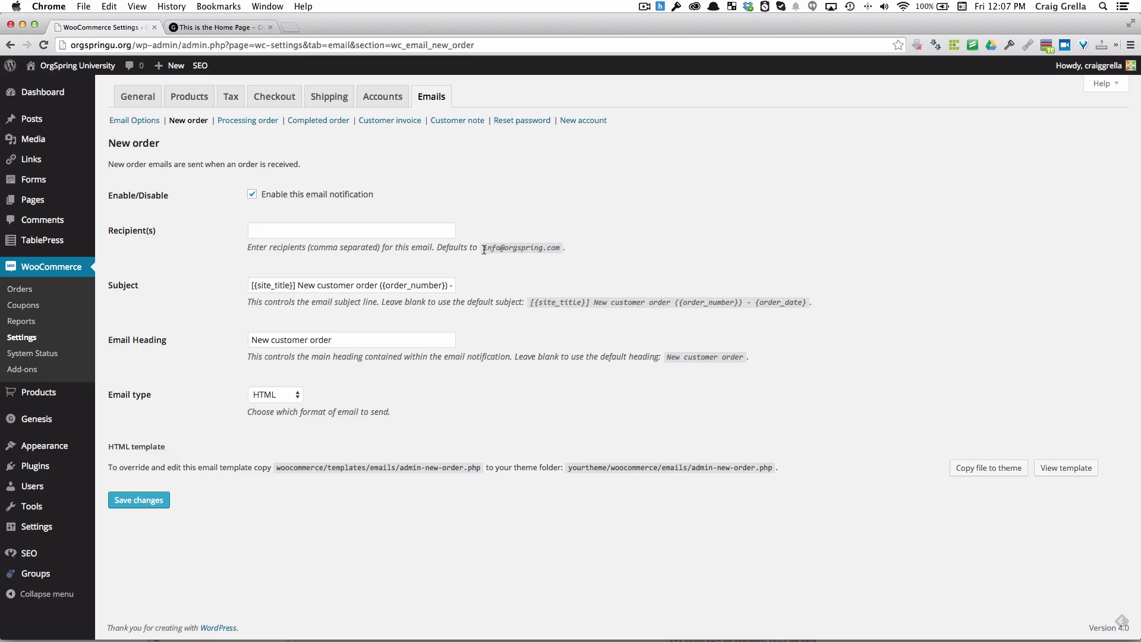
drag(485, 248, 571, 248)
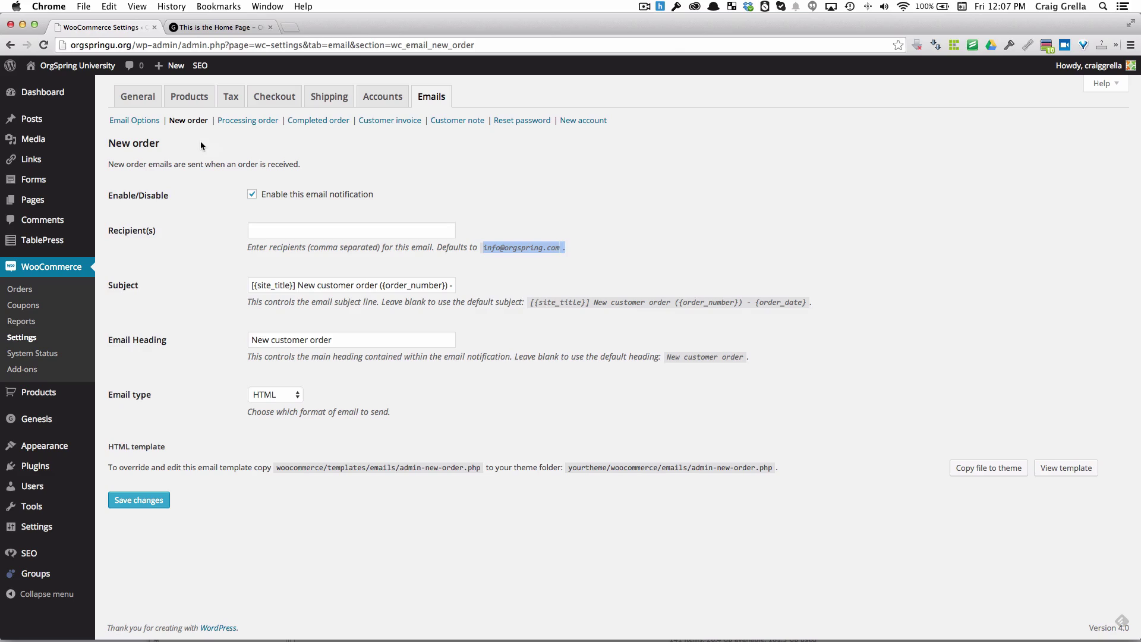
click(267, 227)
drag(483, 247, 560, 250)
click(385, 231)
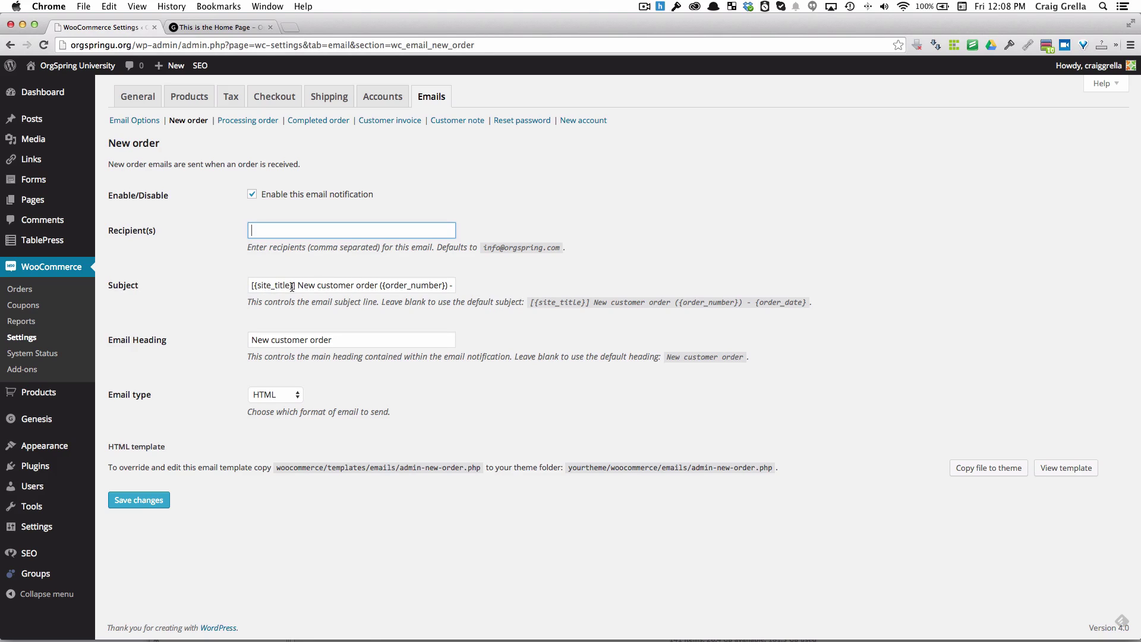
Step: Examine the placeholders used in the New order email's subject line
drag(381, 285, 459, 287)
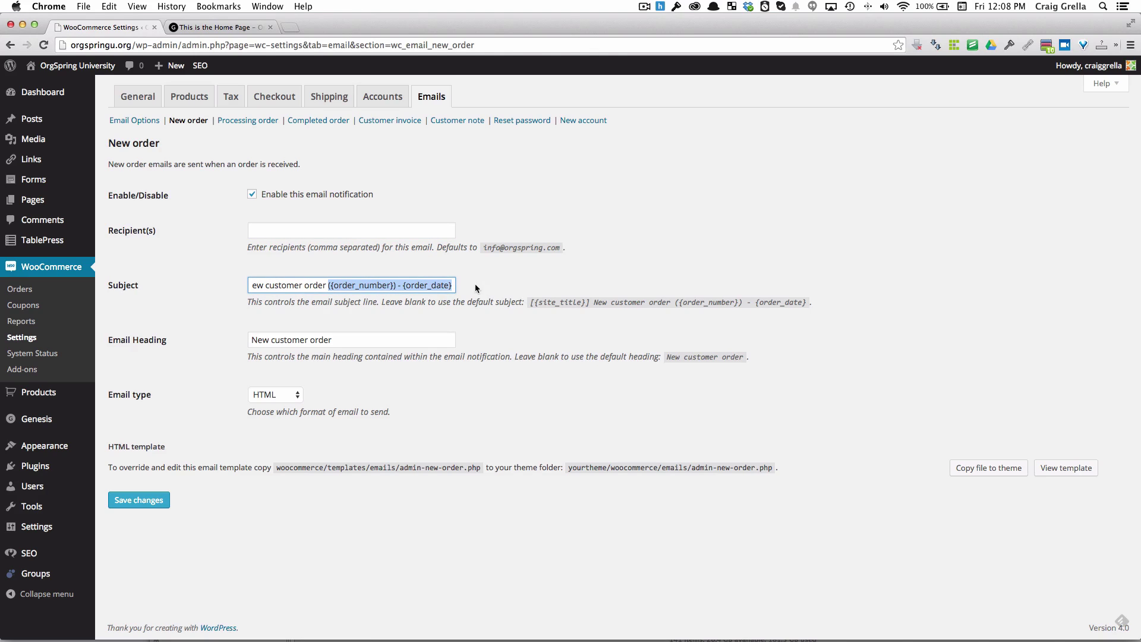
click(475, 283)
drag(356, 285, 230, 285)
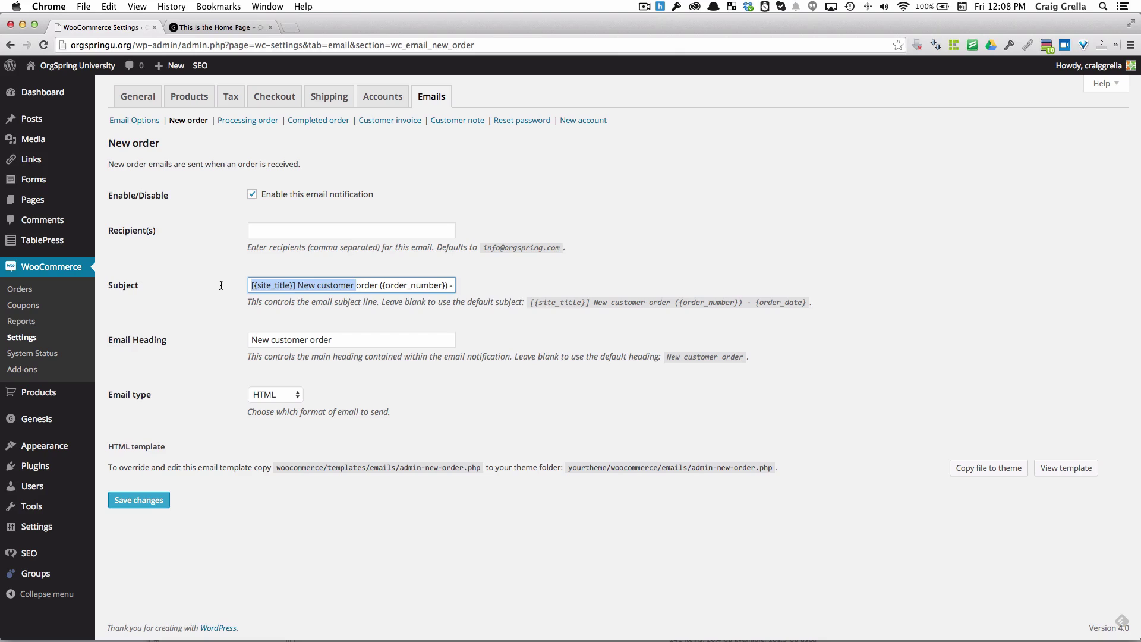
click(223, 285)
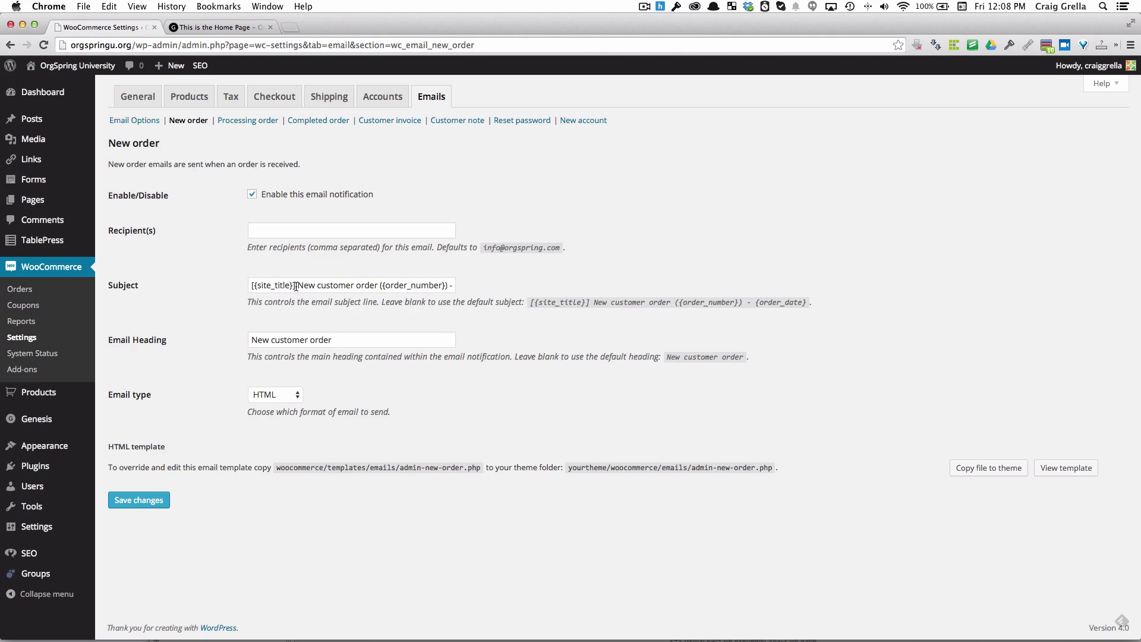
Step: Review the order number and order date placeholders in the New order email's subject
drag(297, 286, 456, 289)
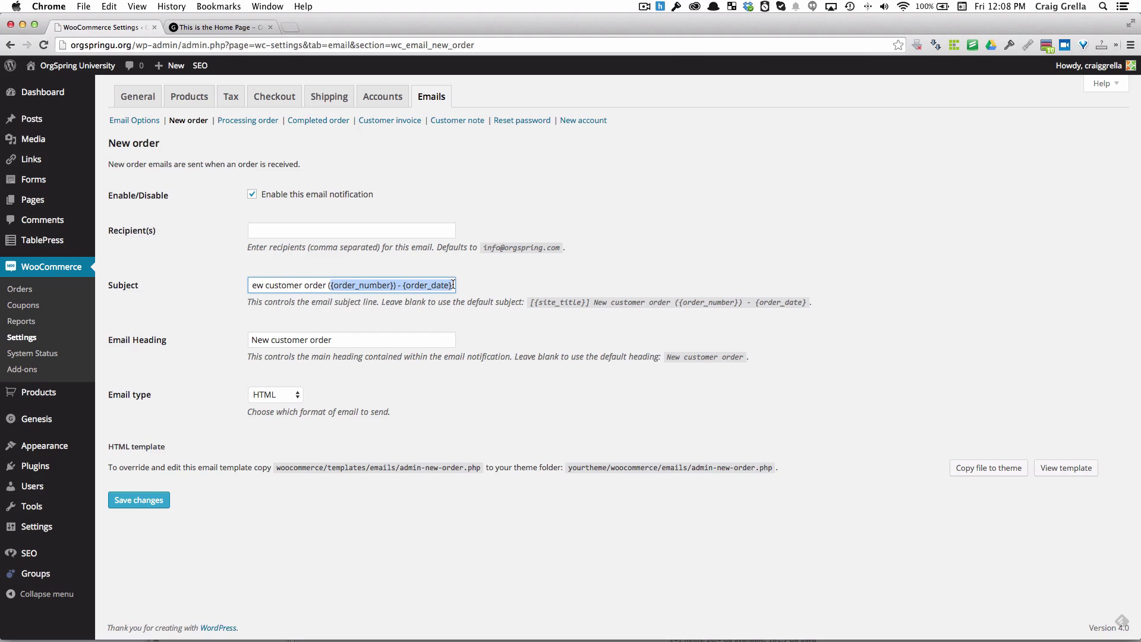
click(389, 287)
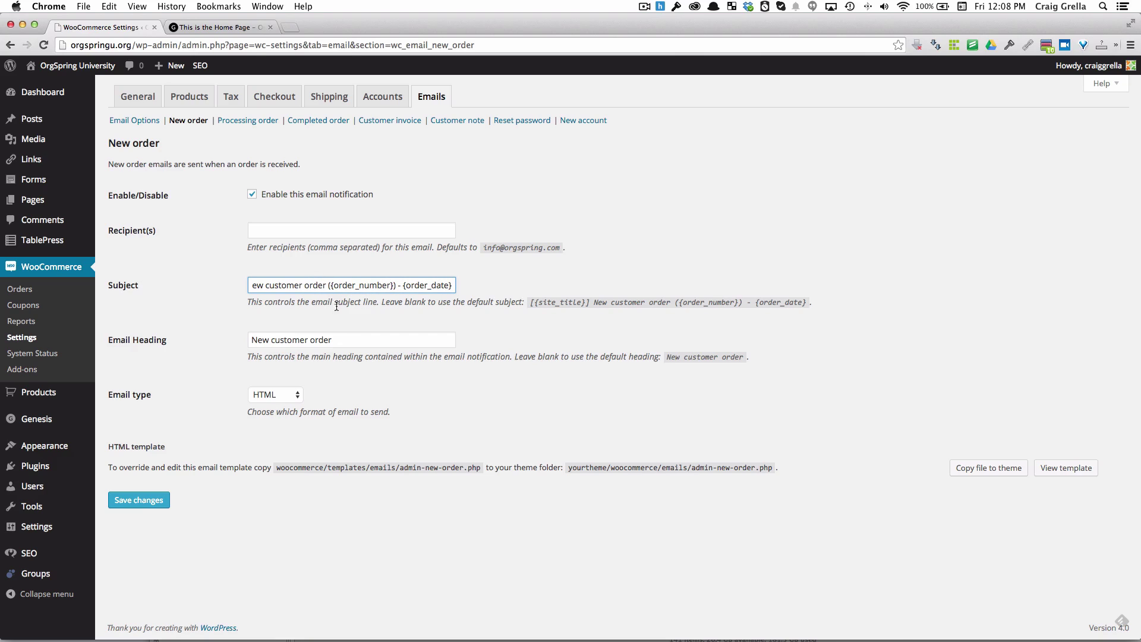
drag(348, 285, 167, 285)
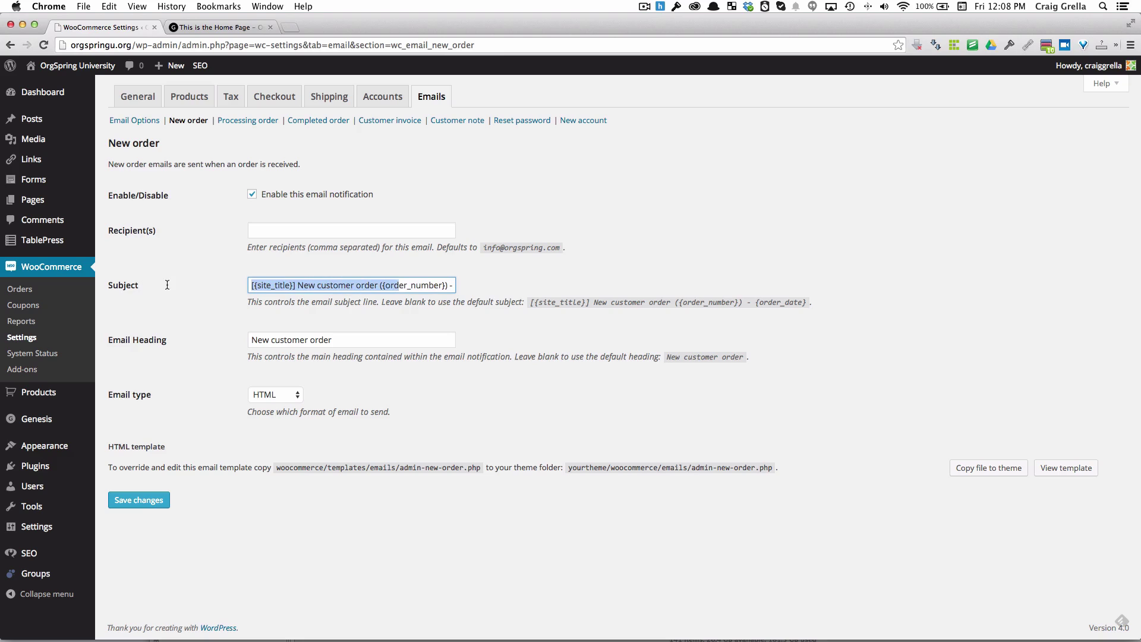
click(172, 349)
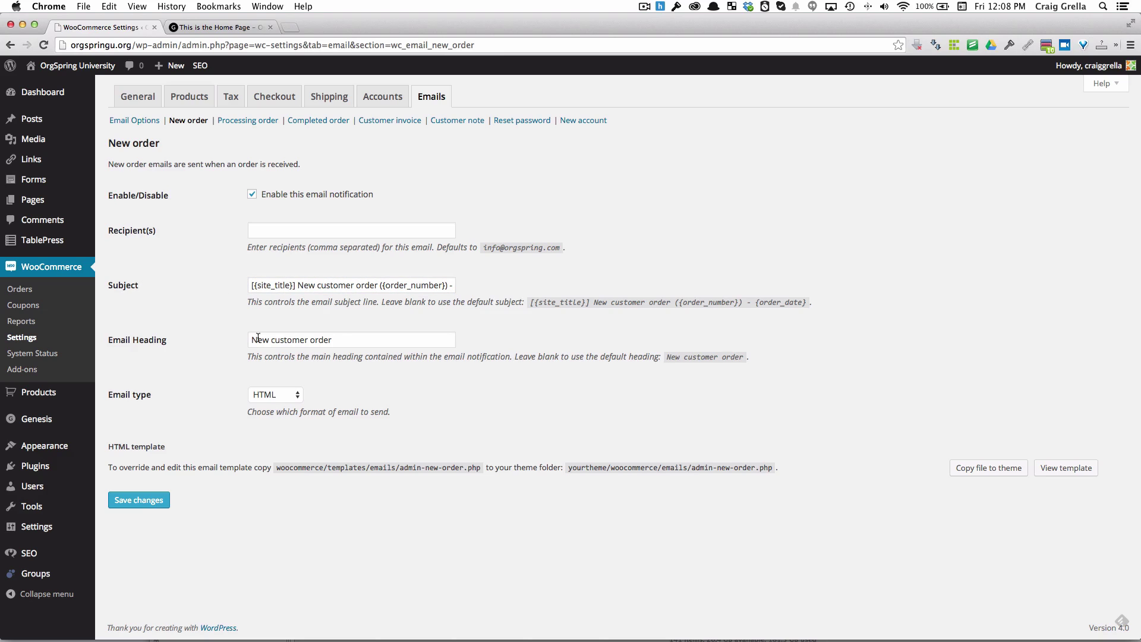
Step: Set the New order email's heading to "New customer order from [{site_title}]", reusing the site title placeholder from the subject
drag(252, 339, 335, 341)
click(337, 341)
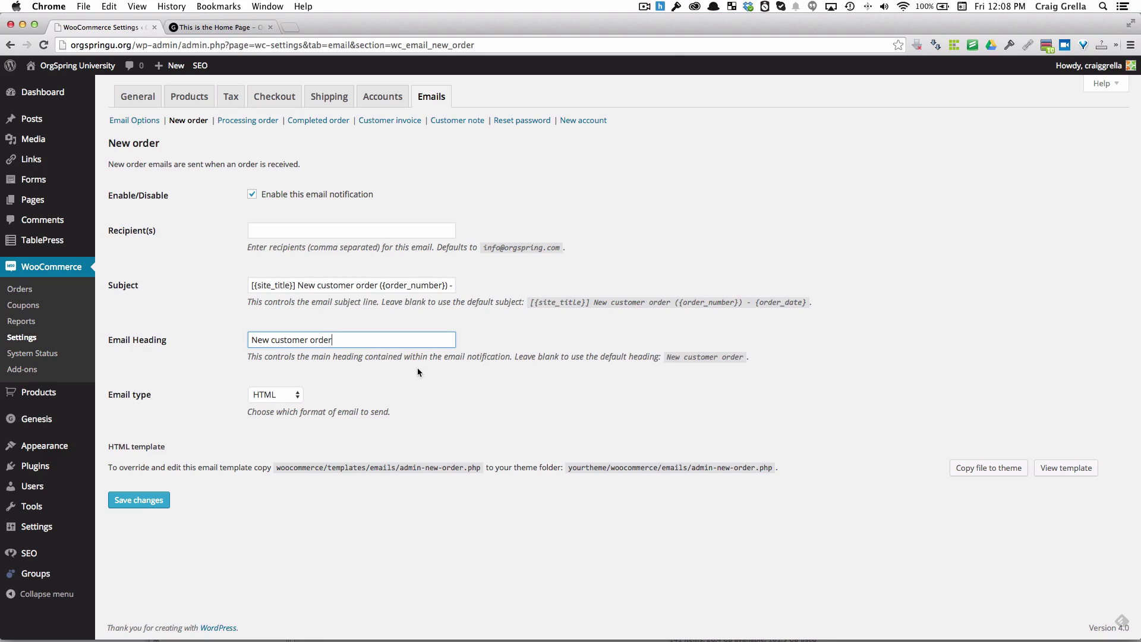
text(from)
drag(297, 285, 241, 283)
key(ctrl+c)
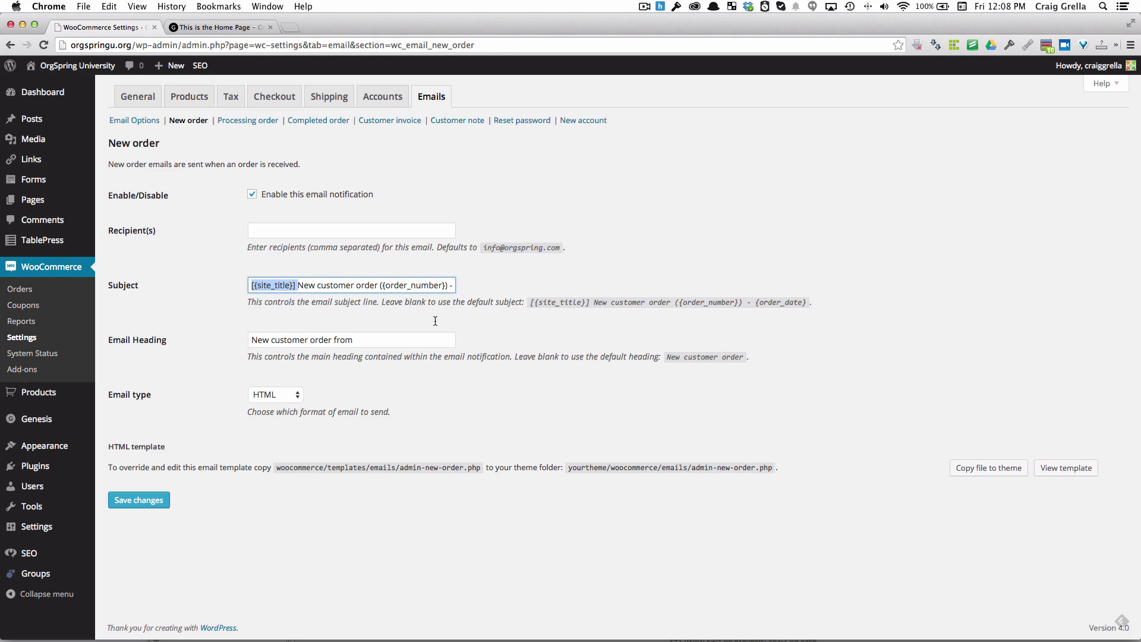
click(387, 341)
key(ctrl+v)
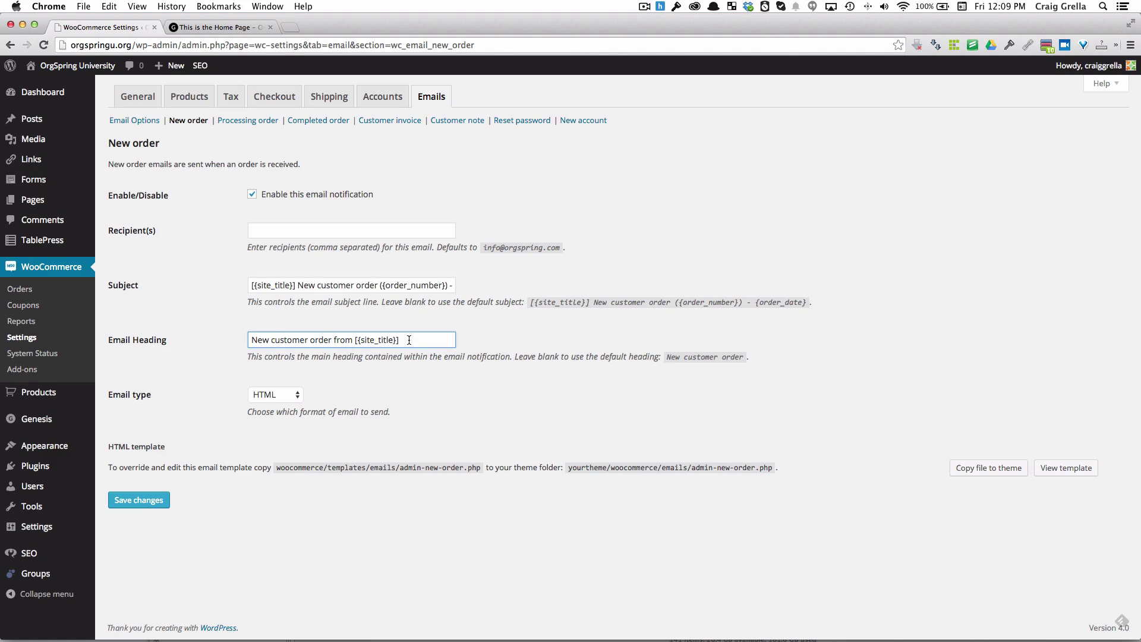
Step: Keep HTML as the New order email's type and save the changes
click(297, 396)
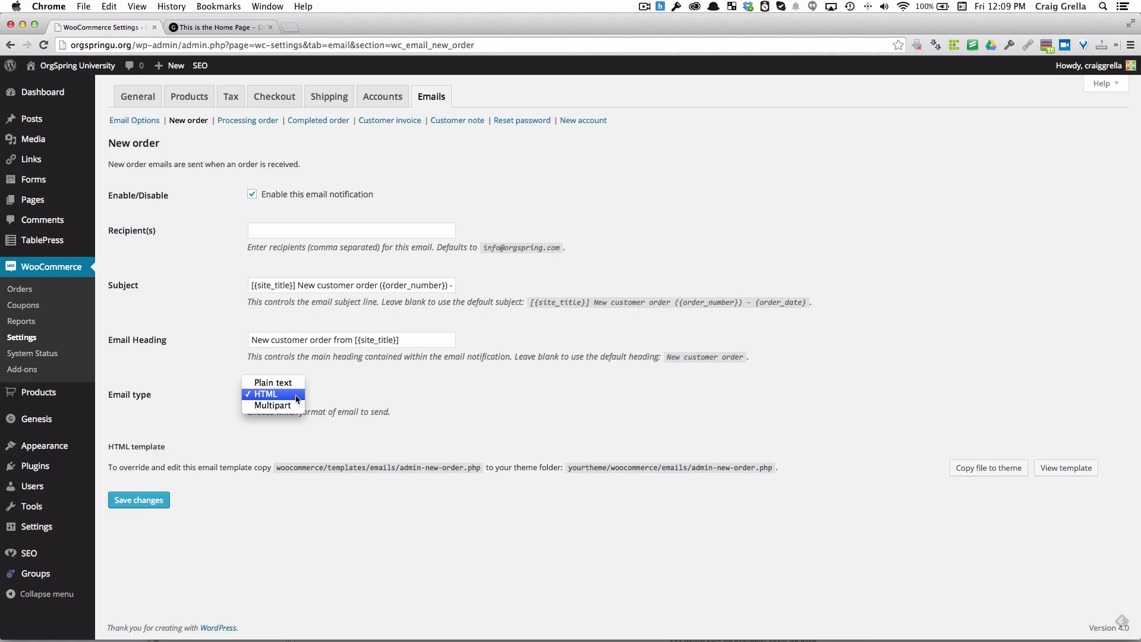
click(331, 394)
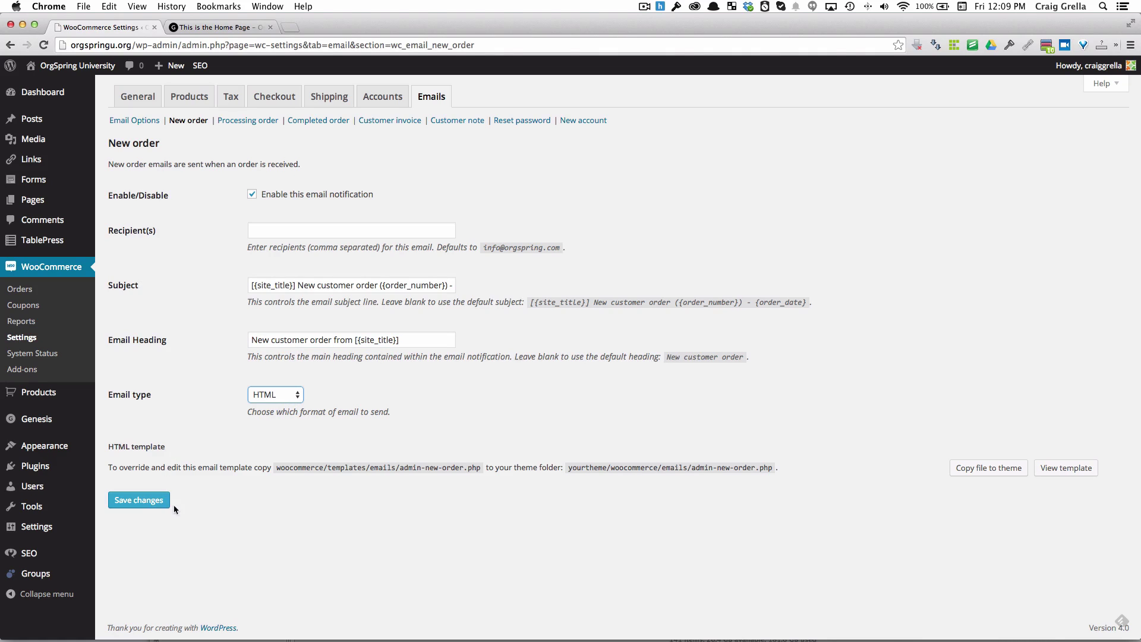
click(151, 503)
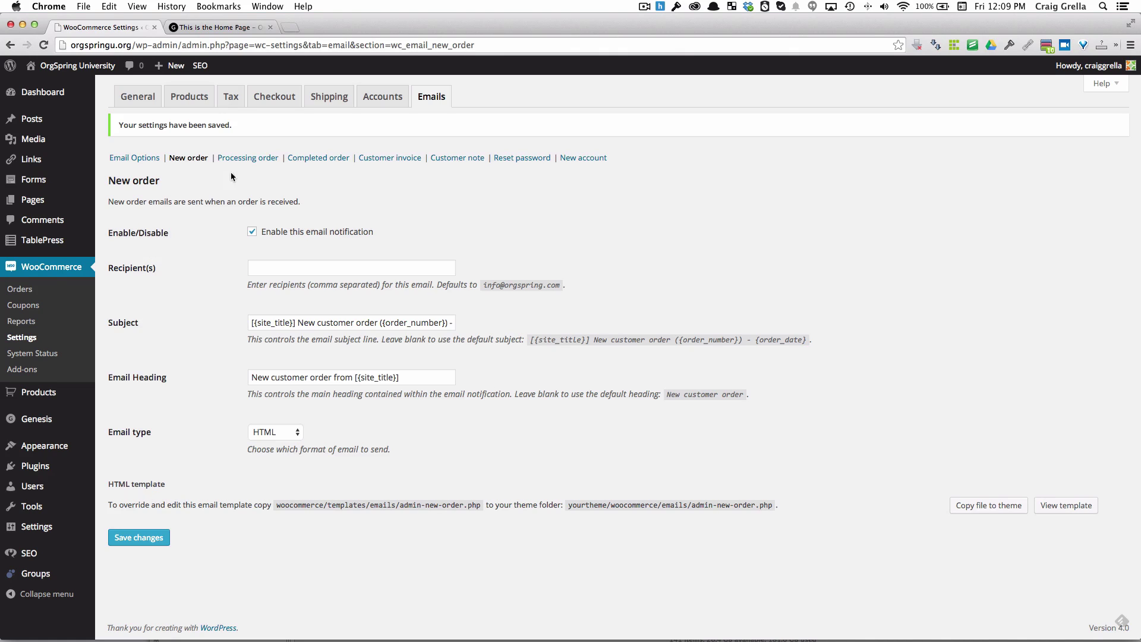
Step: Open the Processing order email settings and review the description and email heading
click(244, 157)
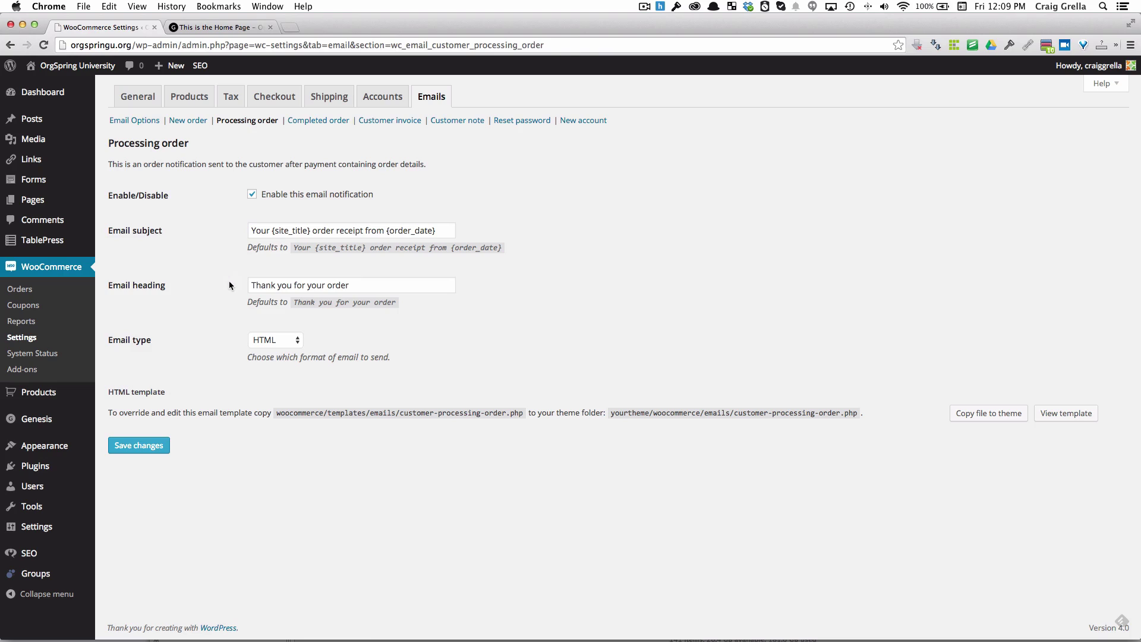
drag(108, 164, 448, 164)
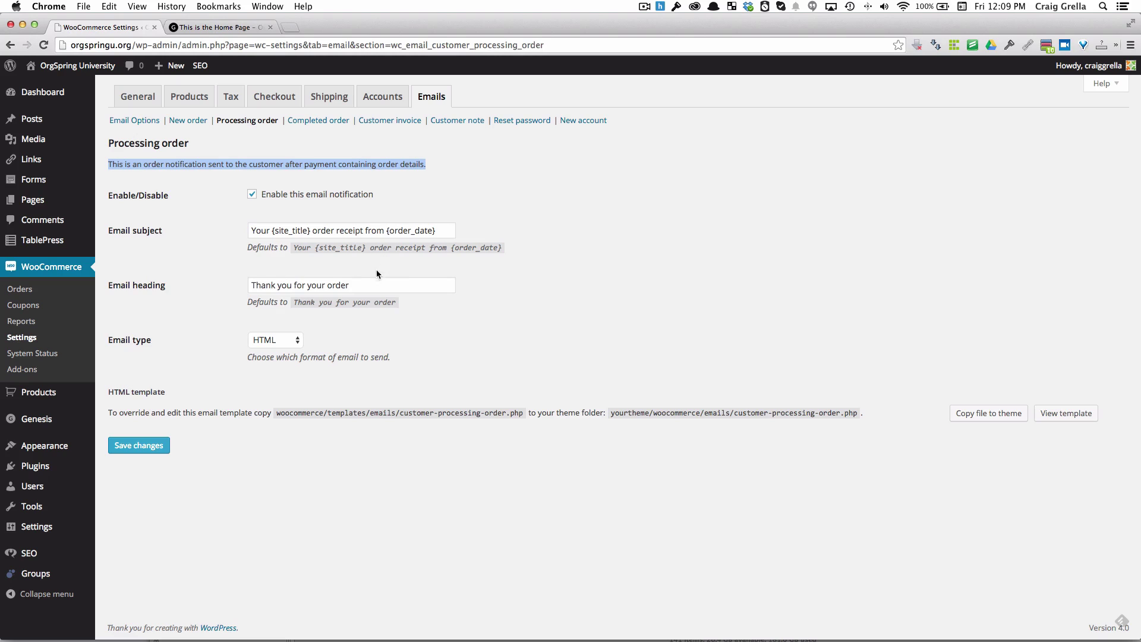
click(371, 286)
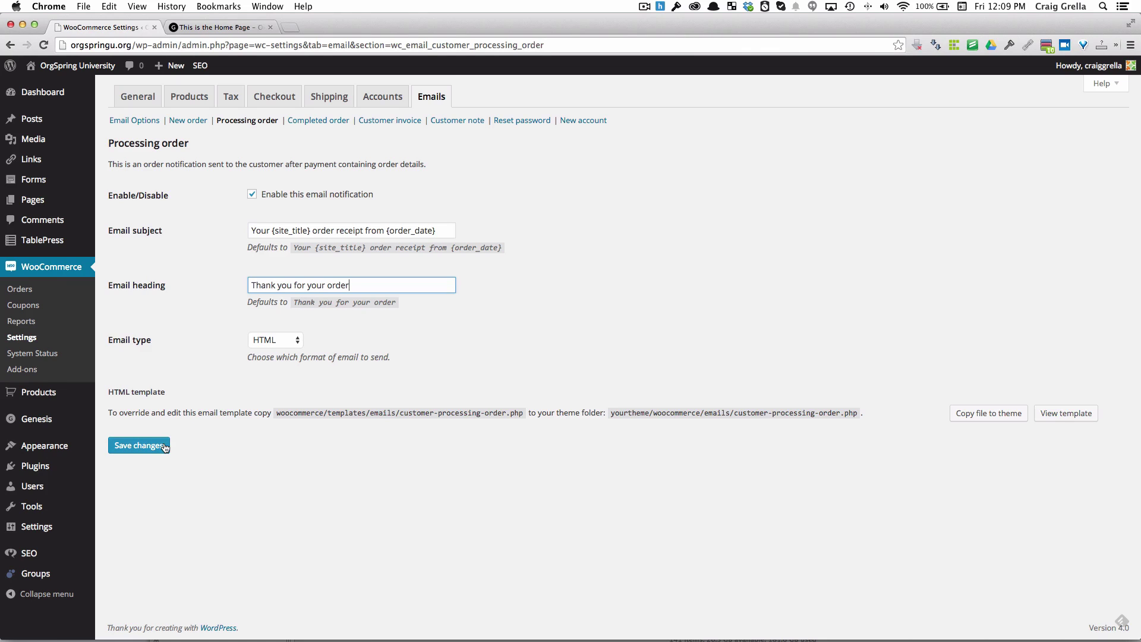
Step: Set the Completed order email's heading to "Your [{site_title}] order is complete" and save the changes
click(332, 122)
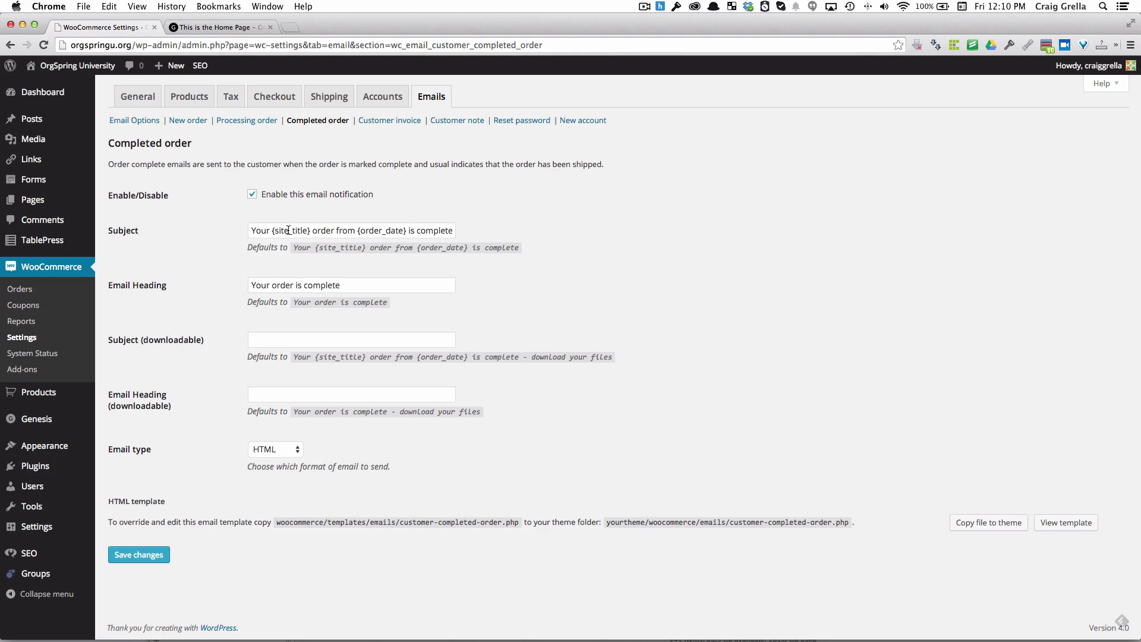
drag(331, 230, 463, 234)
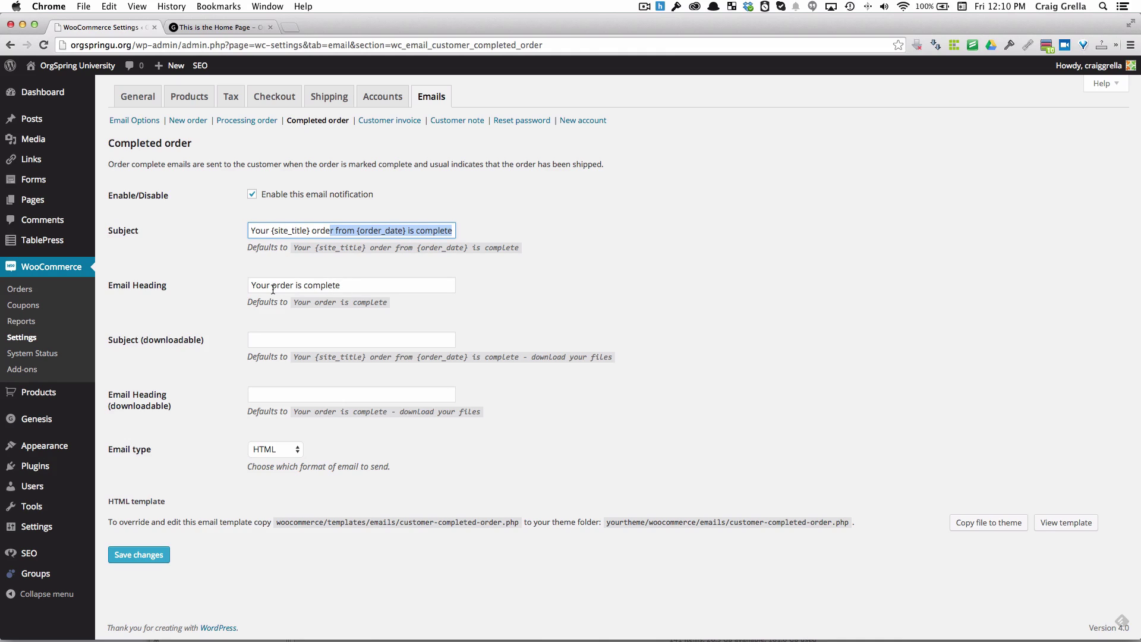
click(306, 287)
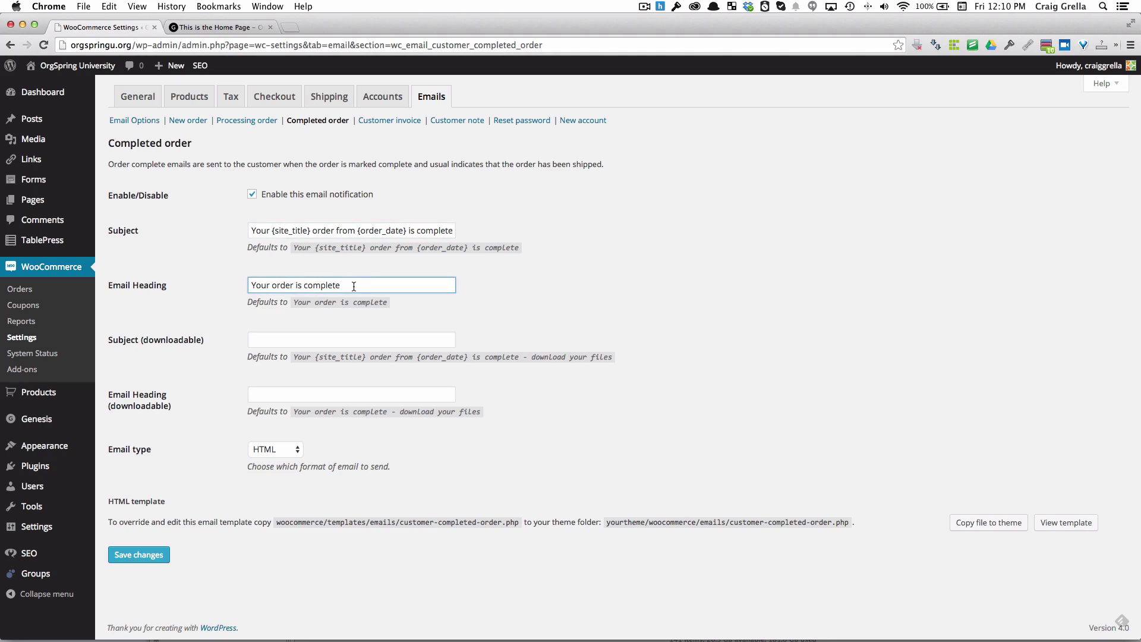
key(super+v)
double_click(277, 286)
key(BackSpace)
click(320, 284)
text(order)
click(391, 286)
click(311, 340)
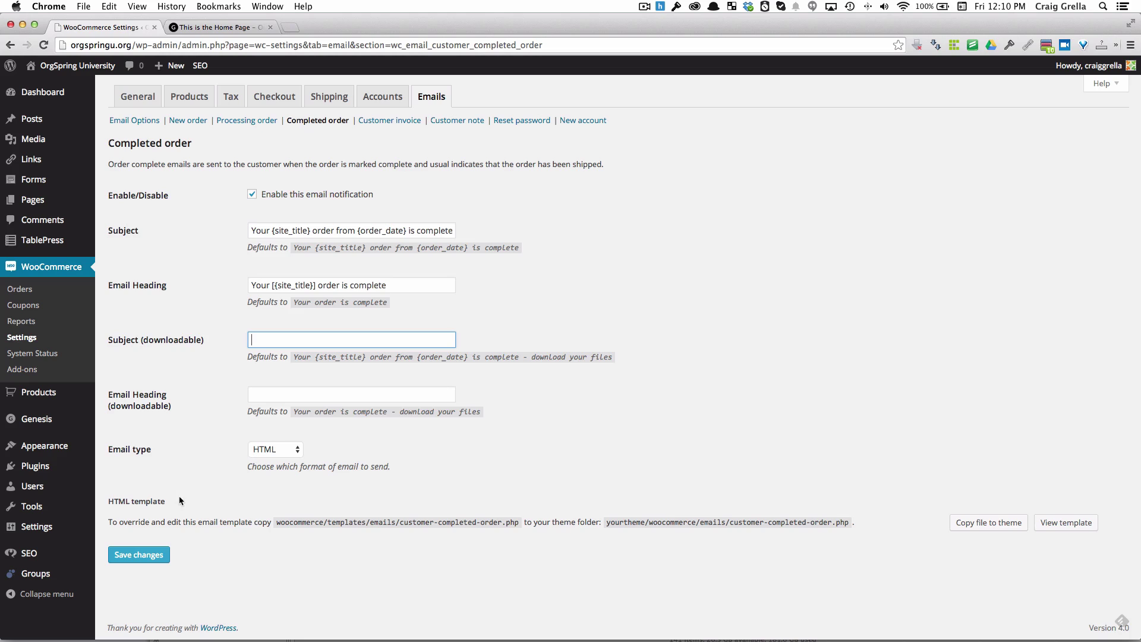
click(142, 559)
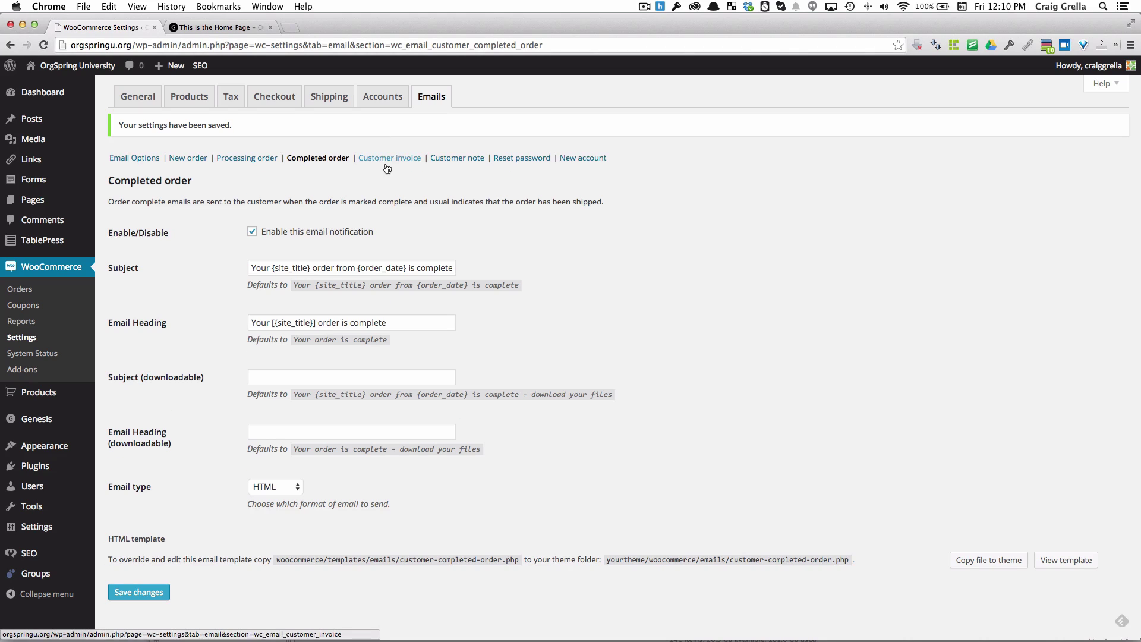
Step: Append "from [{site_title}]" to both the standard and paid headings of the Customer invoice email and save the changes
click(387, 160)
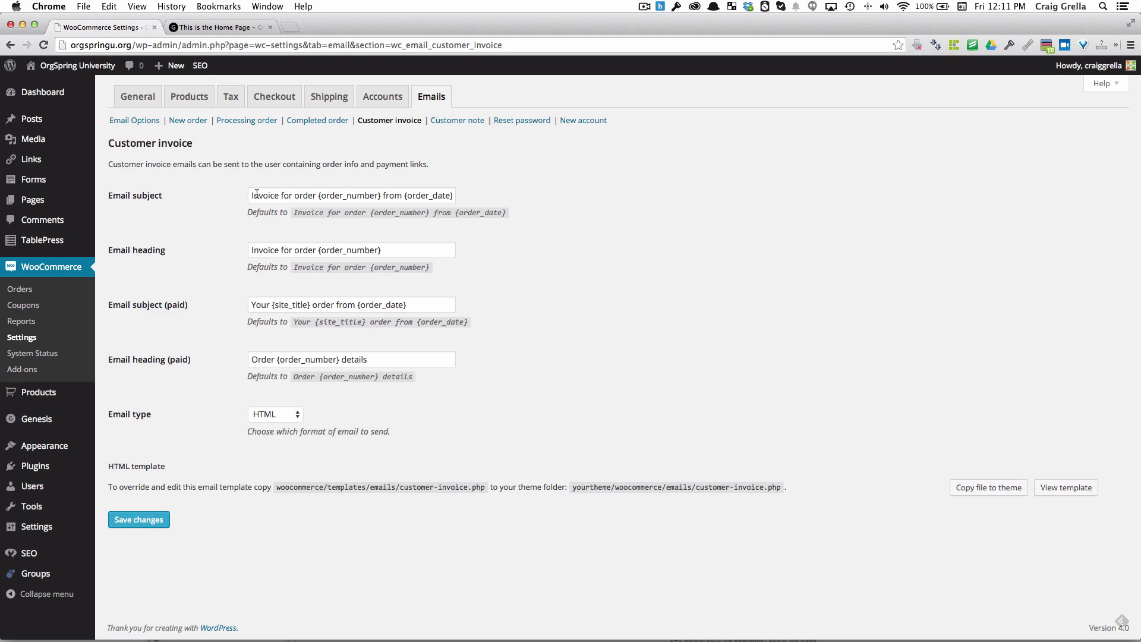
drag(252, 195, 460, 198)
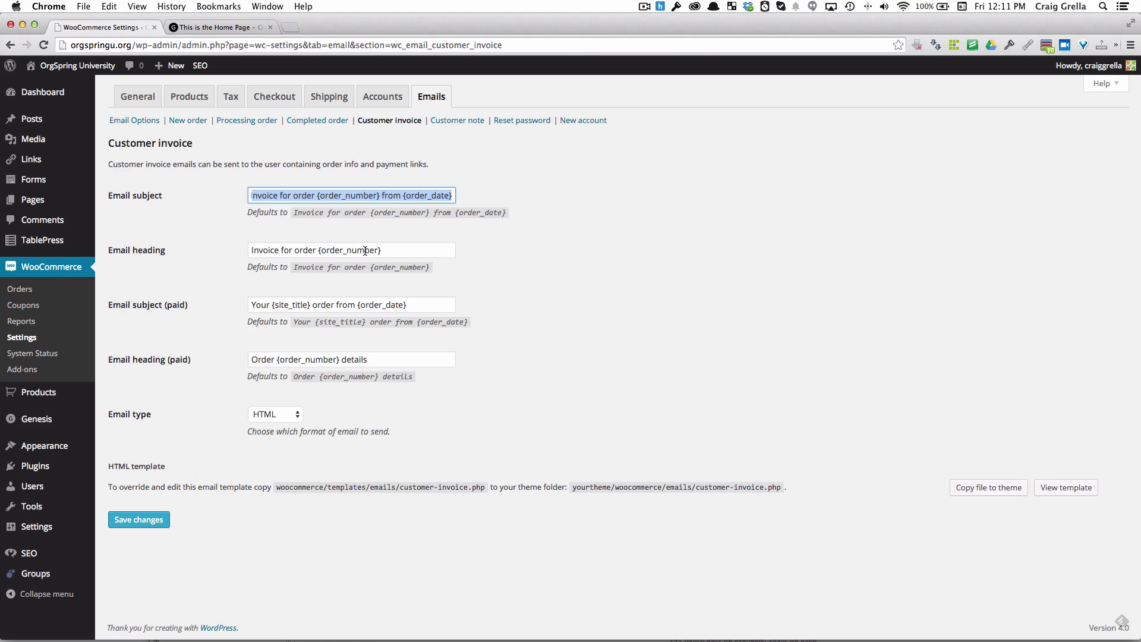
click(398, 249)
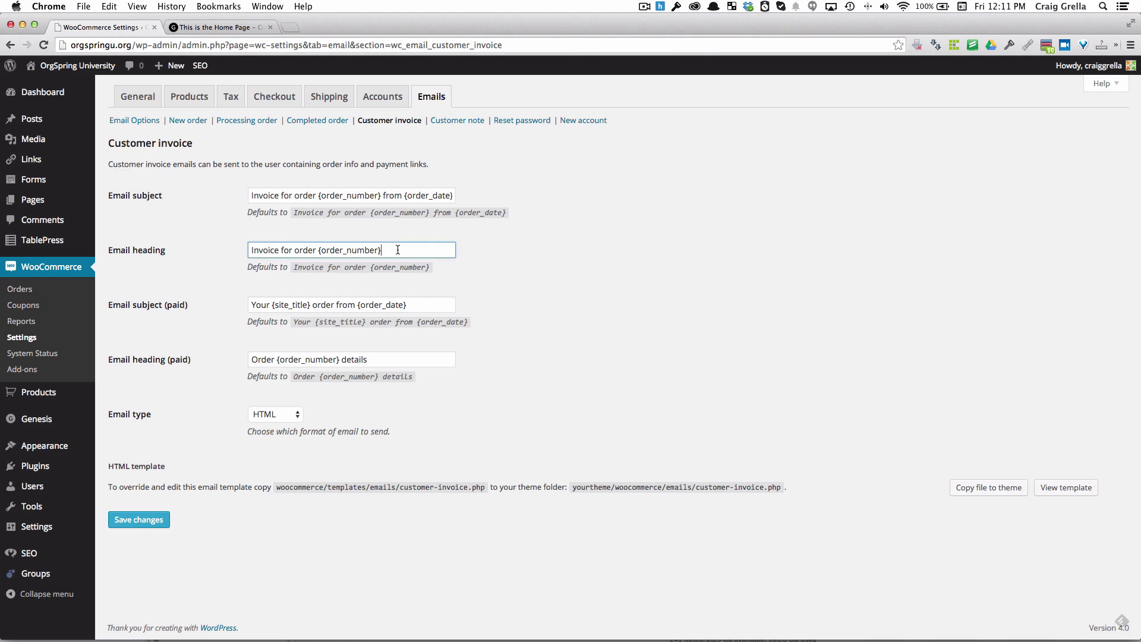
text(from [{site_title}])
click(379, 361)
text(from [{site_title}])
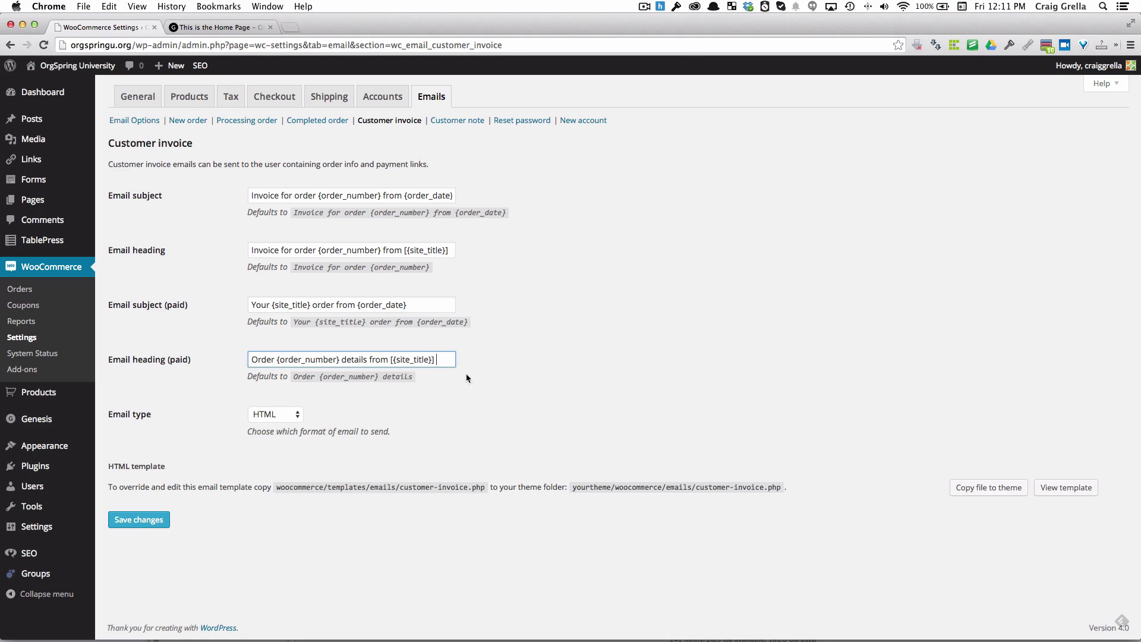
key(BackSpace)
click(151, 521)
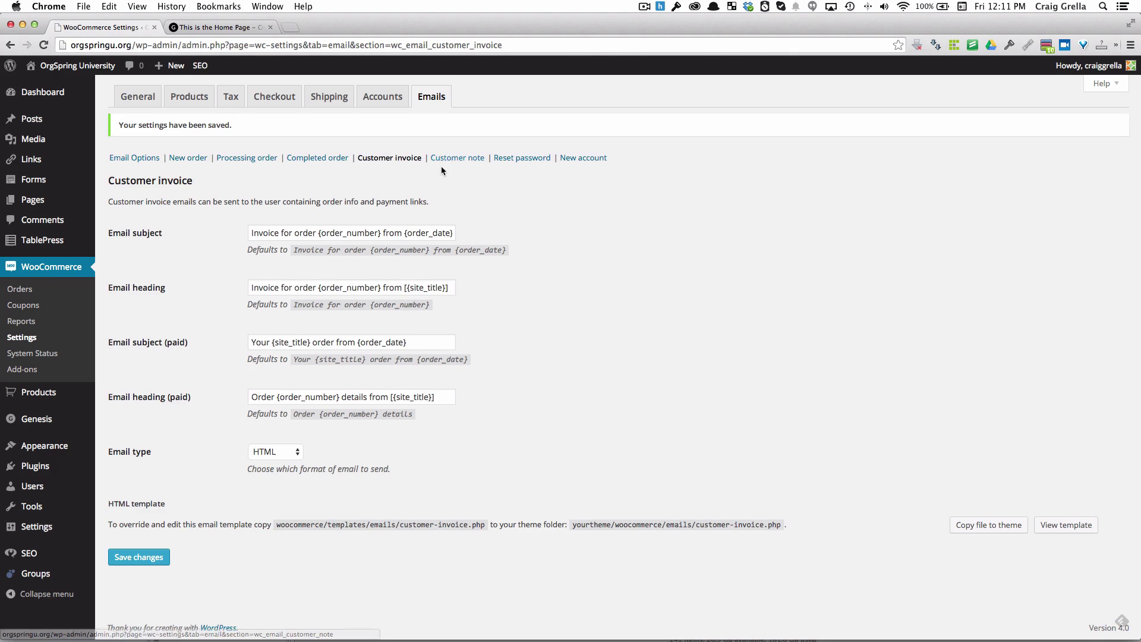
Step: Disable the Customer note email notification and save the changes
click(462, 161)
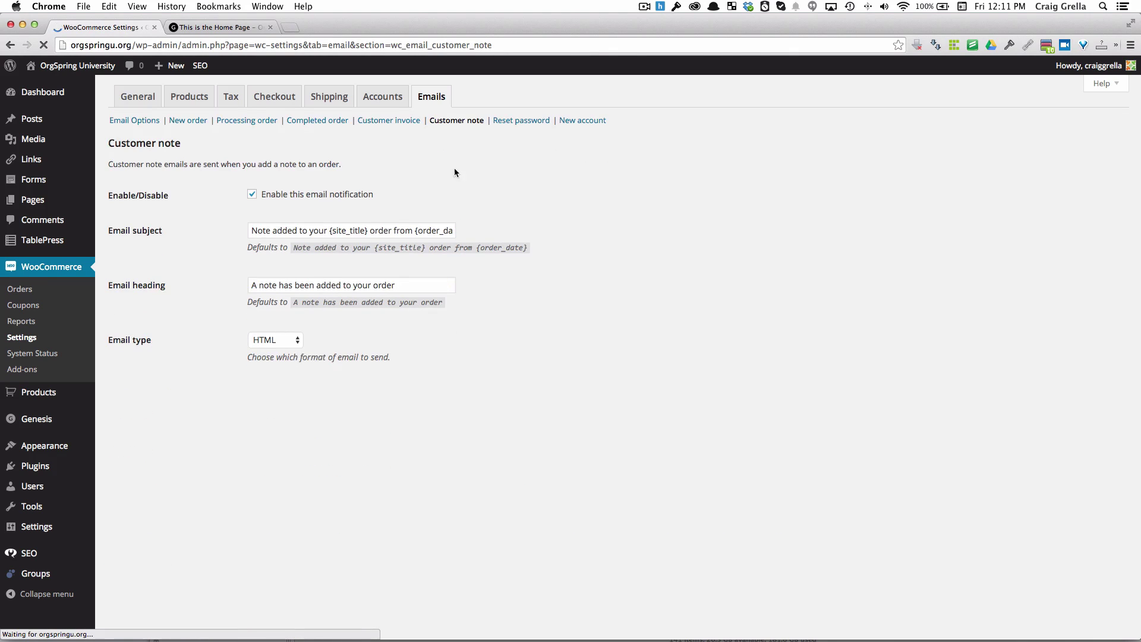
click(317, 198)
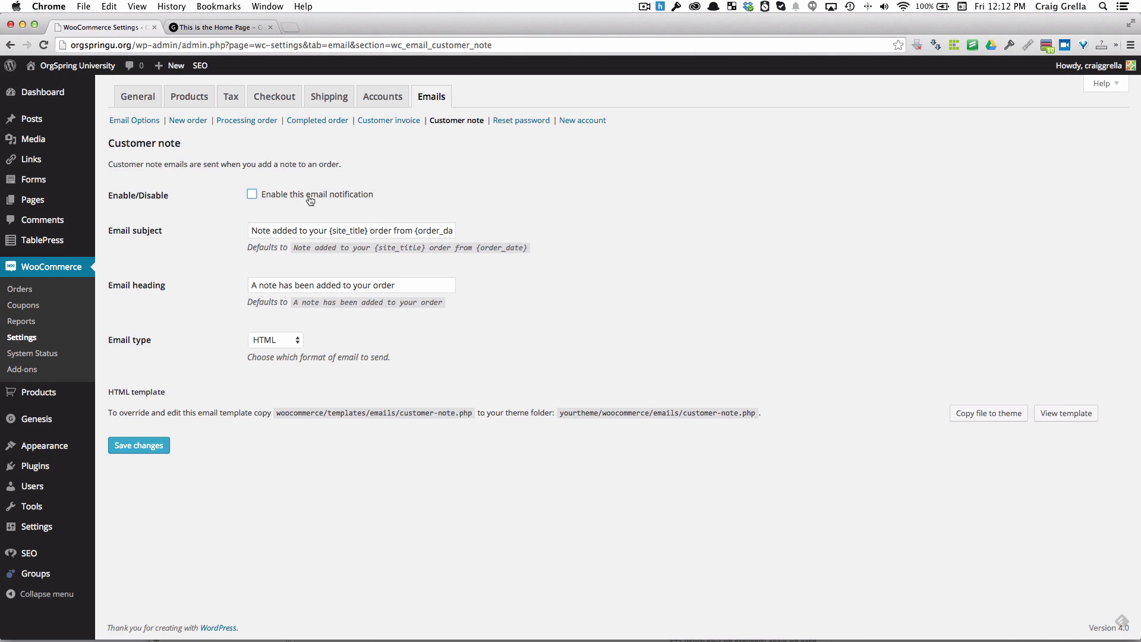
click(138, 446)
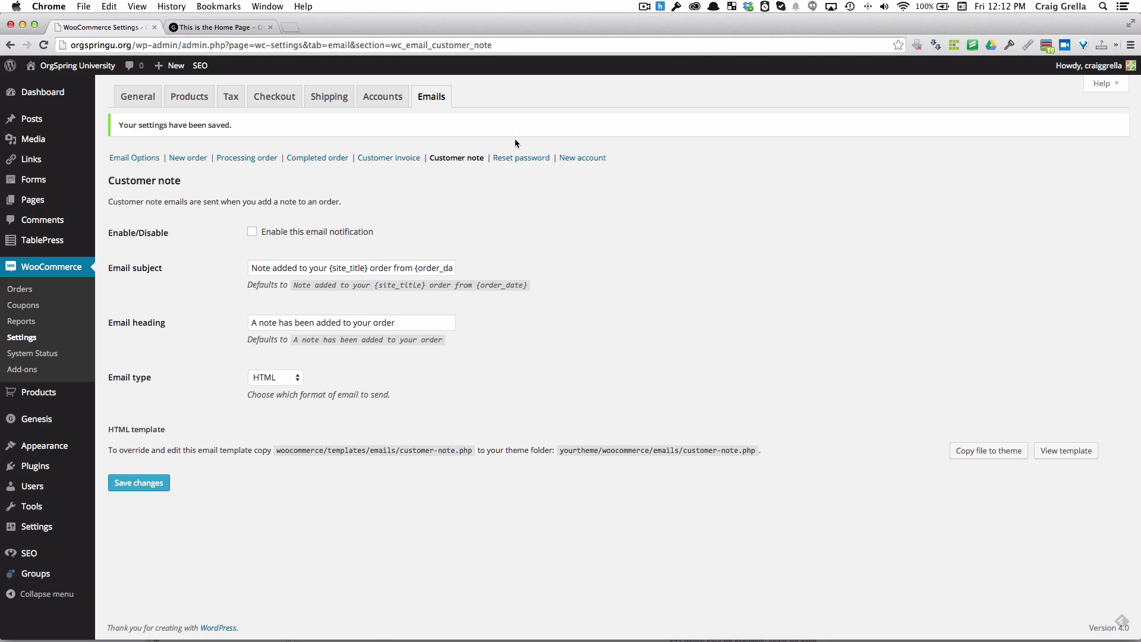
Step: Set the Reset password email's heading to "Password Reset Instructions for [{site_title}]" and save the changes
click(515, 157)
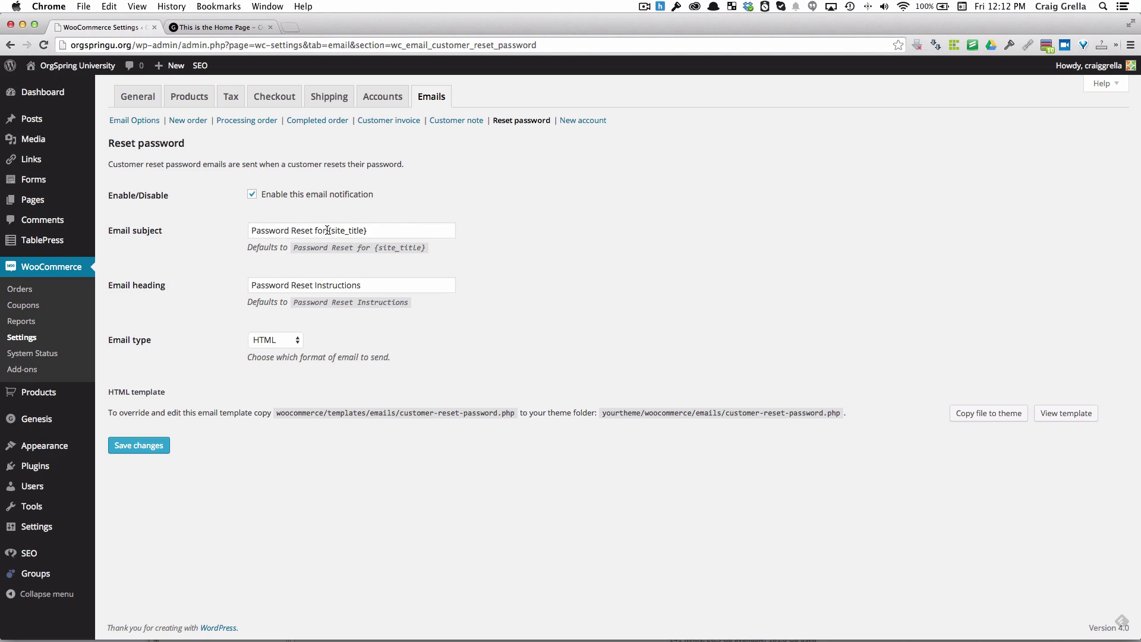
drag(328, 230, 395, 231)
key(super+c)
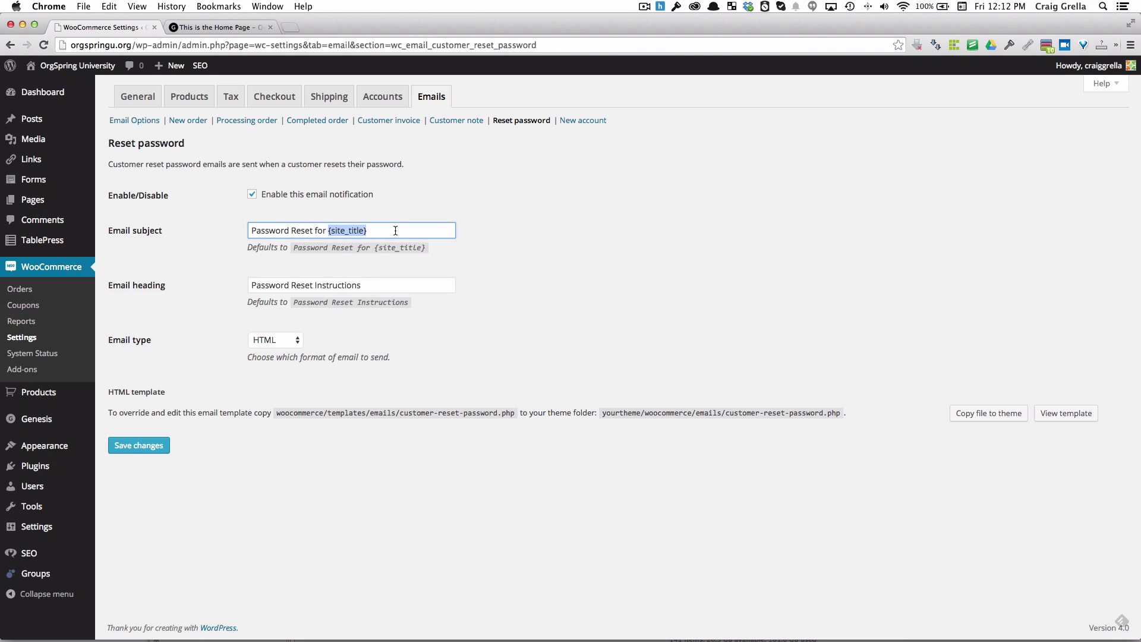
click(364, 285)
text(for)
key(super+v)
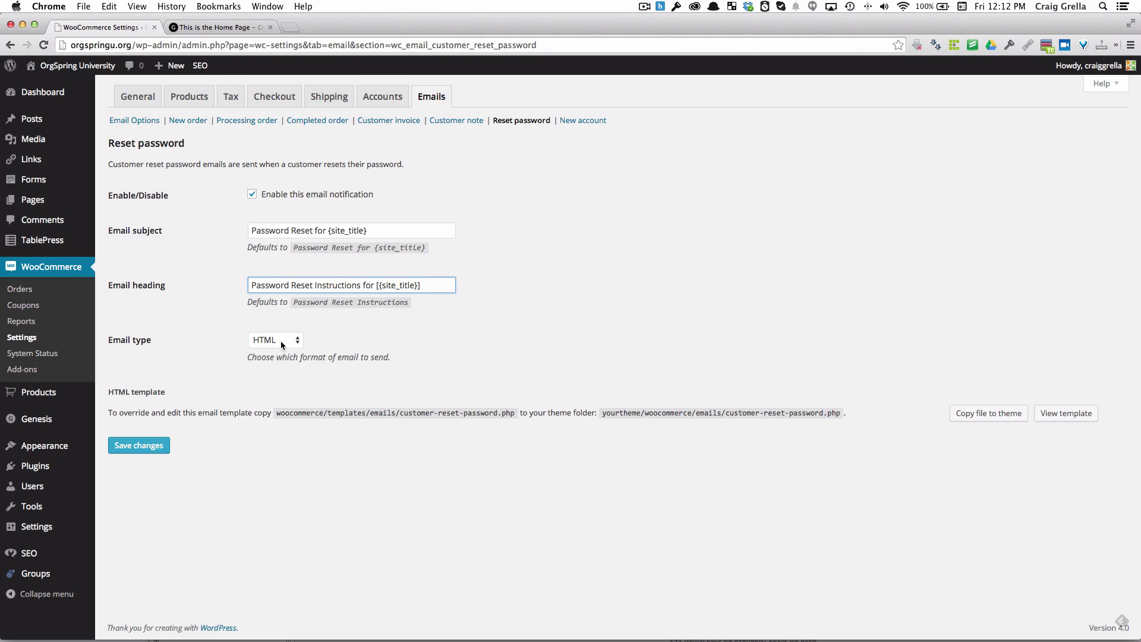
click(139, 445)
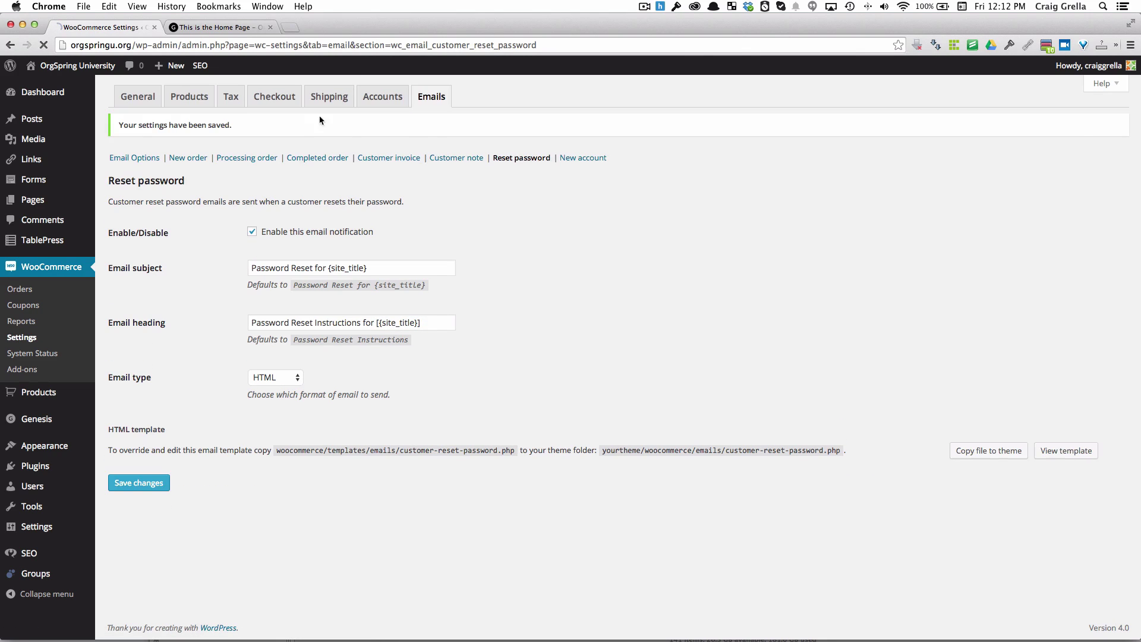
Step: Open the New account email settings and save them with the default subject and heading
click(579, 162)
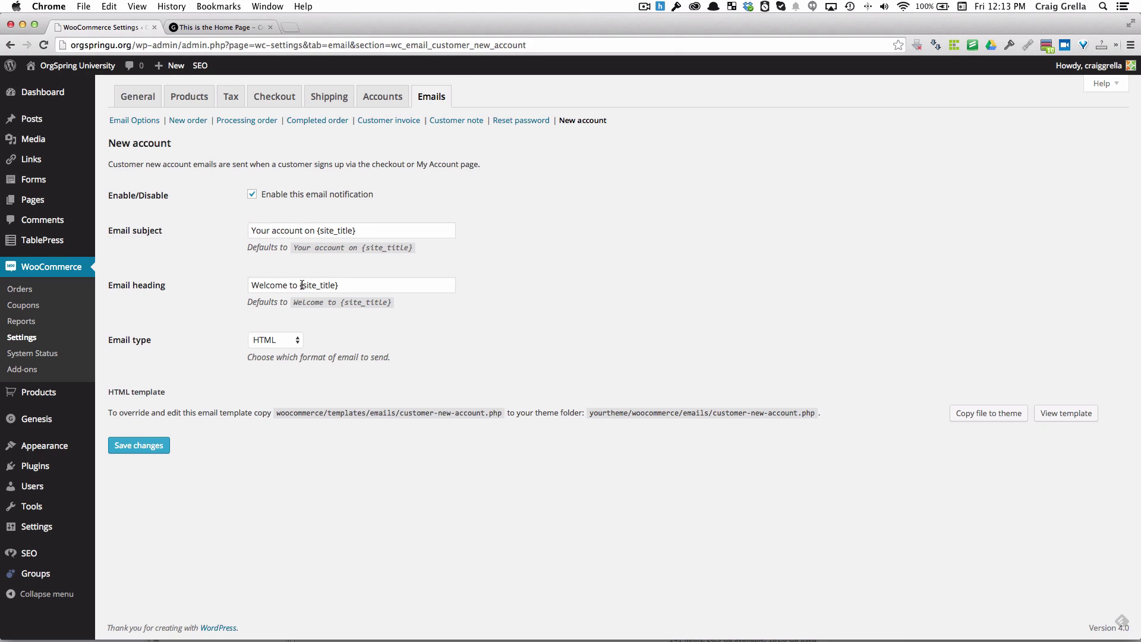
click(142, 446)
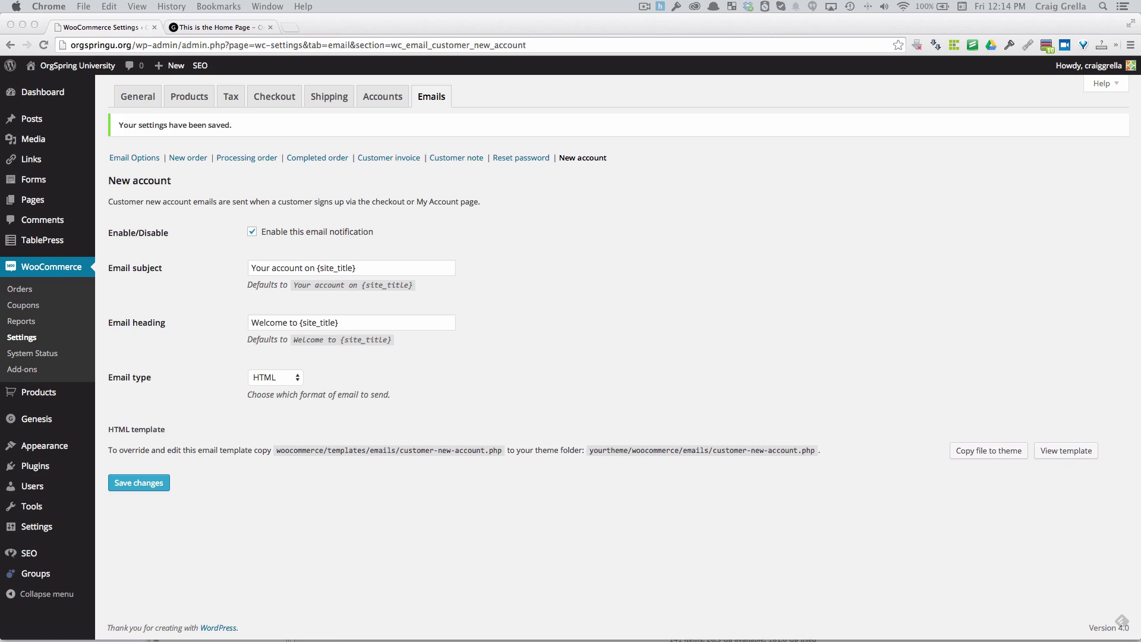
Step: Check the Shop page assignment in the product settings and open the site's /shop page on the front end
click(150, 100)
click(151, 99)
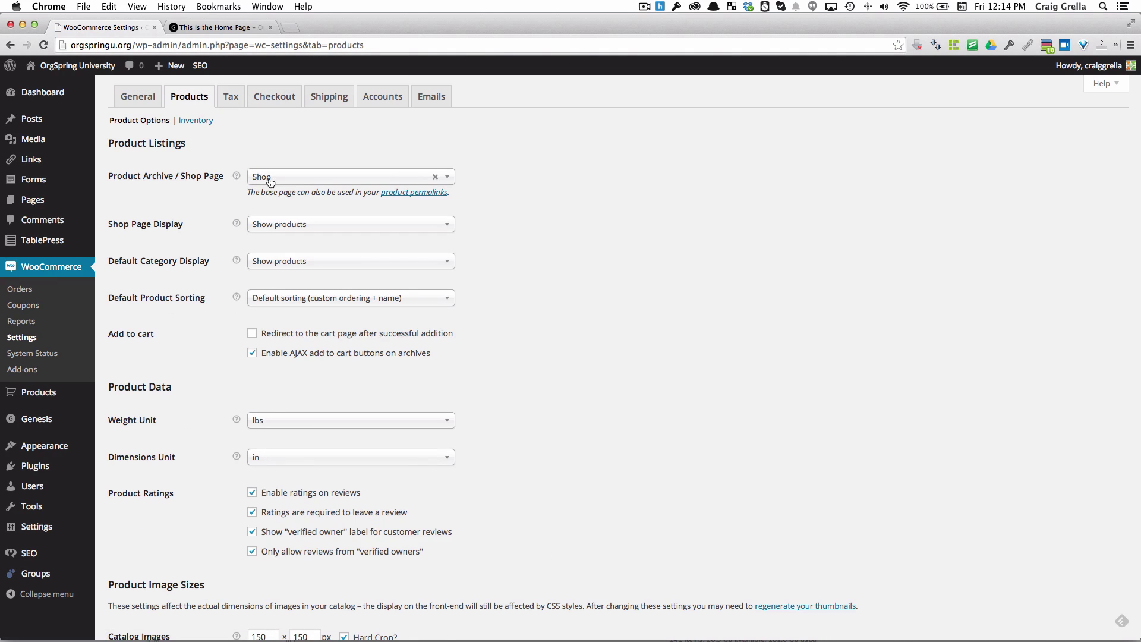
click(231, 29)
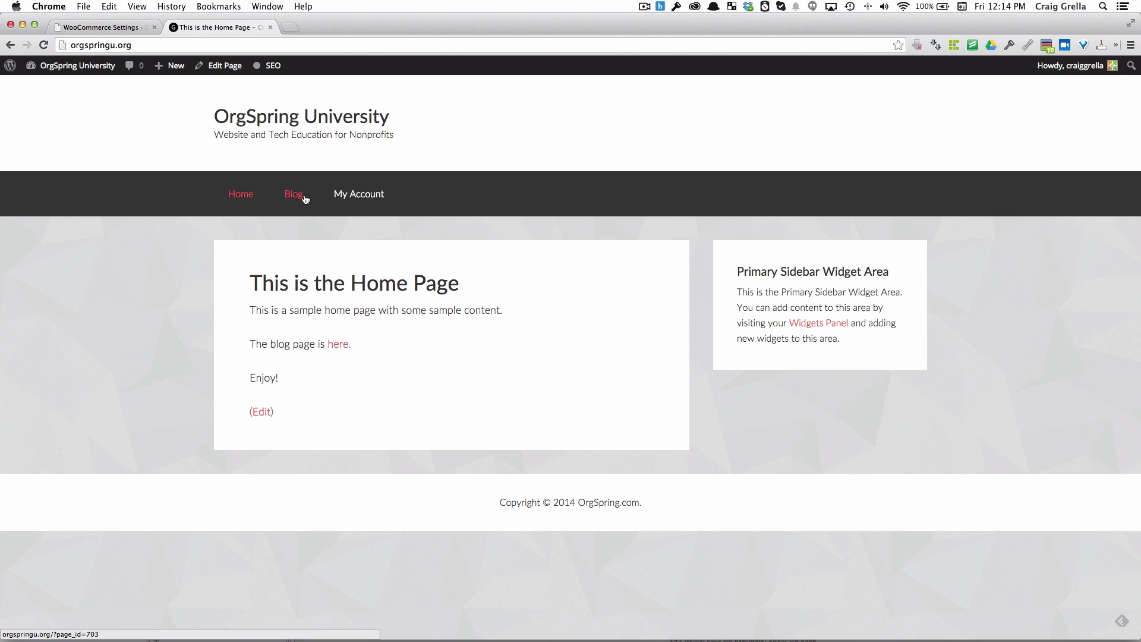
click(239, 43)
click(239, 44)
text(/shop)
key(Return)
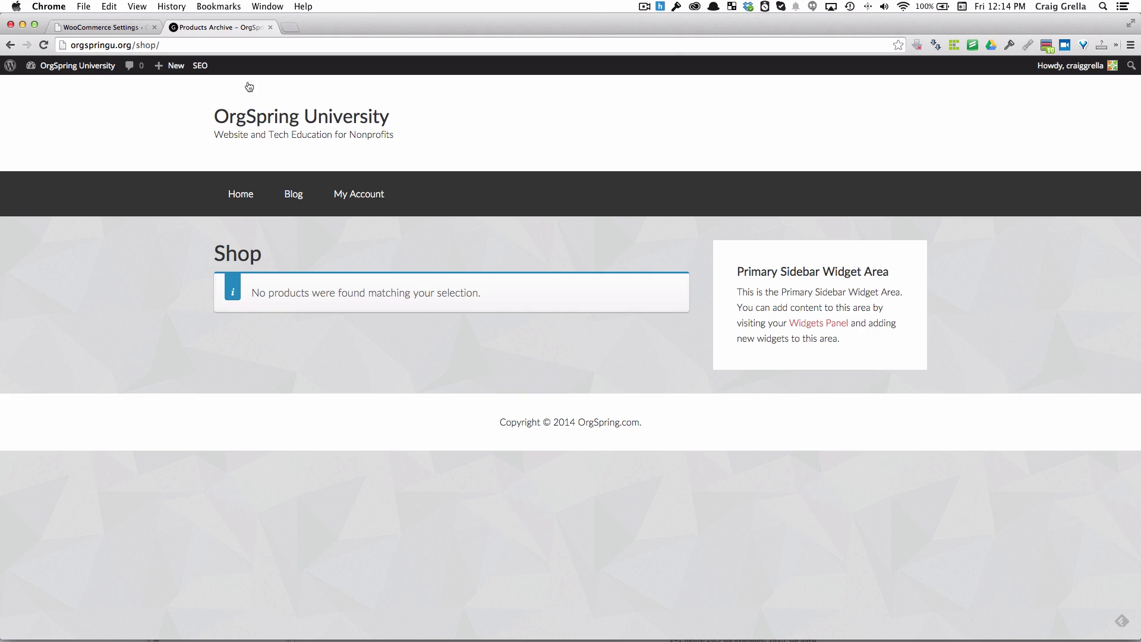
Step: Open the menu editor for mainmenu in the site admin and compare its items with the front-end navigation
click(128, 27)
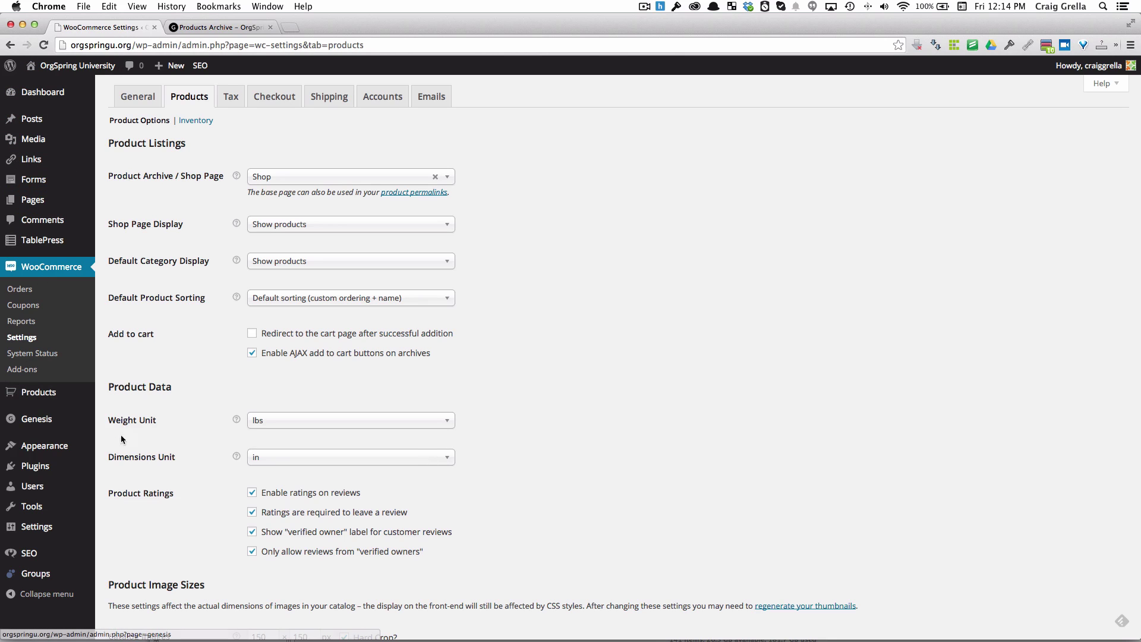
mouse_move(46, 451)
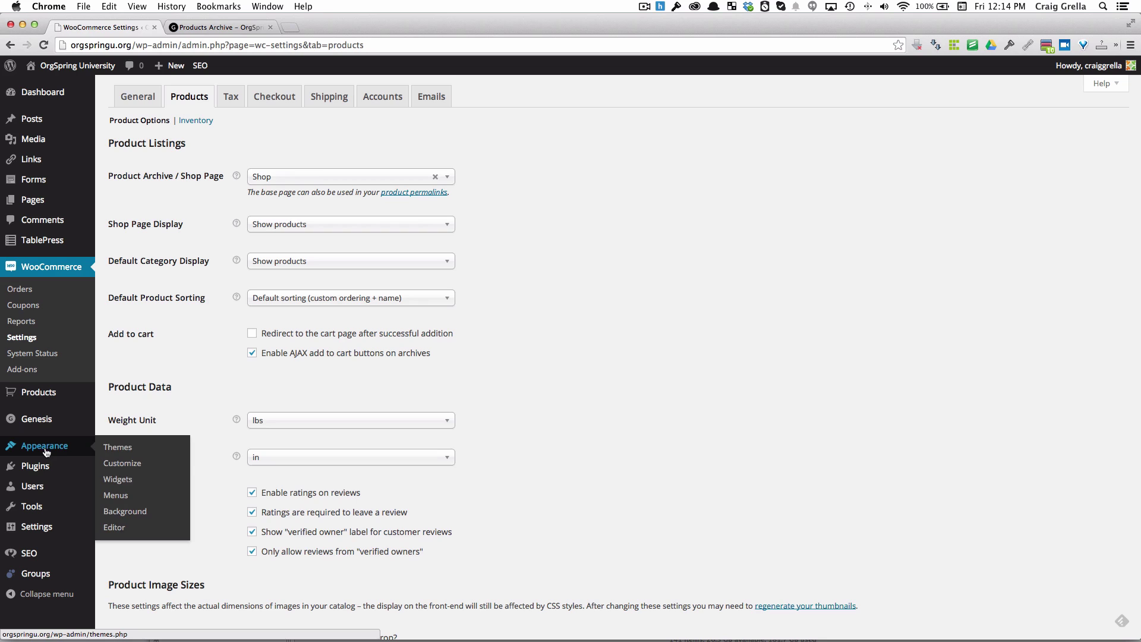
click(119, 503)
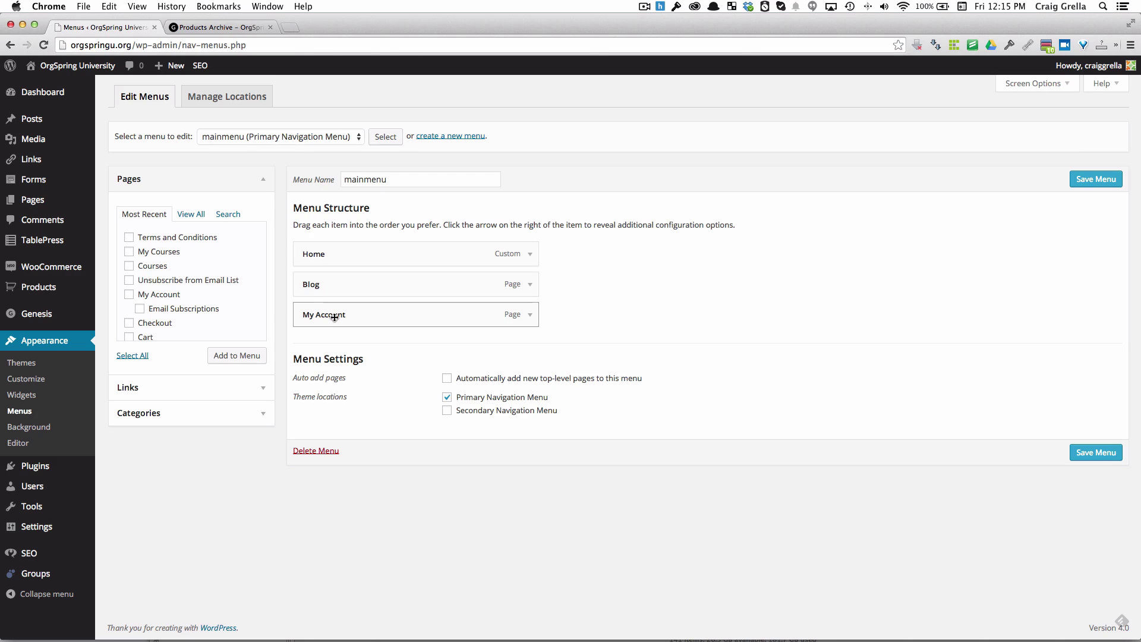
click(214, 27)
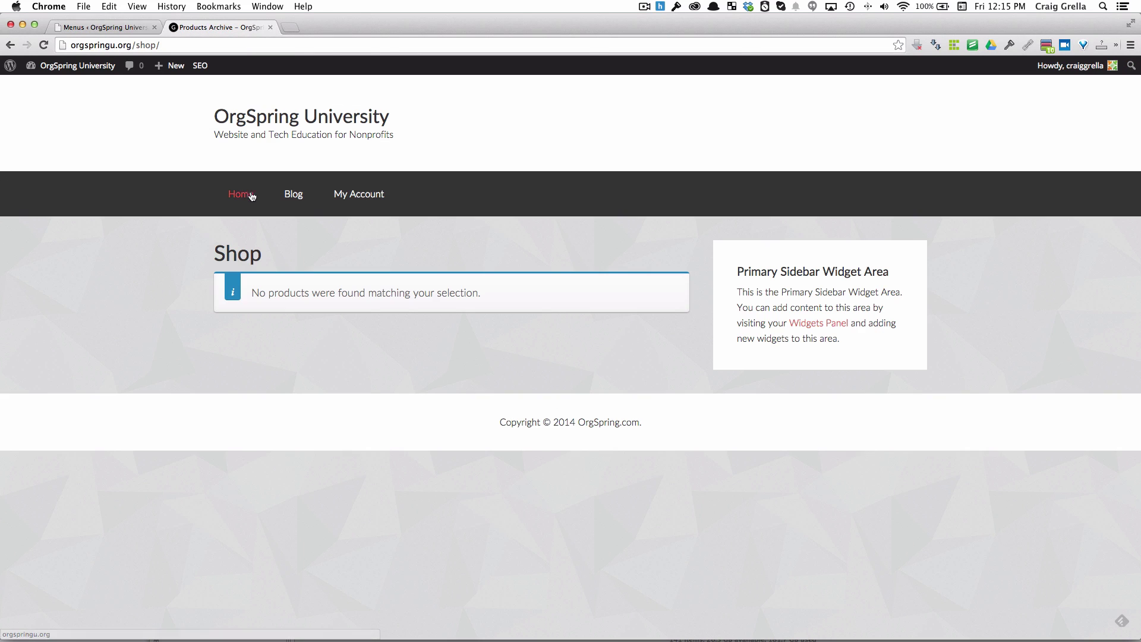
click(134, 27)
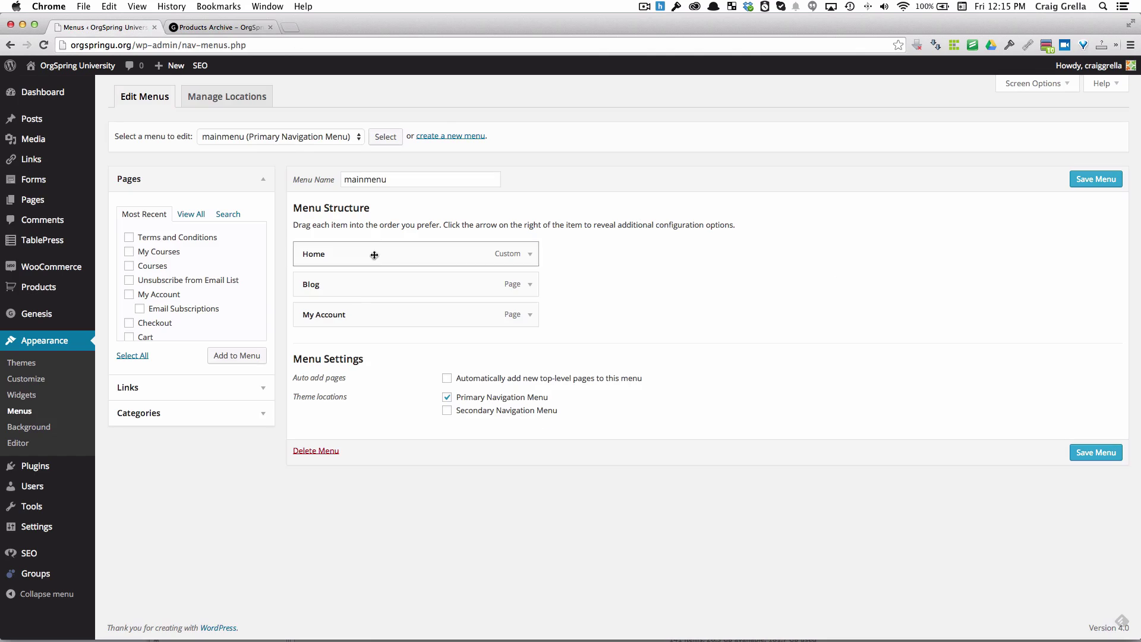
Step: Find the Shop page by searching for "shop", add it to mainmenu between Blog and My Account, and save the menu
click(201, 215)
scroll(189, 287, down, 10)
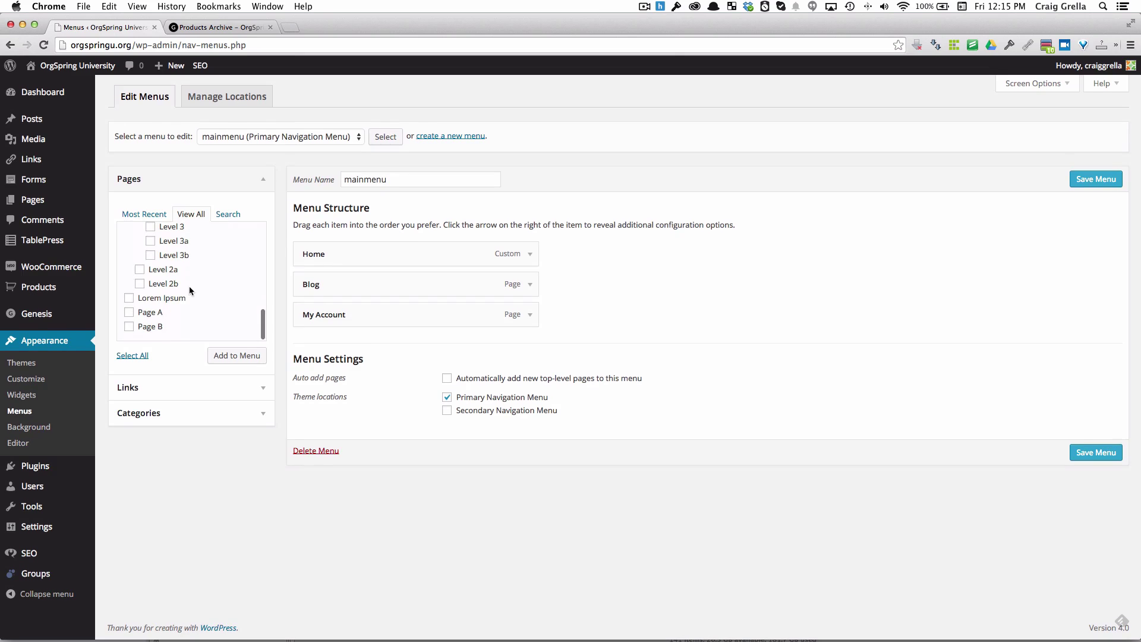
click(228, 215)
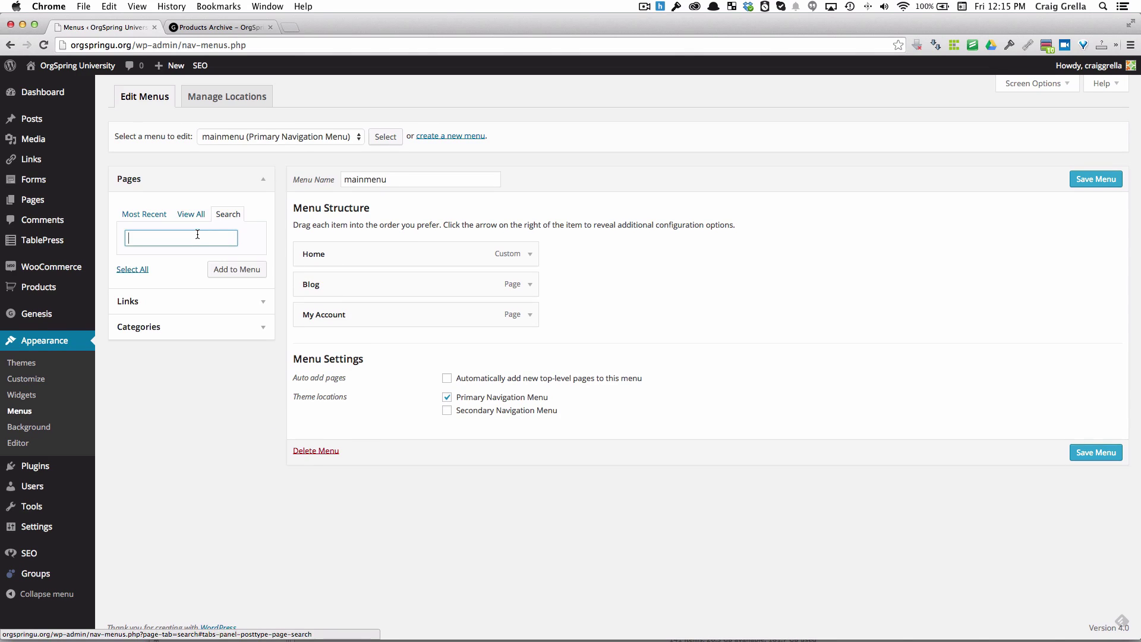
text(shop)
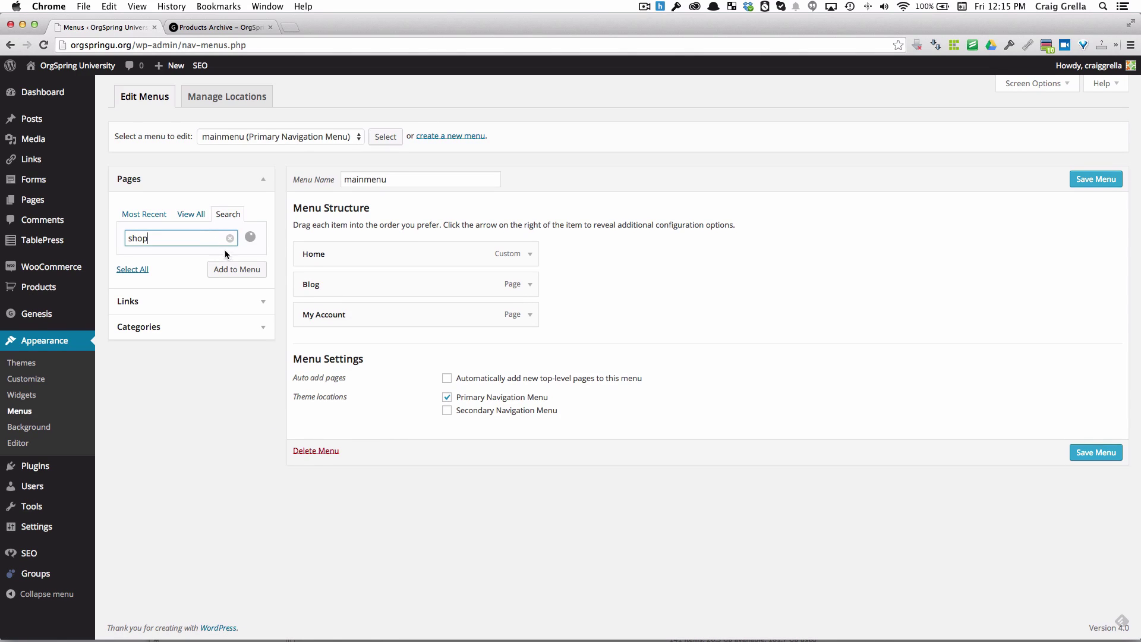
click(129, 263)
click(235, 291)
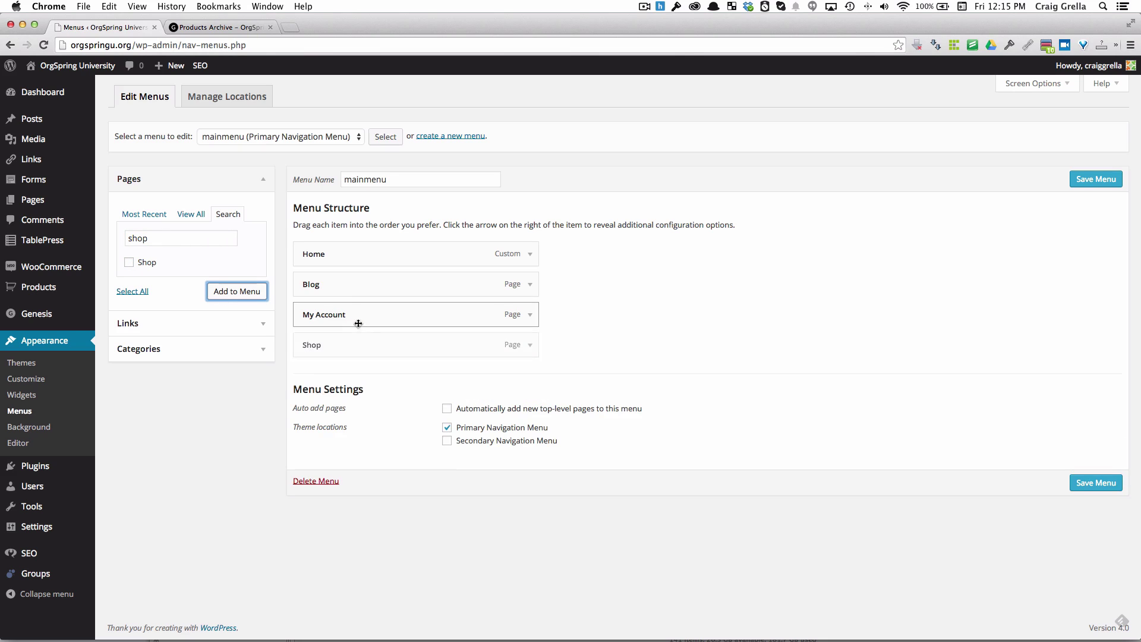
drag(349, 341, 348, 306)
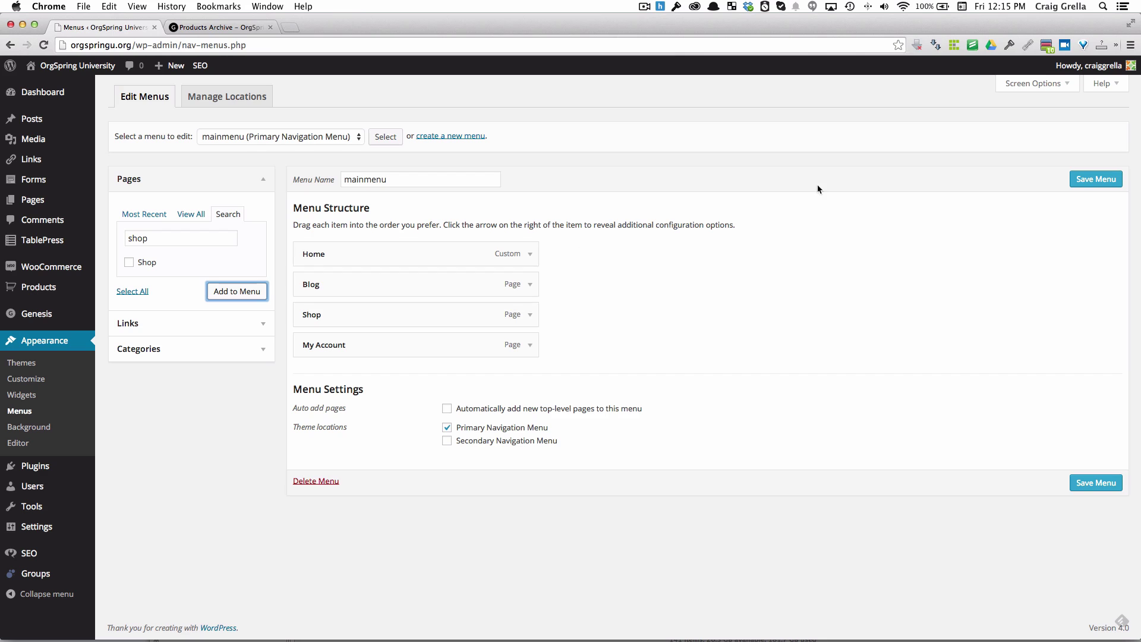
click(1081, 186)
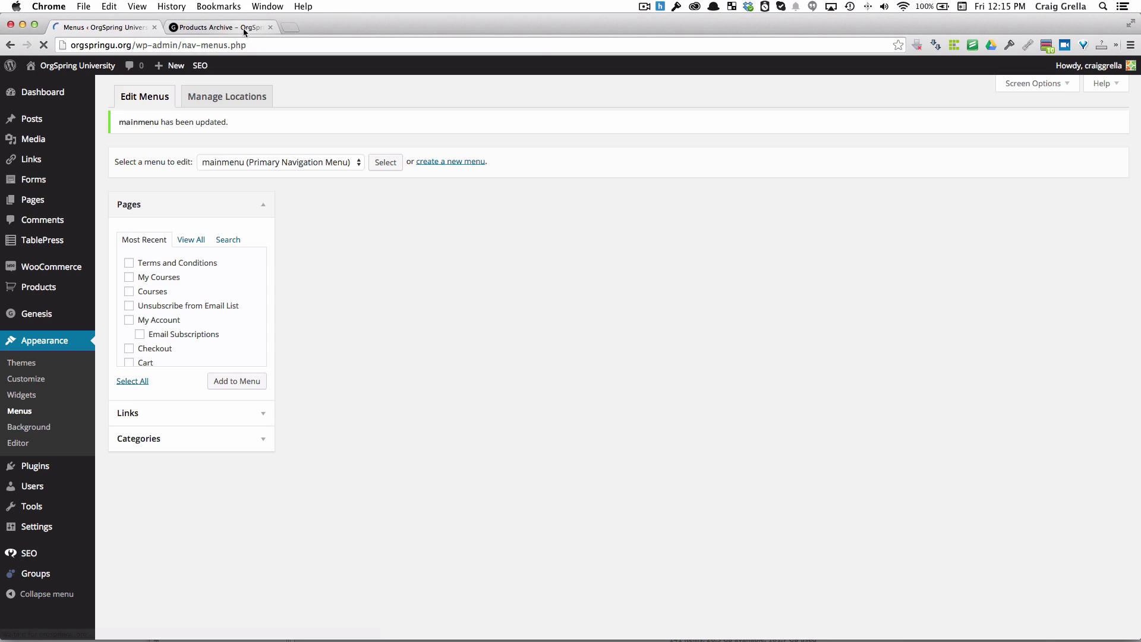
Step: Reload the front-end shop page and test the navigation by visiting Home and then returning through the Shop link
click(244, 27)
click(45, 45)
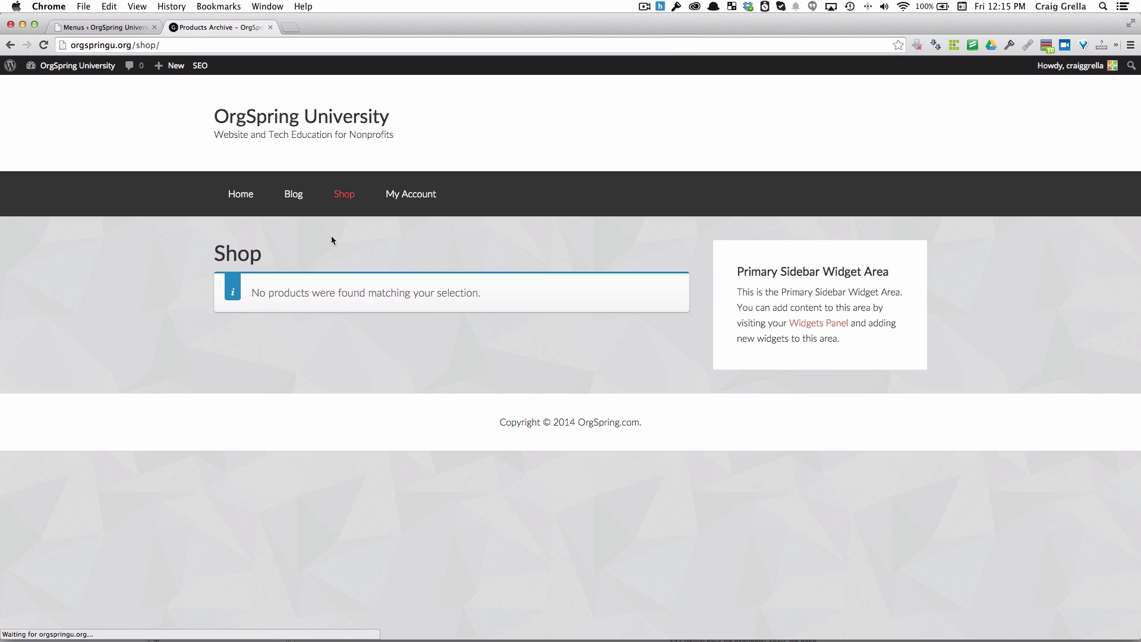
click(244, 195)
click(345, 194)
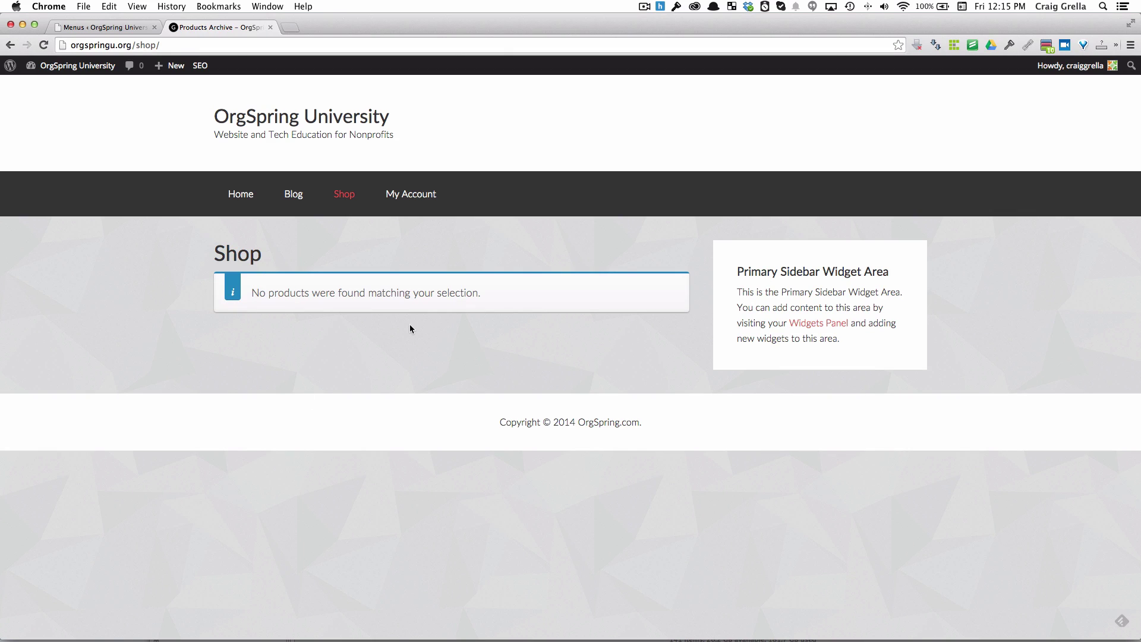